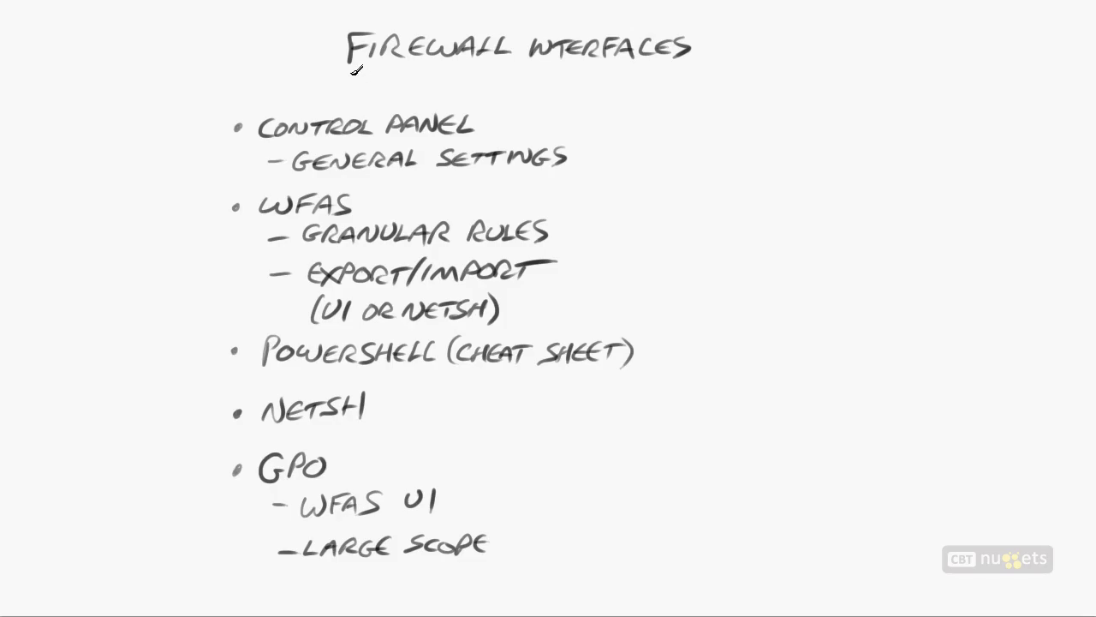
left_click_drag(345, 67, 730, 66)
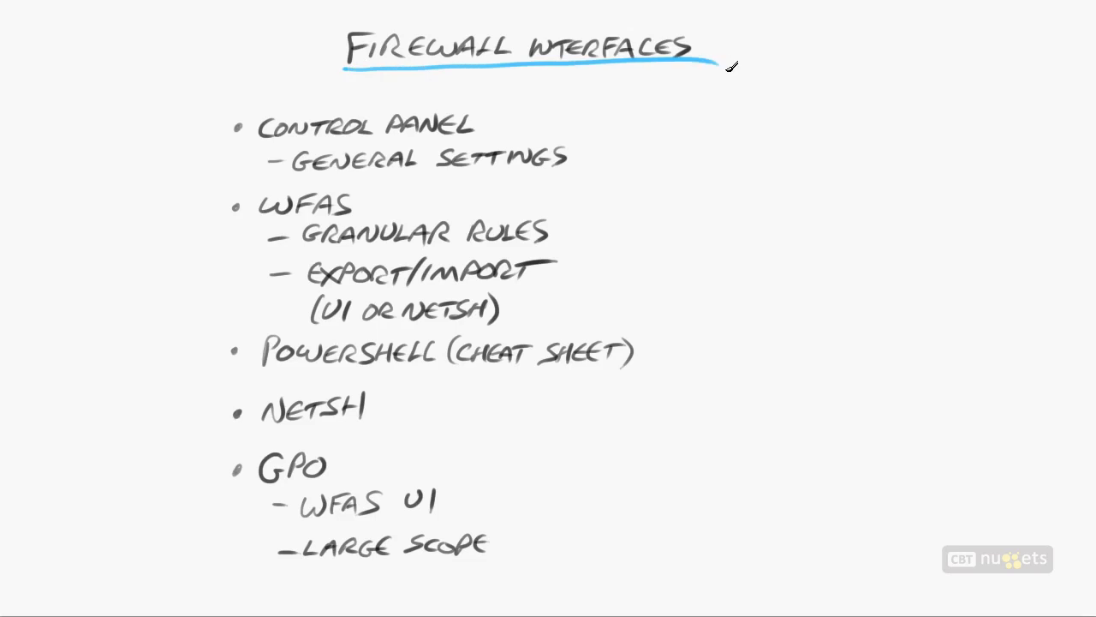
left_click_drag(484, 126, 505, 121)
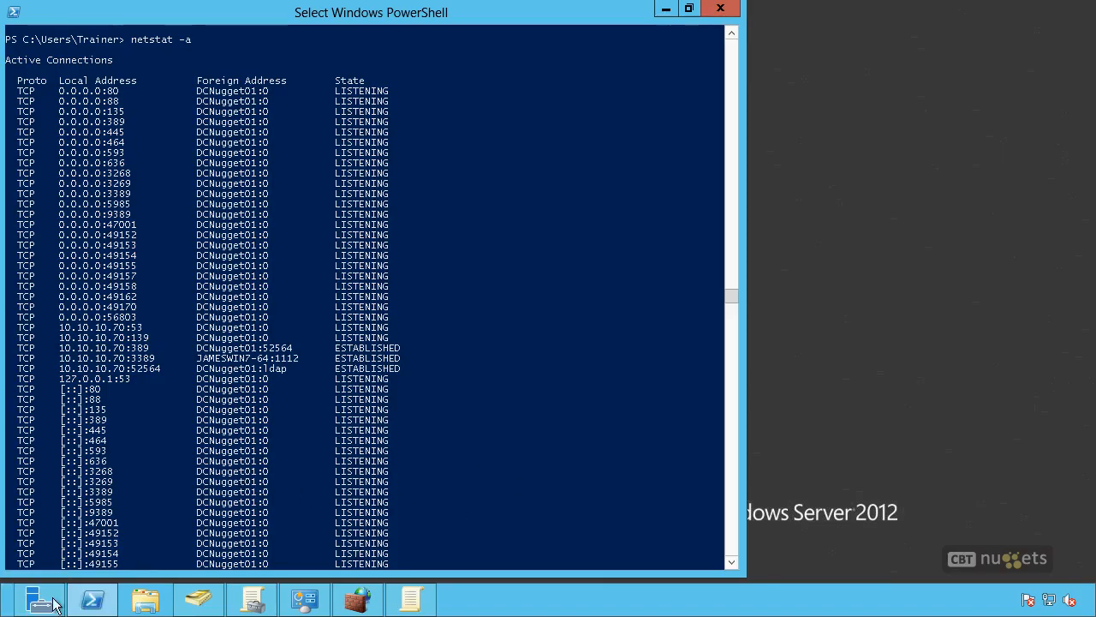
Step: Open the Windows Firewall page under Control Panel's System and Security and bring up its on/off settings for each network type
left_click(302, 602)
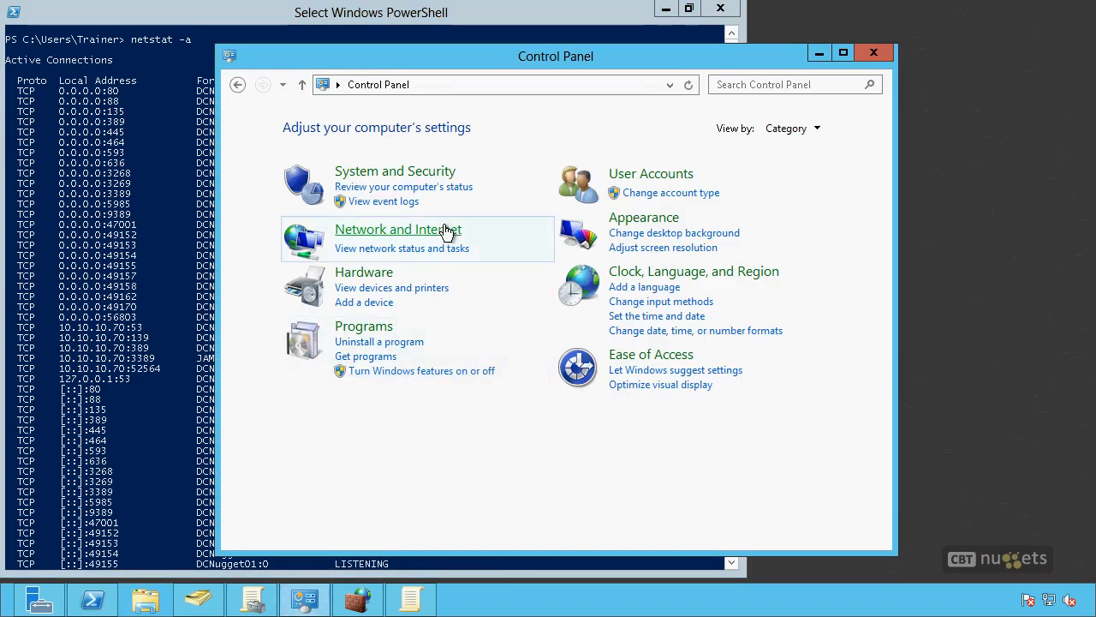
left_click(429, 173)
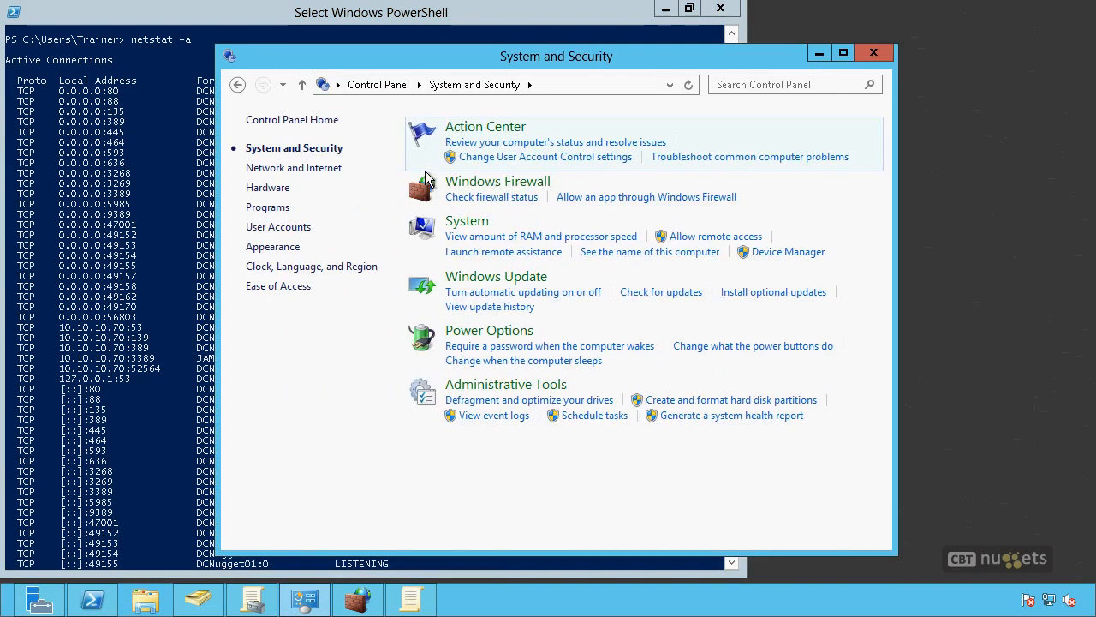
left_click(516, 190)
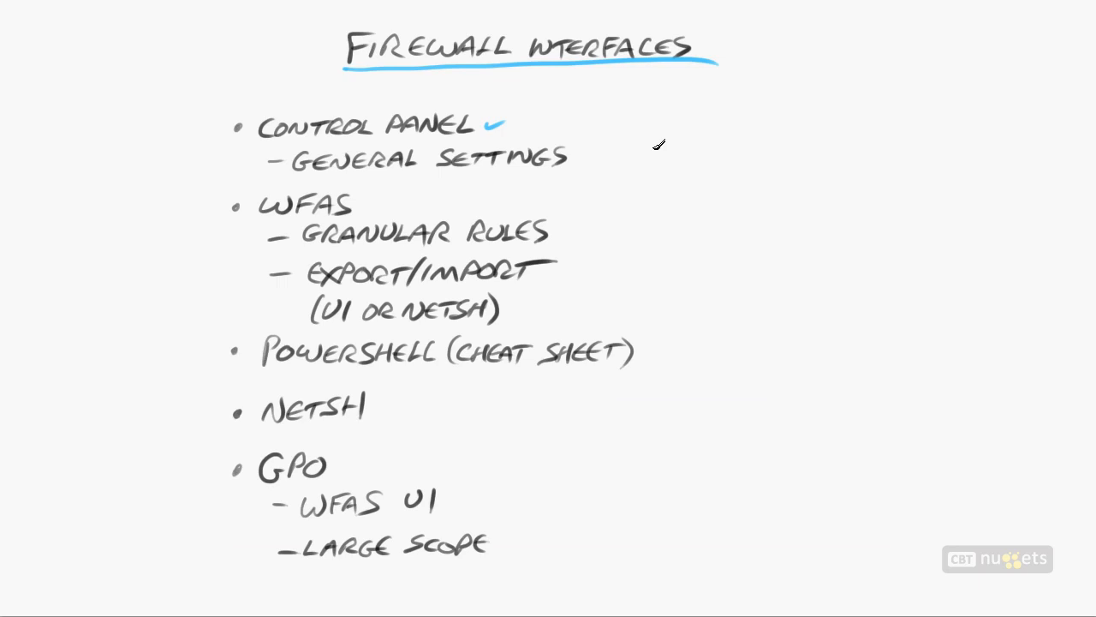
left_click_drag(579, 163, 623, 143)
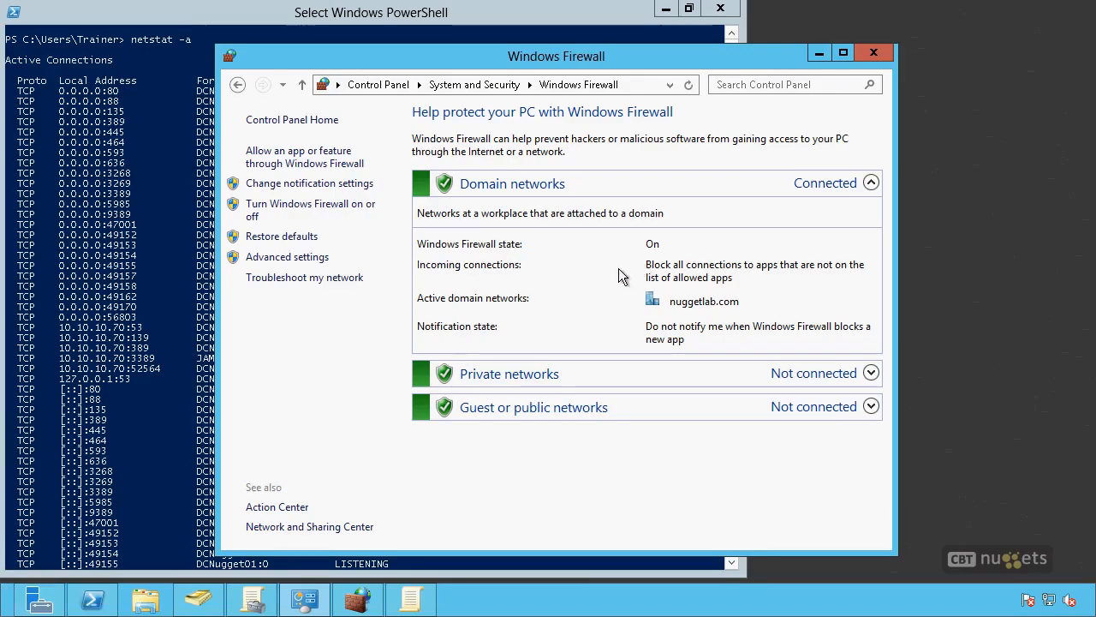
left_click(323, 204)
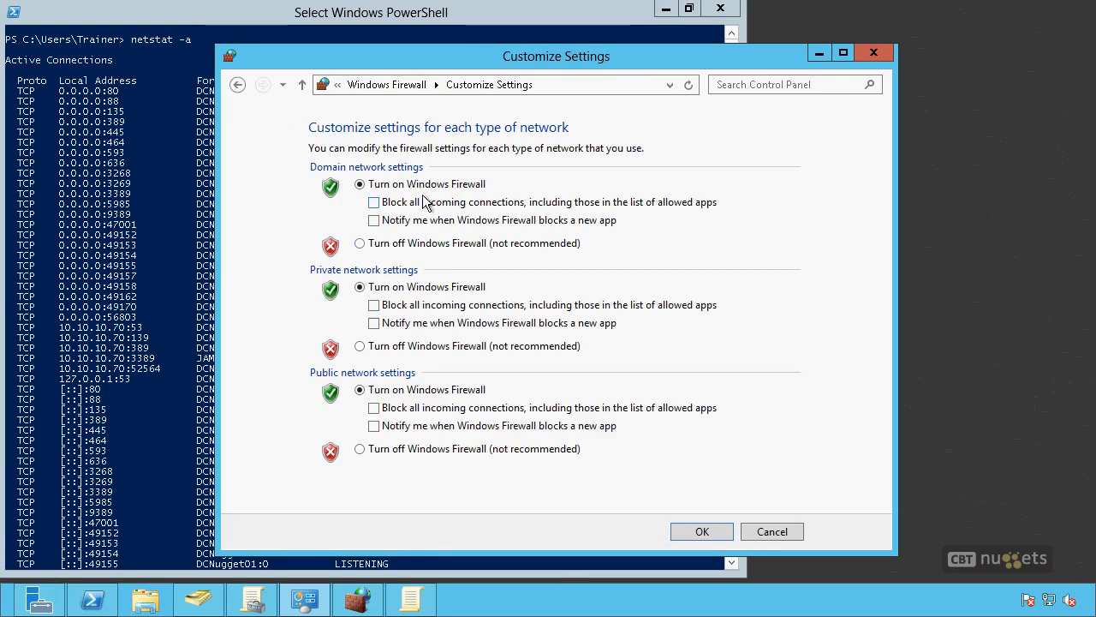
Step: Select turning off Windows Firewall for the domain network, and set it back to on
left_click(360, 244)
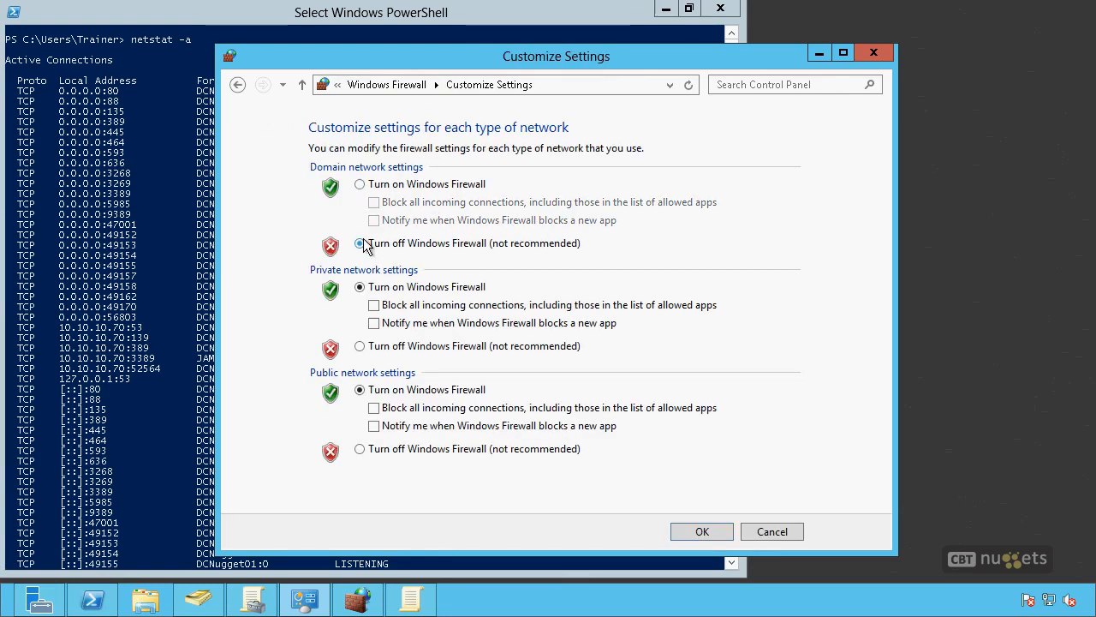
left_click(359, 185)
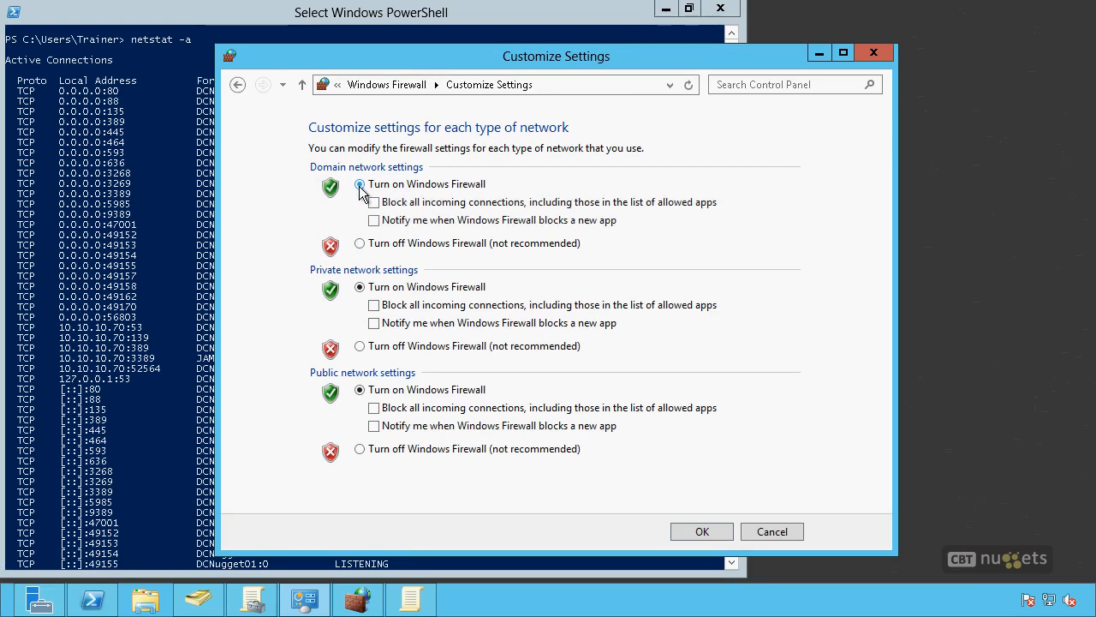
Step: Switch to PowerShell to examine the port 80 entry and its state in the netstat -a output, and return to the firewall settings
left_click(96, 201)
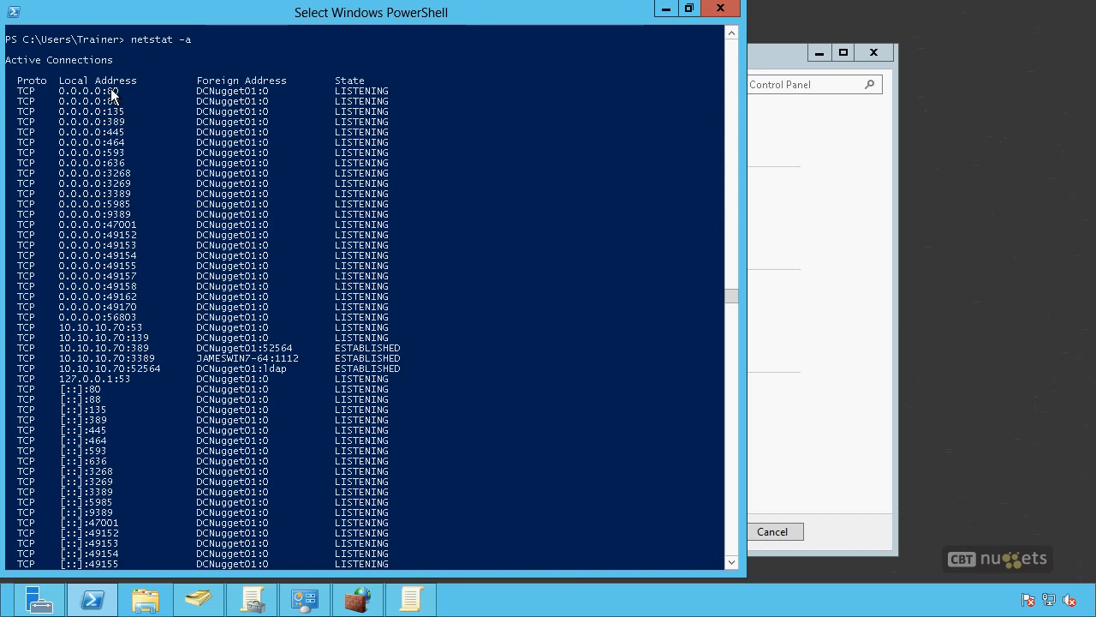
left_click_drag(108, 91, 121, 97)
left_click_drag(336, 91, 398, 92)
left_click(518, 133)
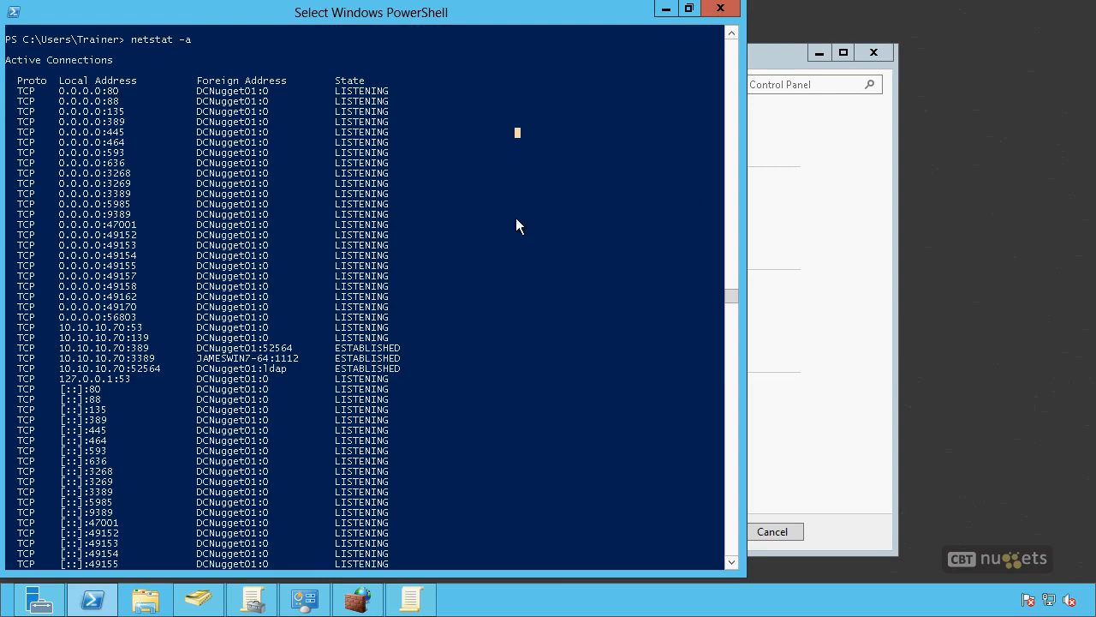
left_click(876, 343)
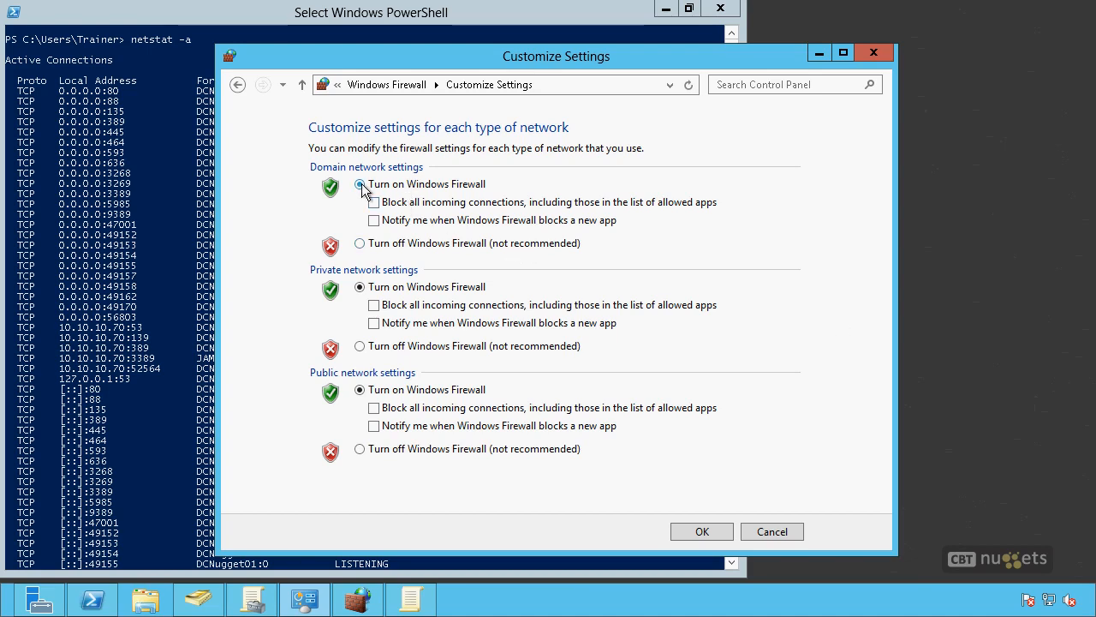
Step: Toggle Windows Firewall off and on twice for the domain network, leaving it turned on
left_click(360, 244)
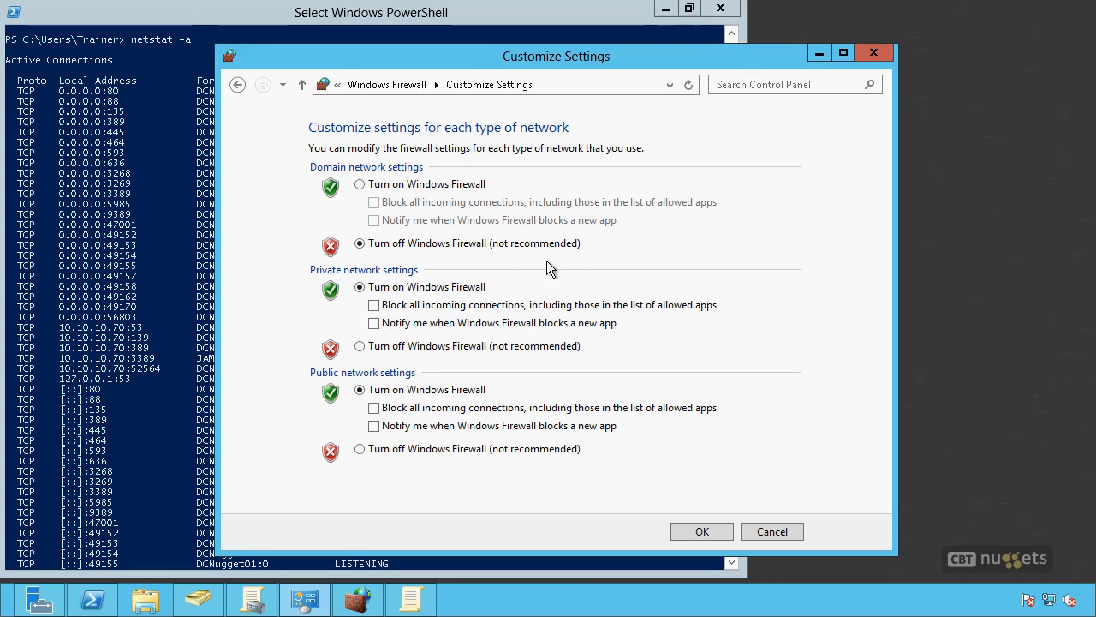
left_click(361, 184)
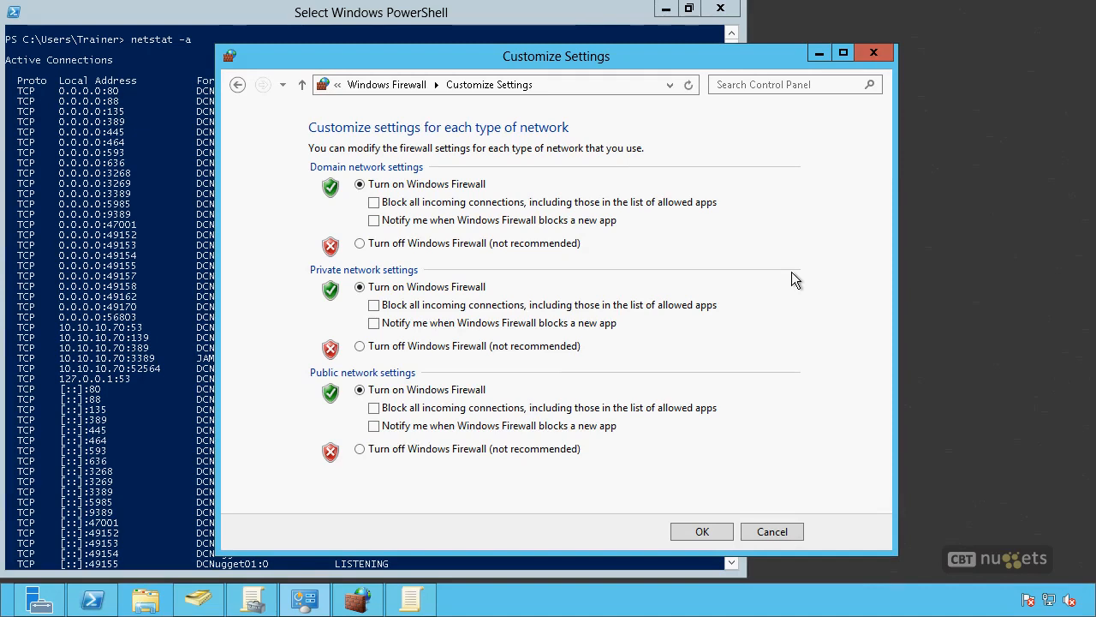
left_click(359, 244)
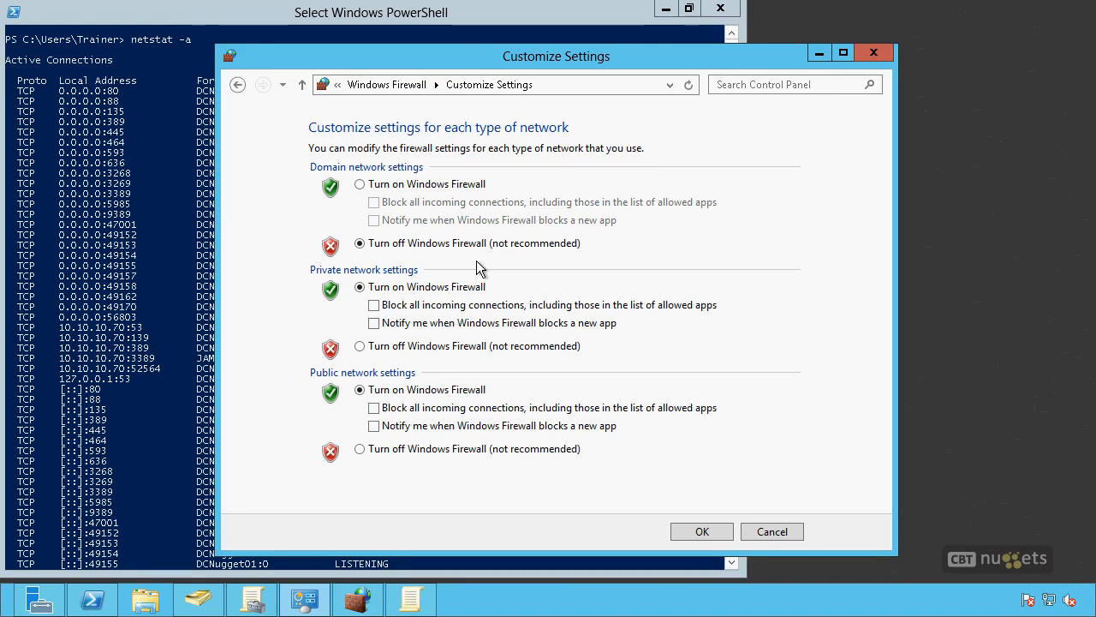
left_click(426, 184)
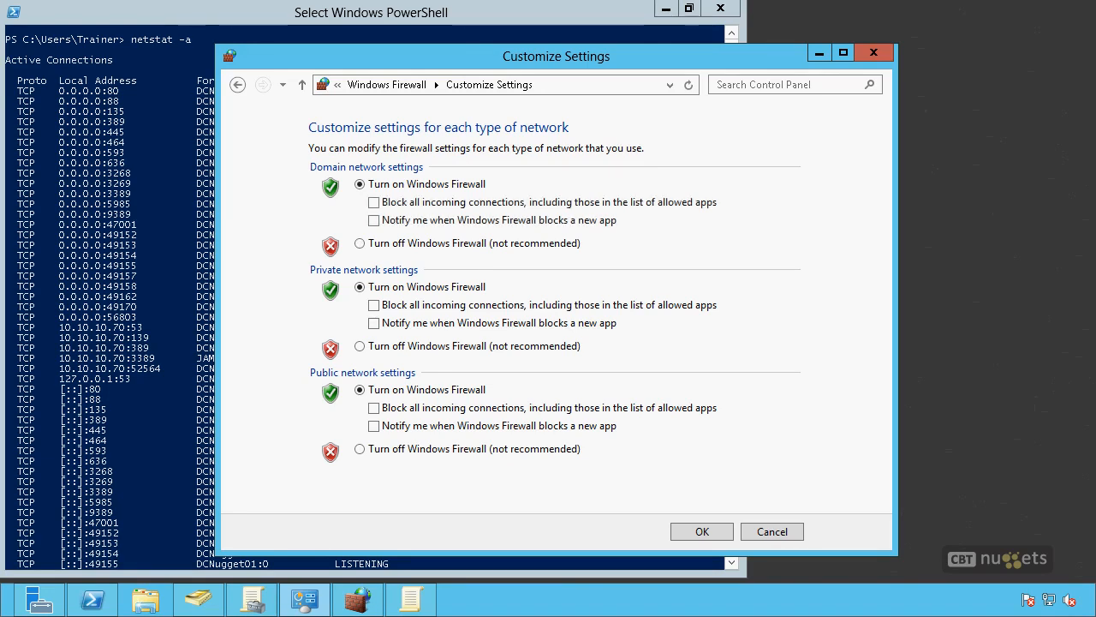
Step: Enable new-app block notifications and blocking of all incoming connections for the domain network, and clear both options again
left_click(374, 222)
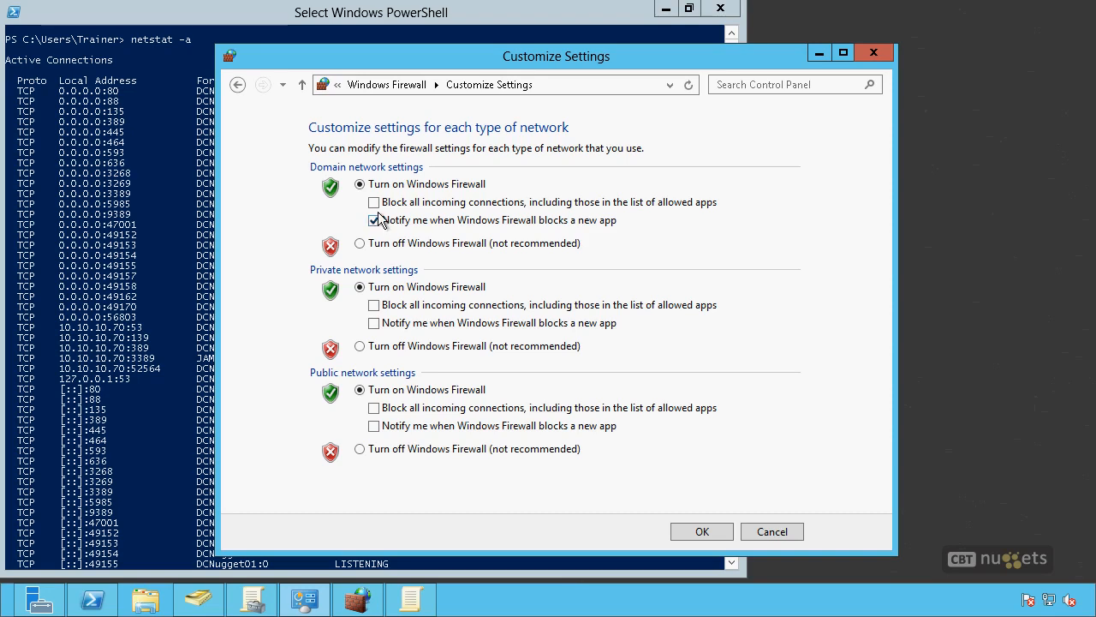
left_click(374, 203)
left_click(374, 202)
left_click(374, 221)
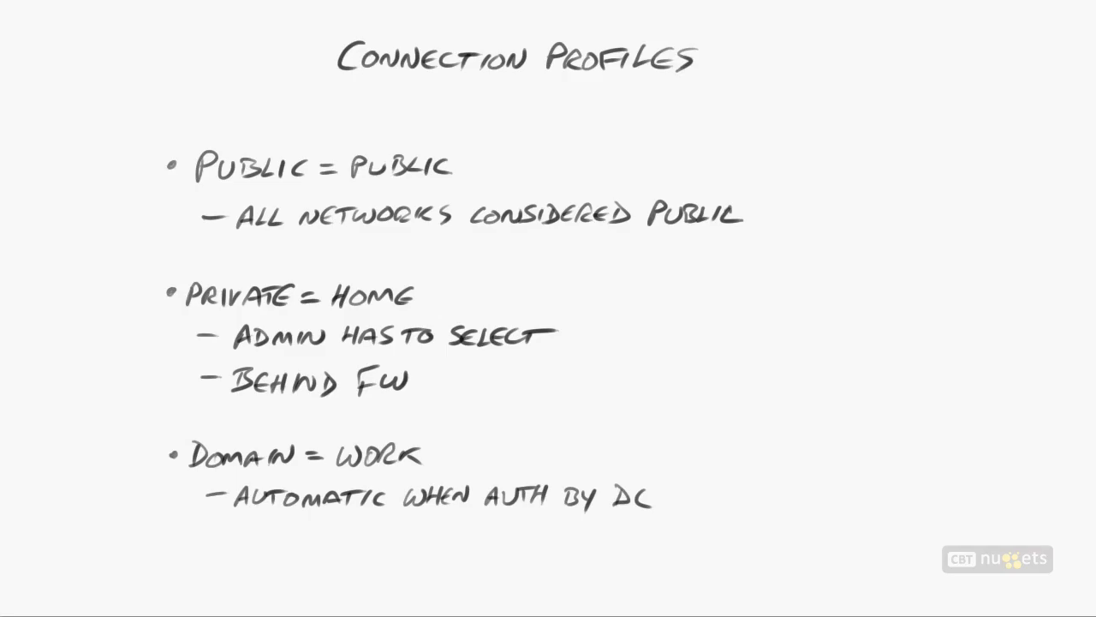
left_click_drag(356, 87, 681, 82)
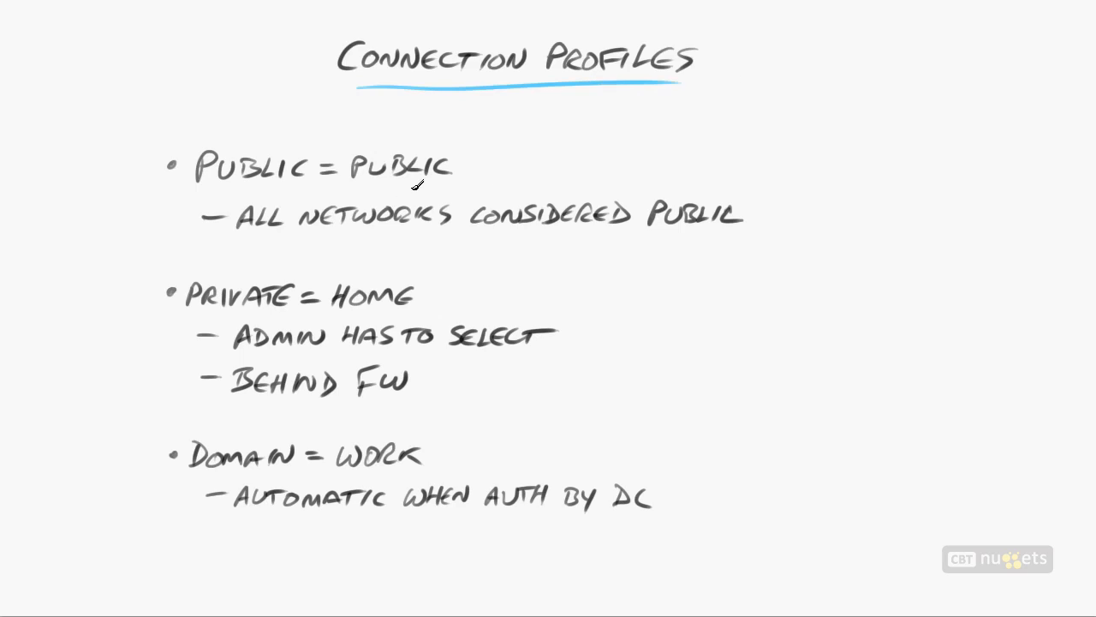
left_click_drag(197, 184, 274, 185)
mouse_move(367, 189)
left_mouse_down()
mouse_move(430, 190)
mouse_move(487, 155)
left_mouse_up()
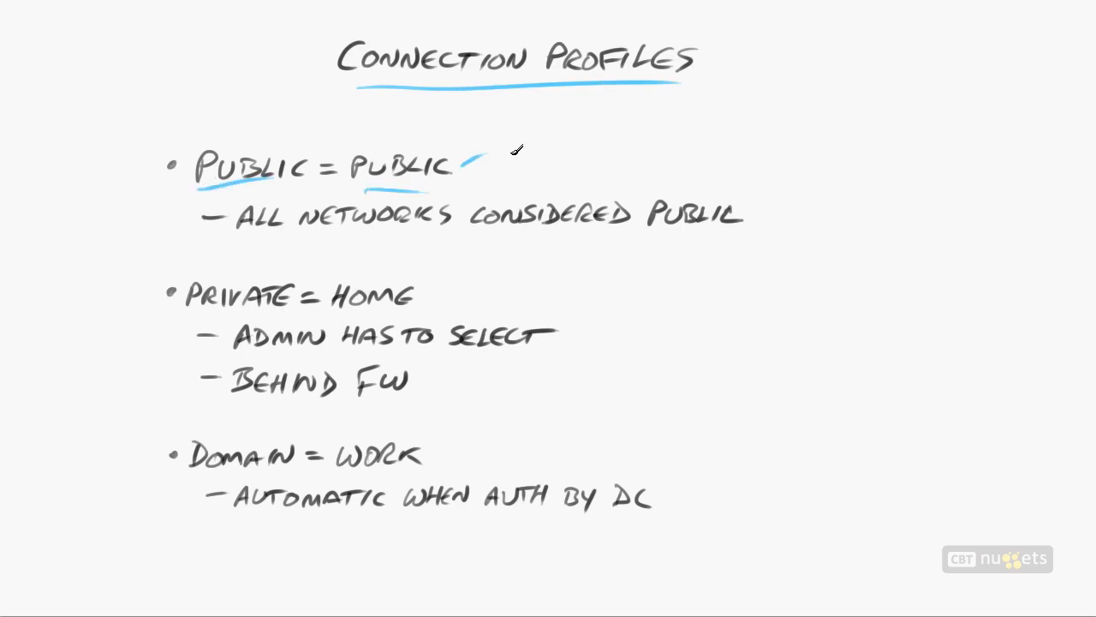
mouse_move(751, 212)
left_mouse_down()
mouse_move(758, 220)
mouse_move(769, 204)
left_mouse_up()
left_click_drag(333, 323, 406, 316)
left_click_drag(197, 313, 257, 310)
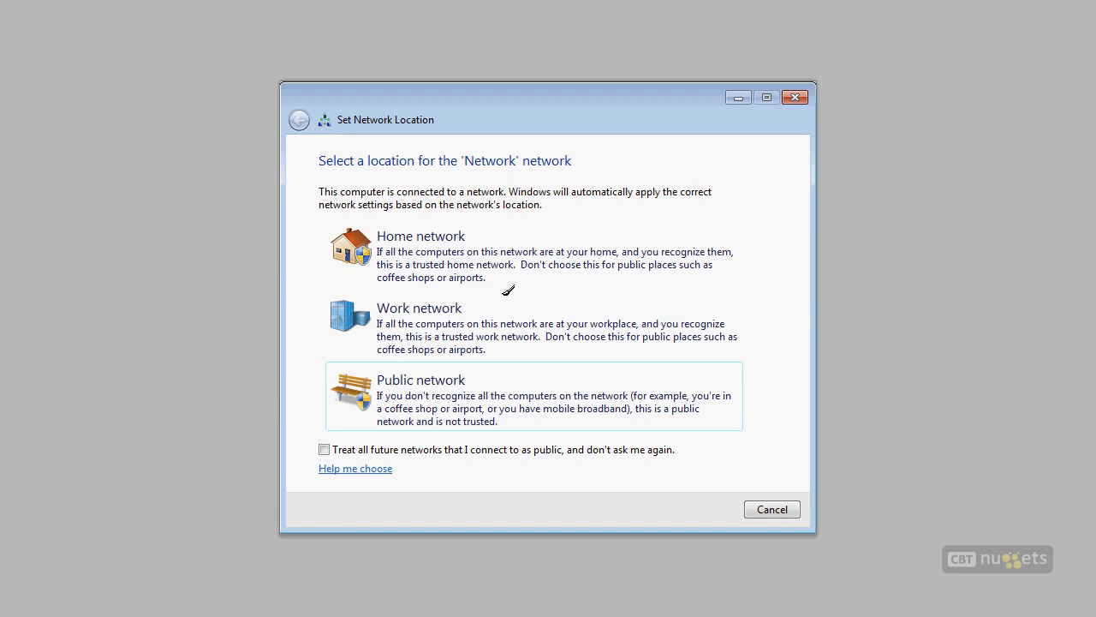
left_click_drag(370, 247, 531, 209)
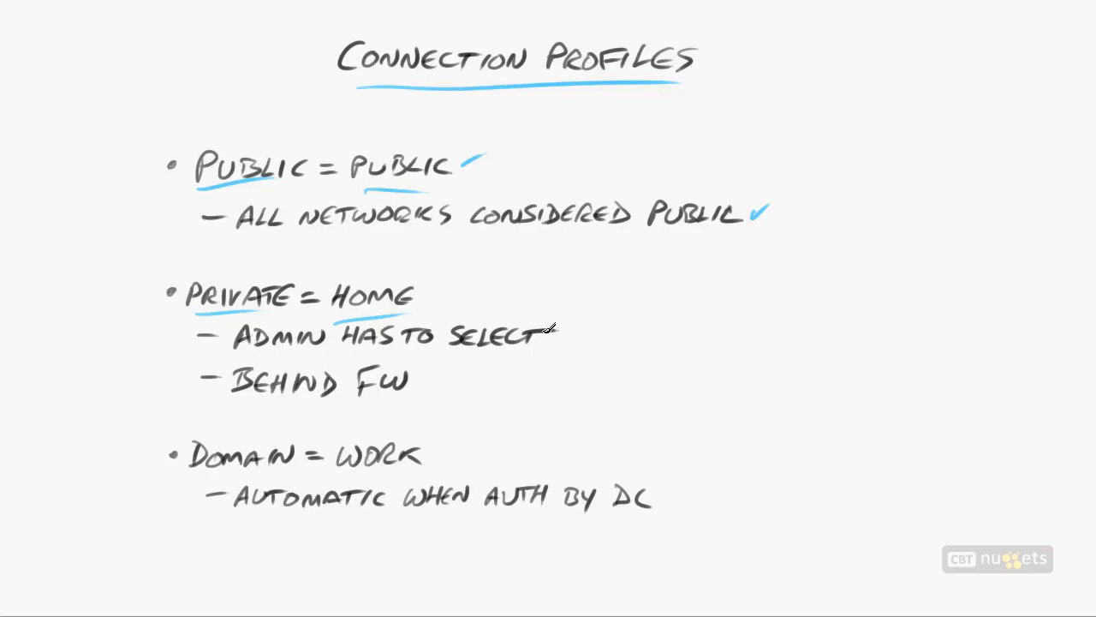
left_click_drag(549, 338, 571, 328)
left_click_drag(417, 377, 442, 364)
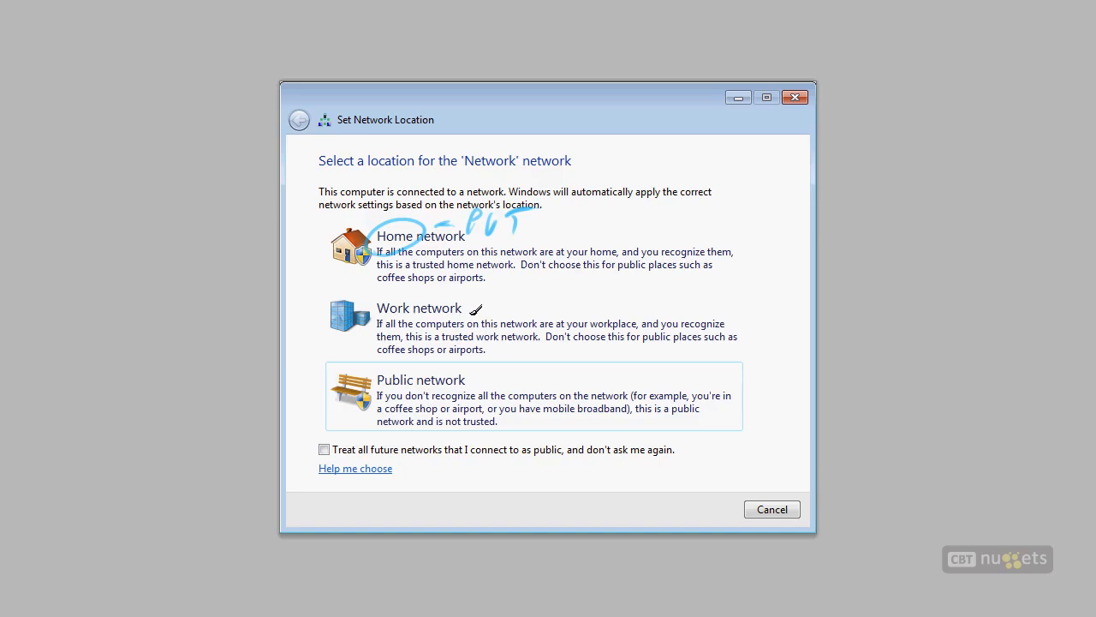
mouse_move(470, 317)
left_mouse_down()
mouse_move(499, 303)
mouse_move(519, 319)
mouse_move(558, 296)
mouse_move(570, 312)
mouse_move(610, 315)
mouse_move(648, 302)
left_mouse_up()
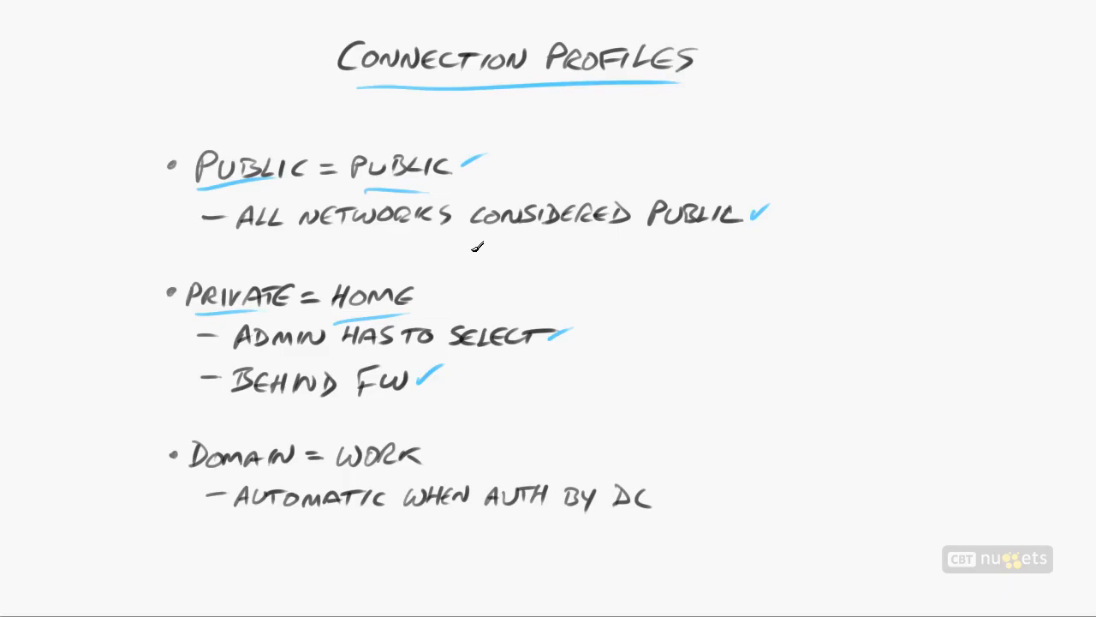
left_click_drag(343, 471, 424, 470)
left_click_drag(201, 476, 283, 474)
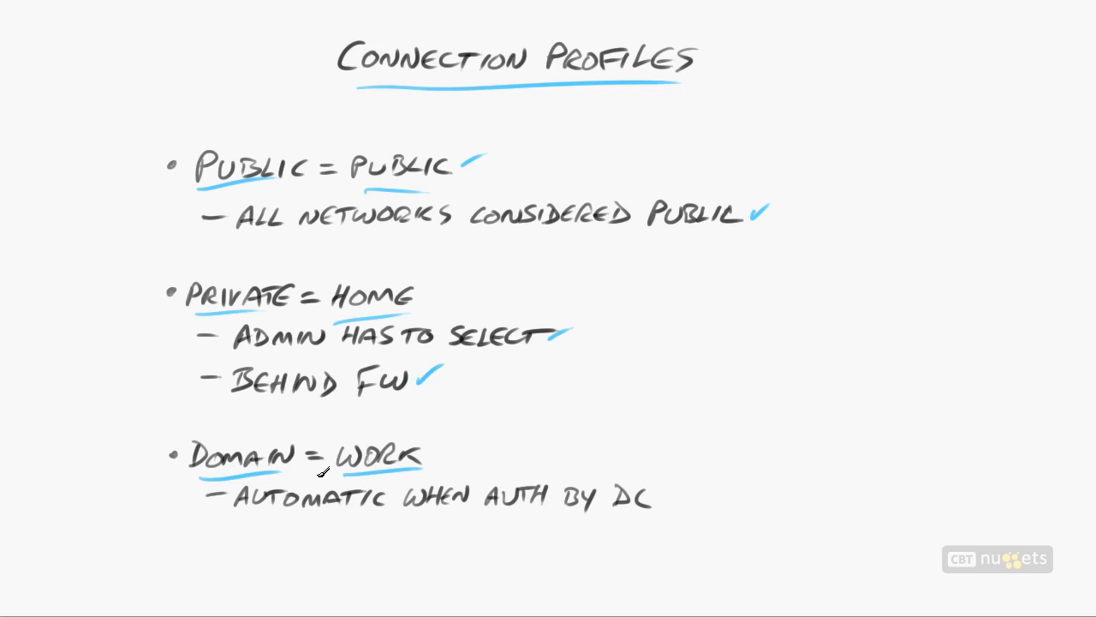
mouse_move(512, 527)
left_mouse_down()
mouse_move(615, 526)
mouse_move(683, 492)
left_mouse_up()
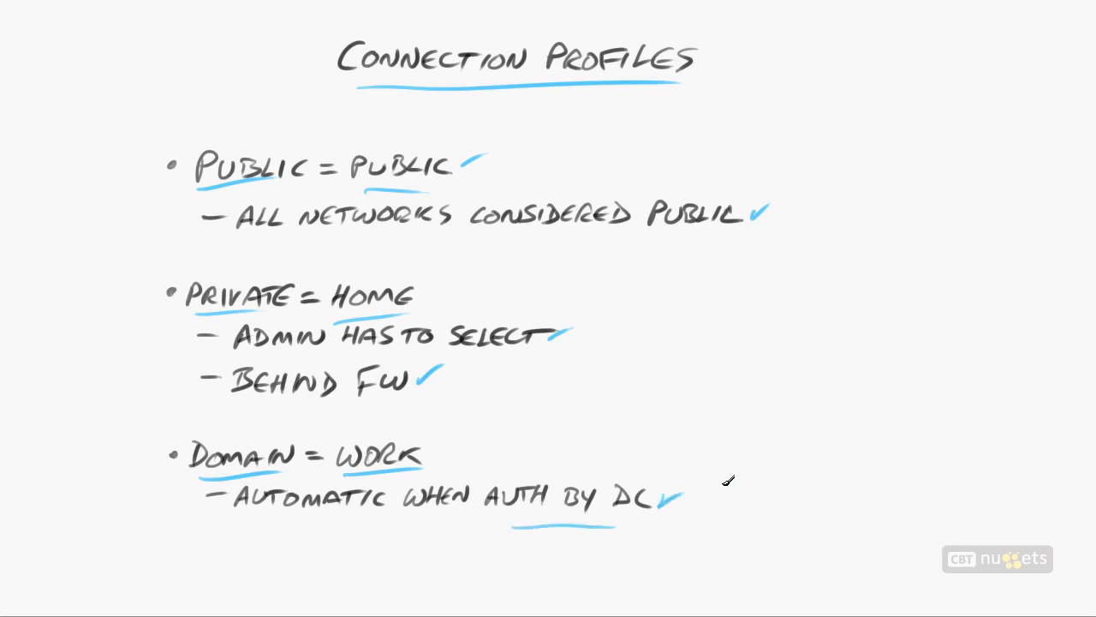
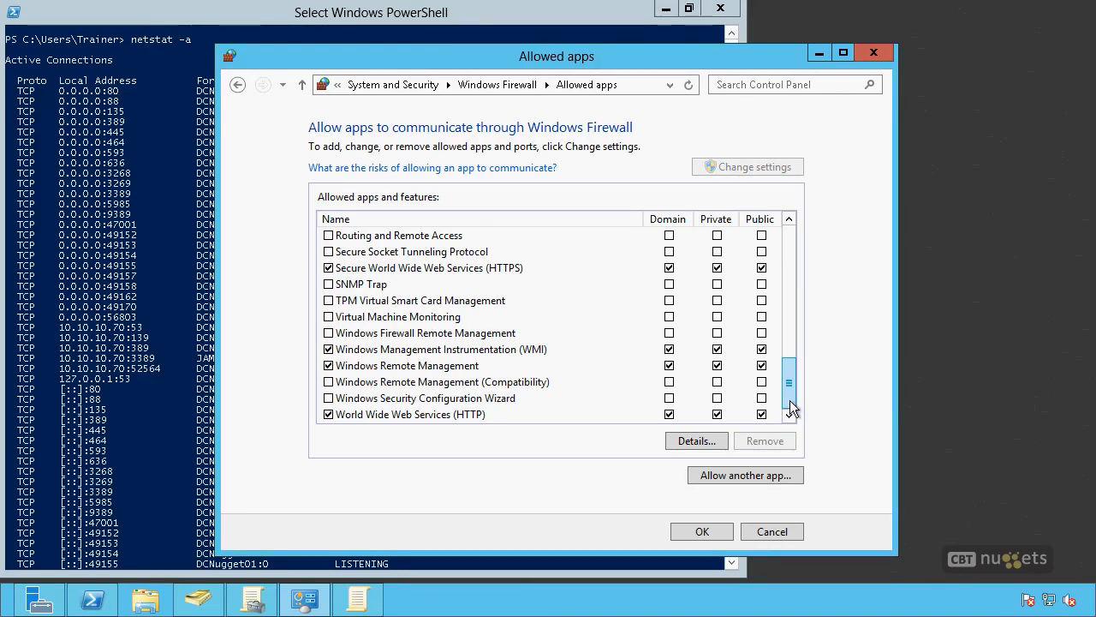
Step: Allow Routing and Remote Access on the domain, private and public networks, and clear the permission again
left_click(328, 236)
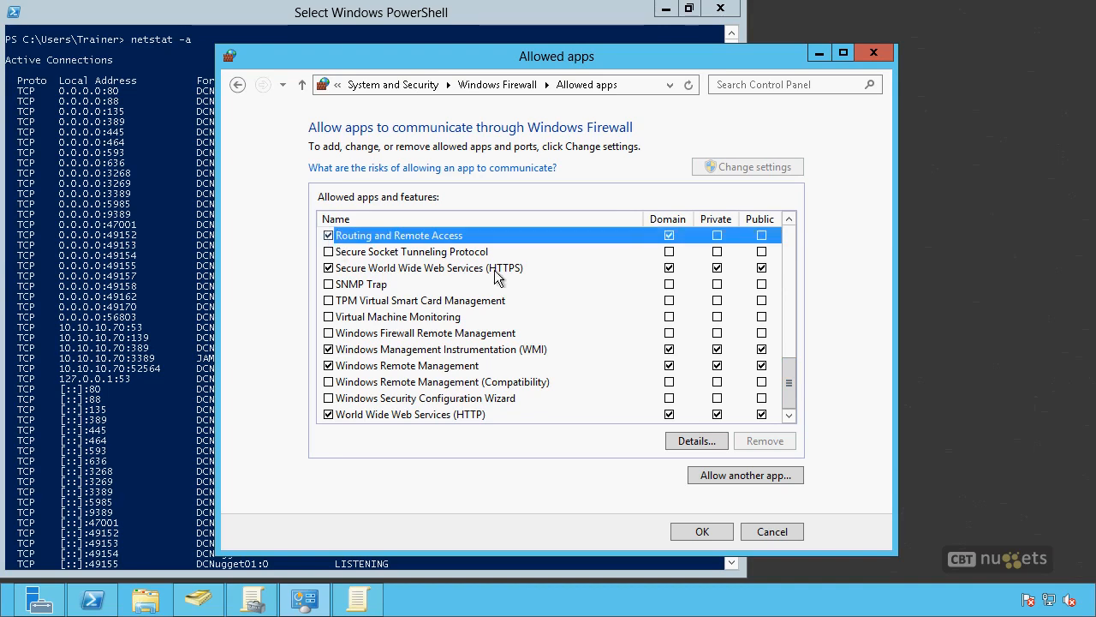
left_click(717, 237)
left_click(762, 237)
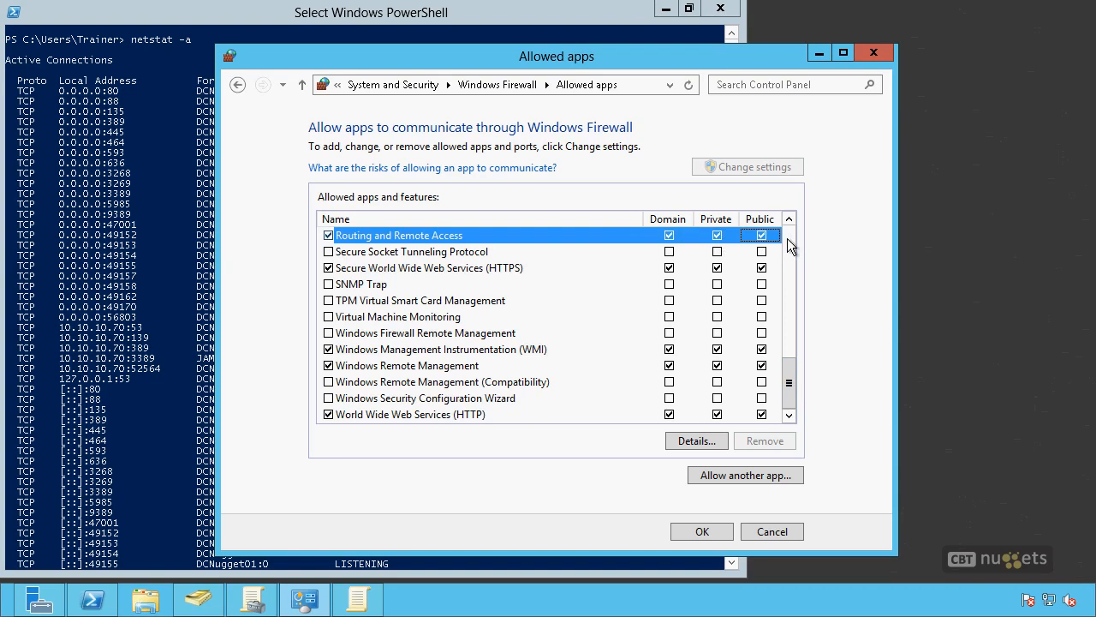
left_click(329, 235)
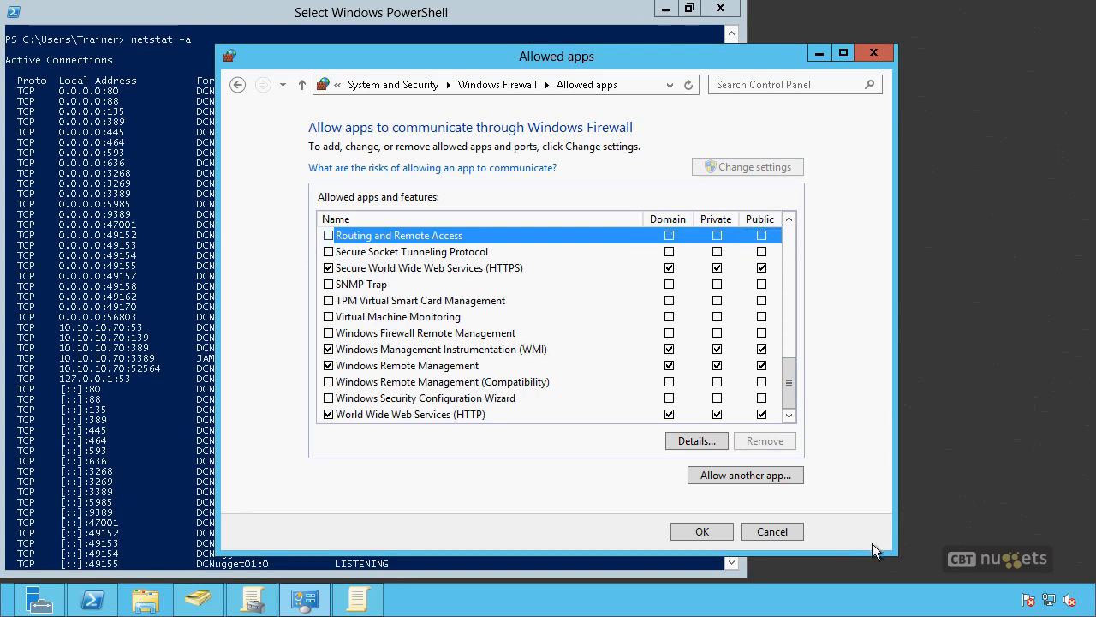
Step: Look at the options for allowing another app, and leave the allowed apps list without saving changes
left_click(761, 474)
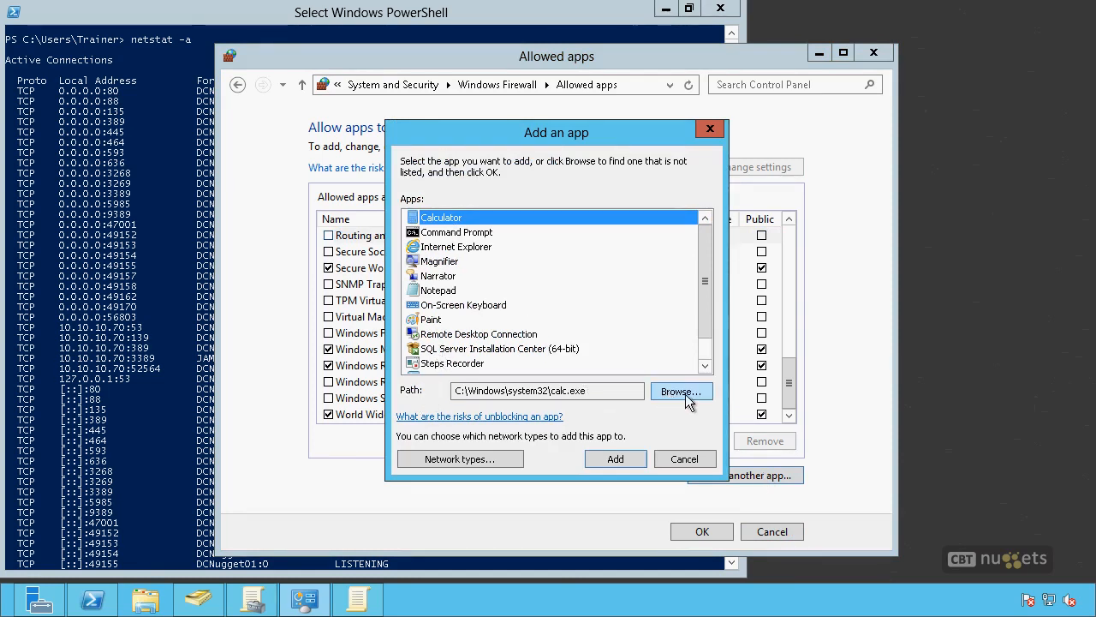
left_click(683, 457)
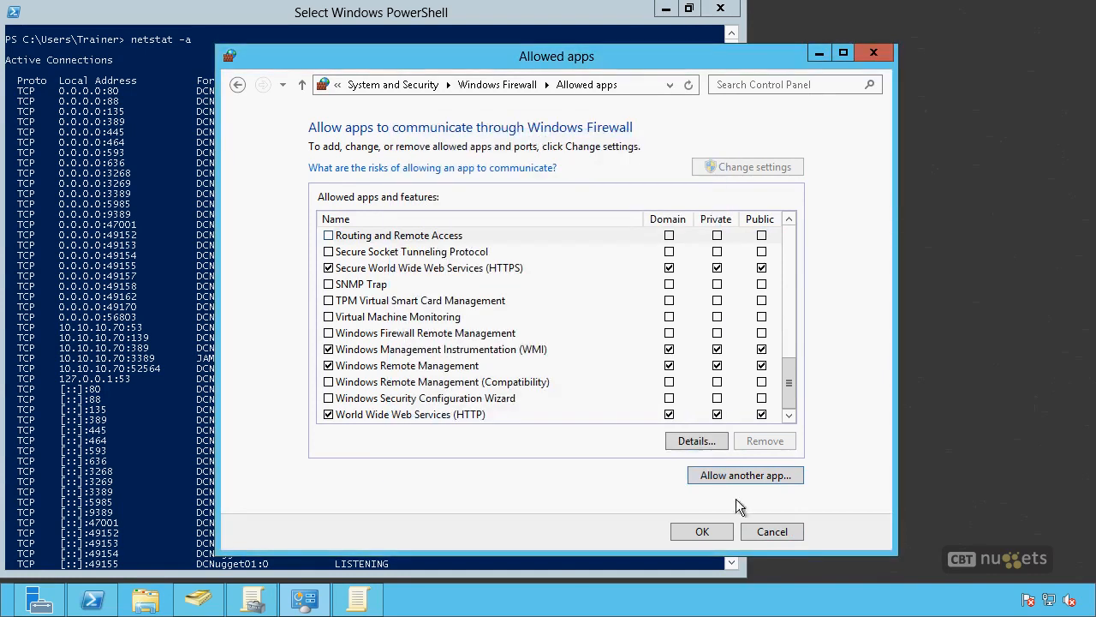
left_click(770, 532)
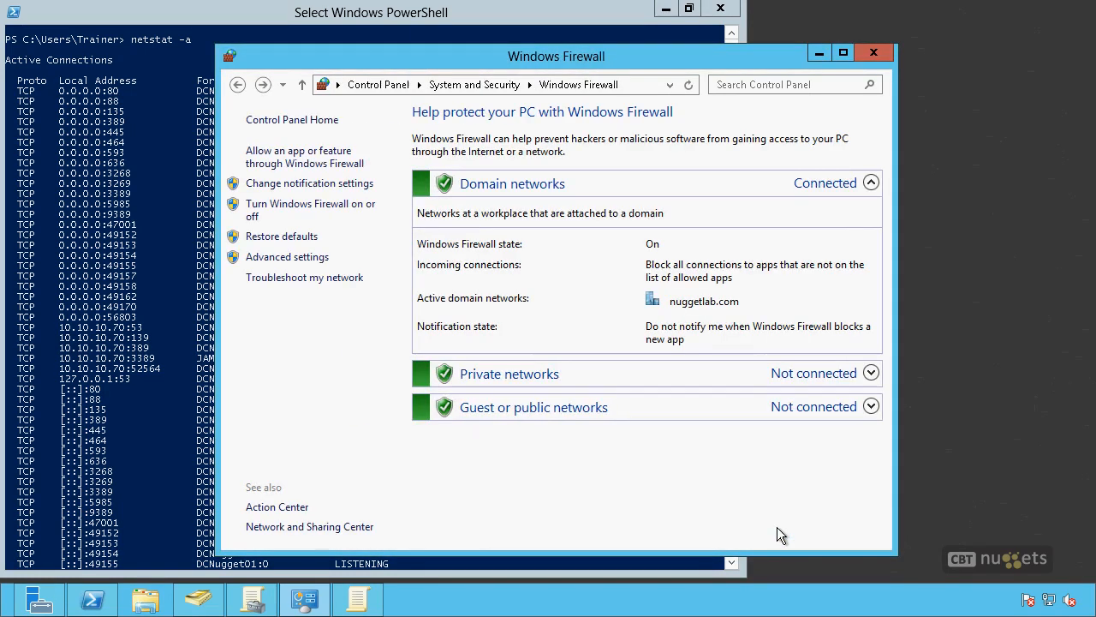
Step: Open the advanced firewall settings and view the properties of the inbound rule World Wide Web Services (HTTP Traffic-In)
left_click(317, 259)
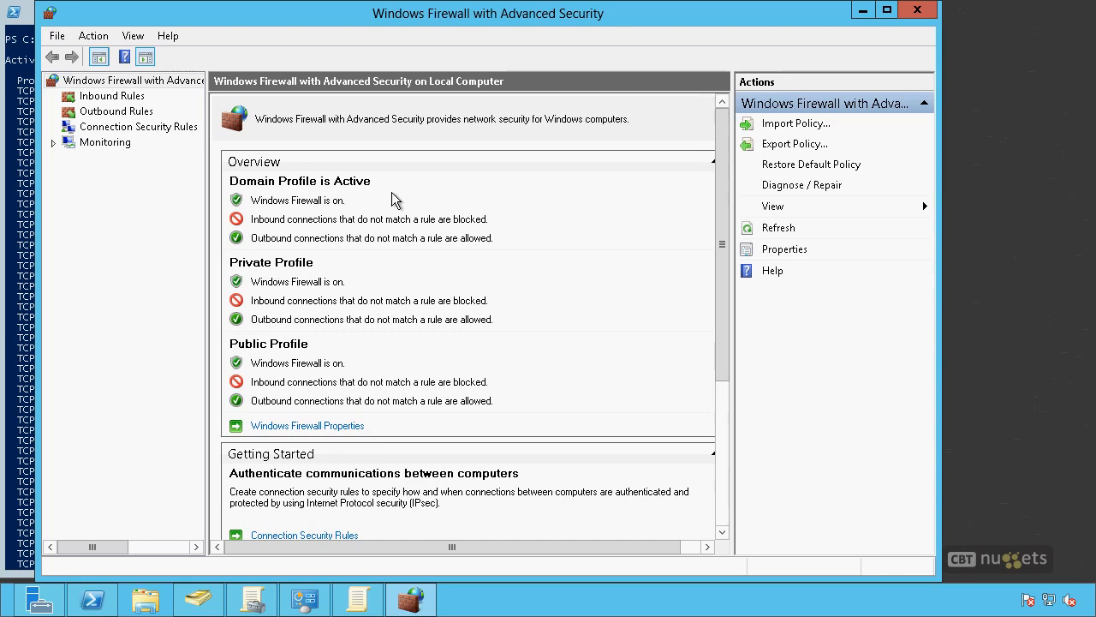
left_click(111, 96)
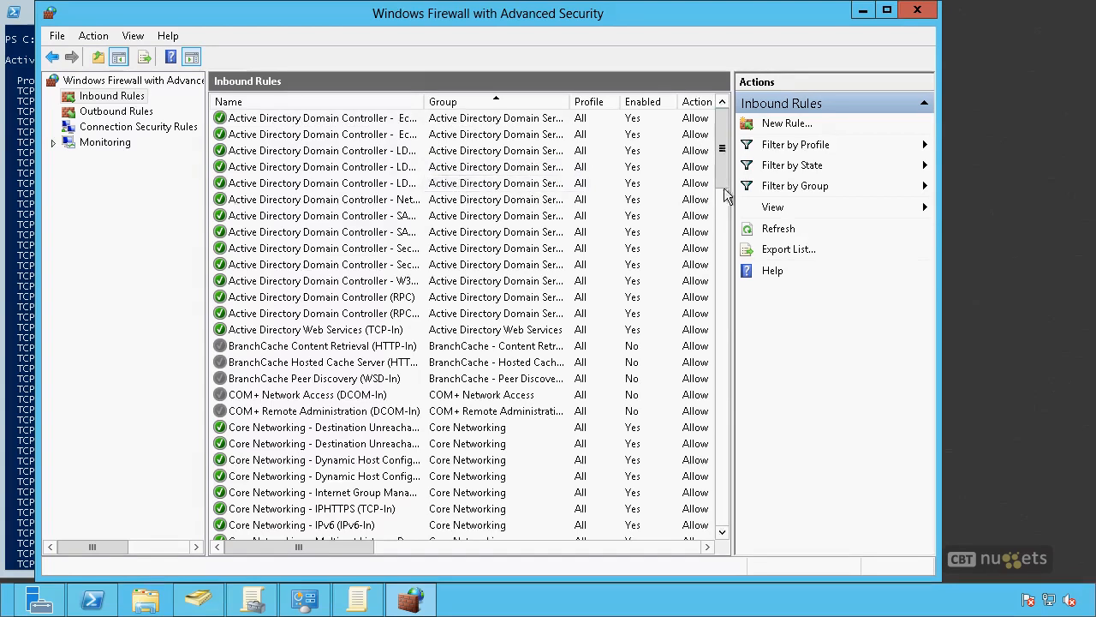
left_click_drag(719, 181, 730, 544)
left_click(313, 526)
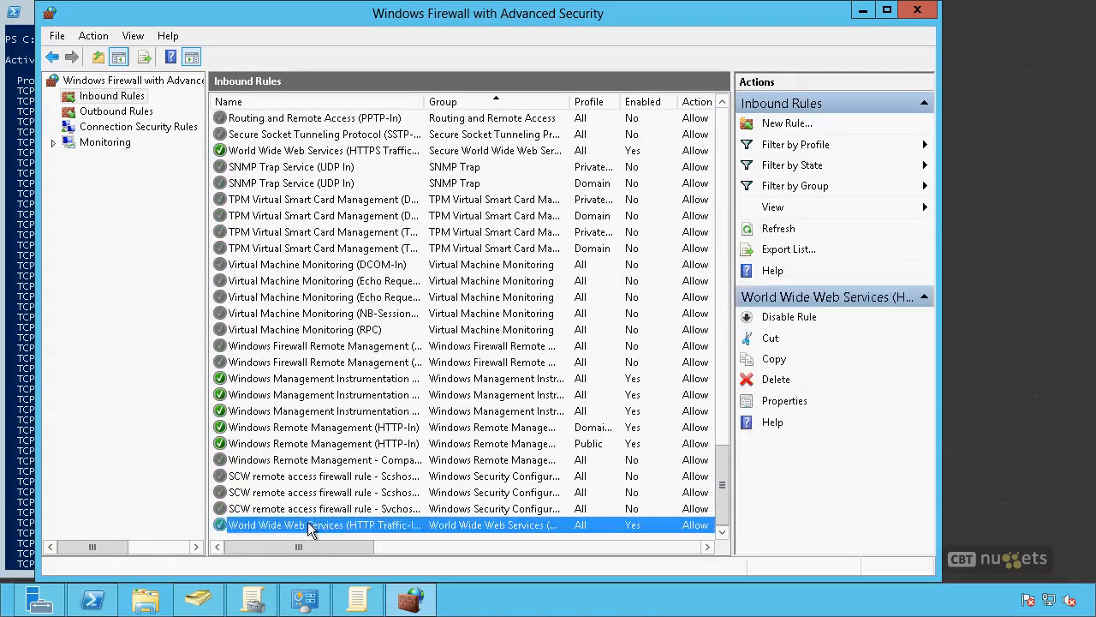
double_click(343, 524)
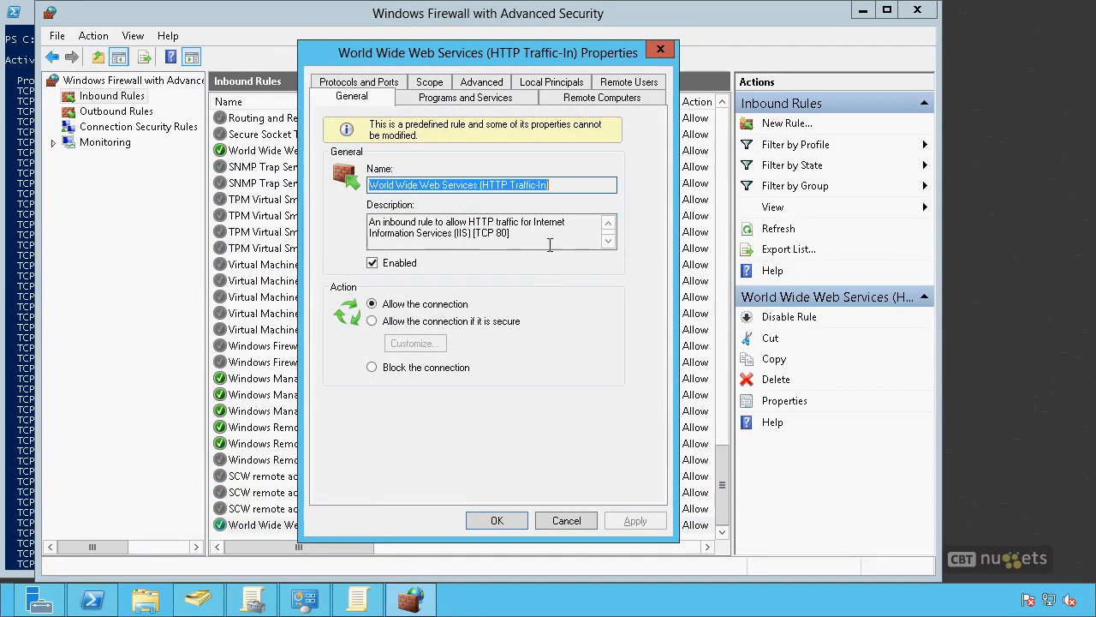
left_click(550, 233)
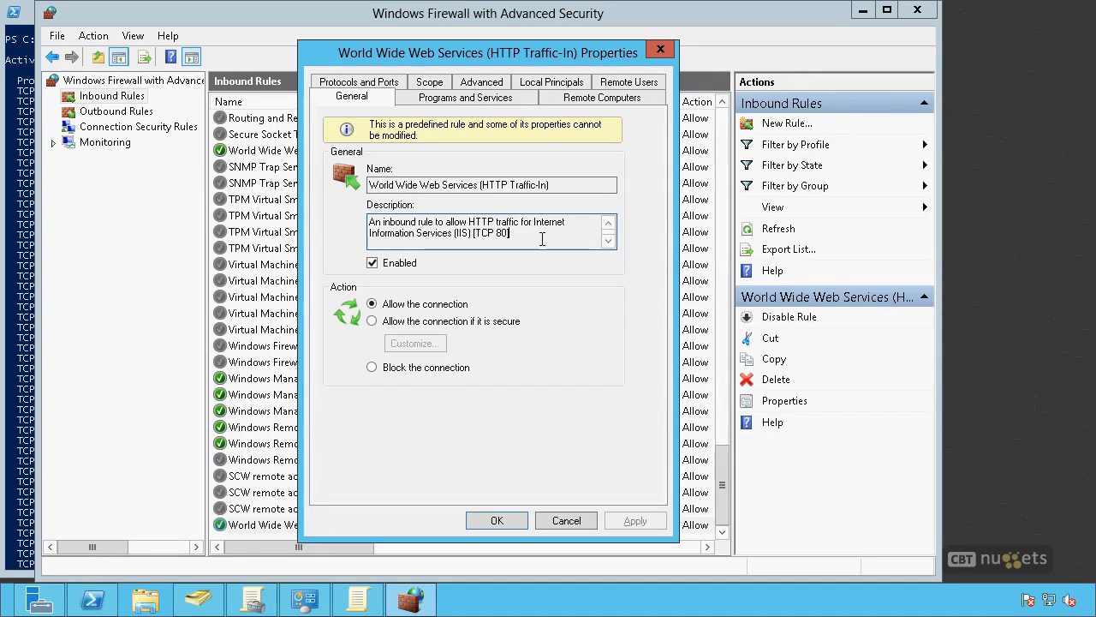
Step: Disable the HTTP Traffic-In rule and enable it again
left_click(377, 266)
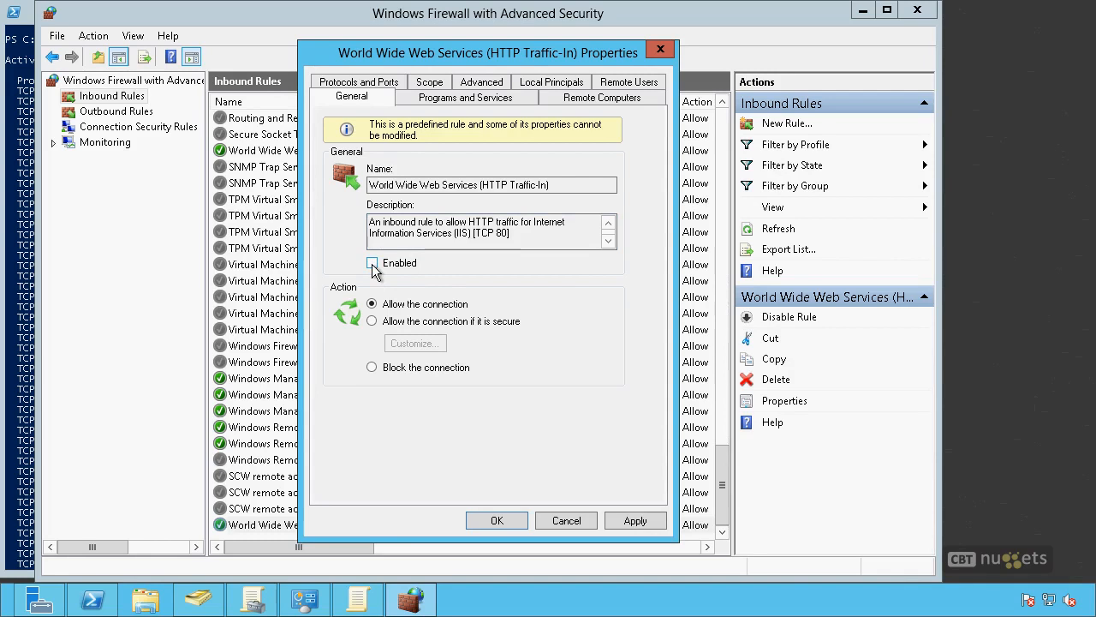
key("alt+a")
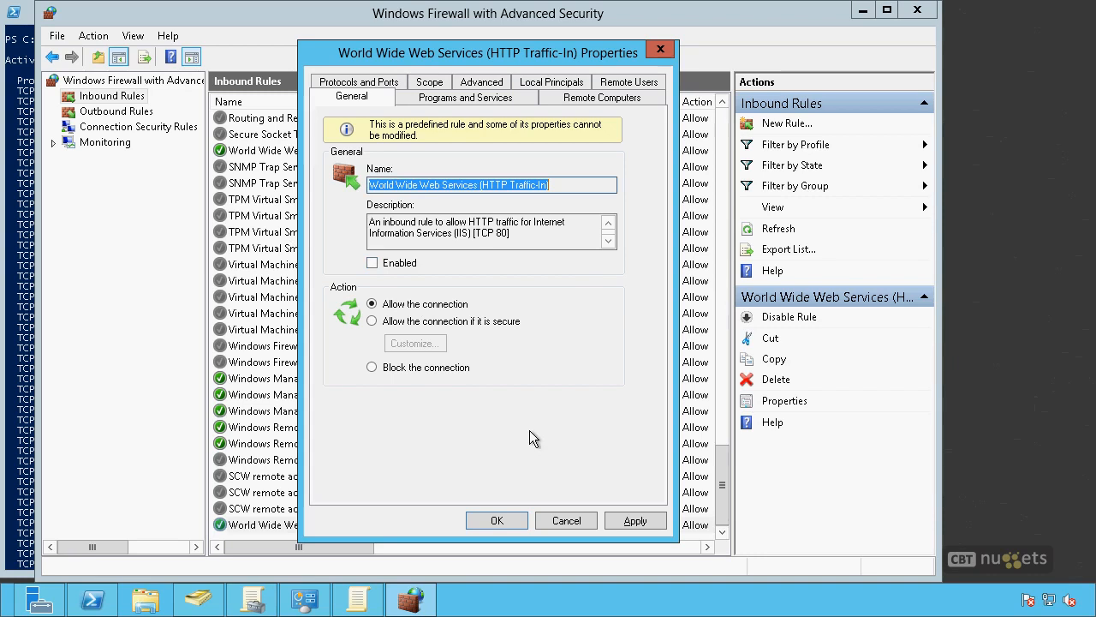
left_click(372, 263)
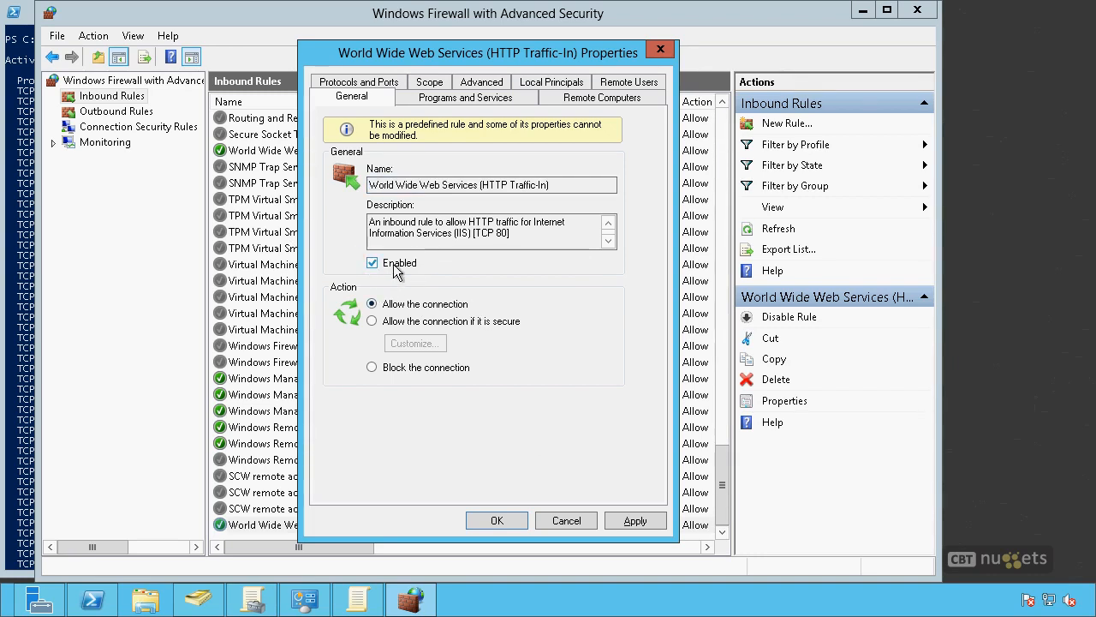
Step: Try the rule's secure-only action with Override block rules and the block action, and set it back to allowing the connection
left_click(373, 321)
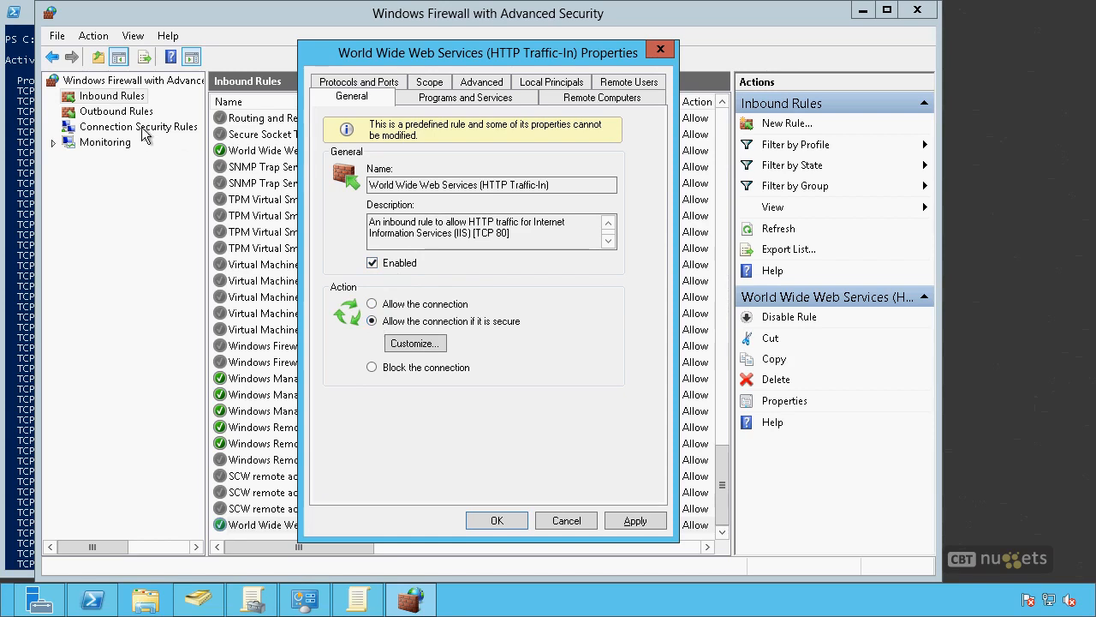
left_click(403, 345)
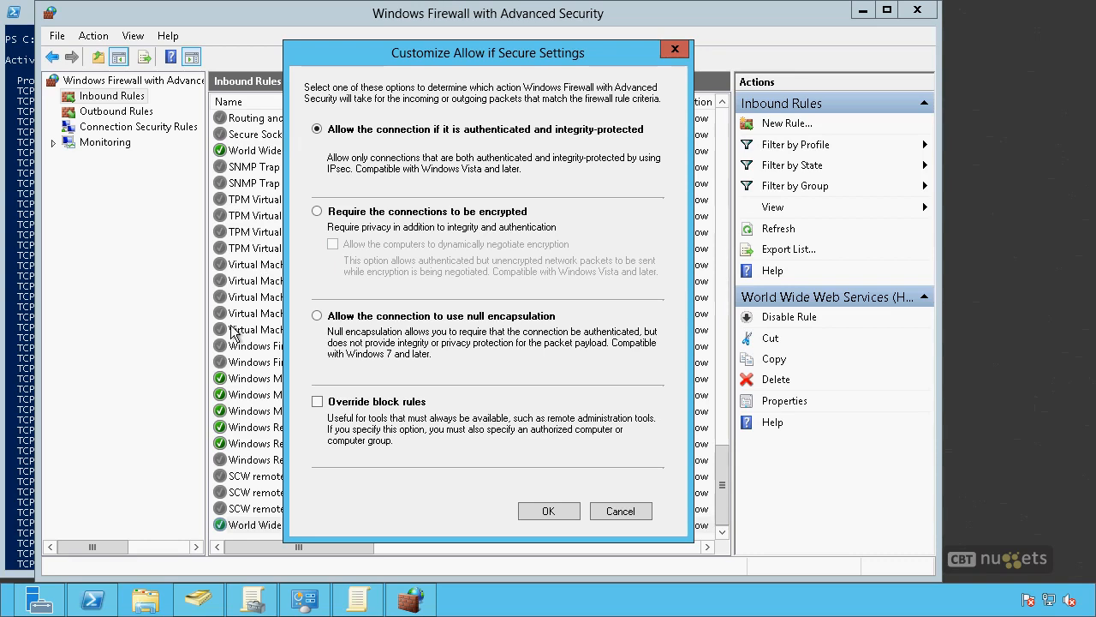
left_click(317, 401)
left_click(630, 517)
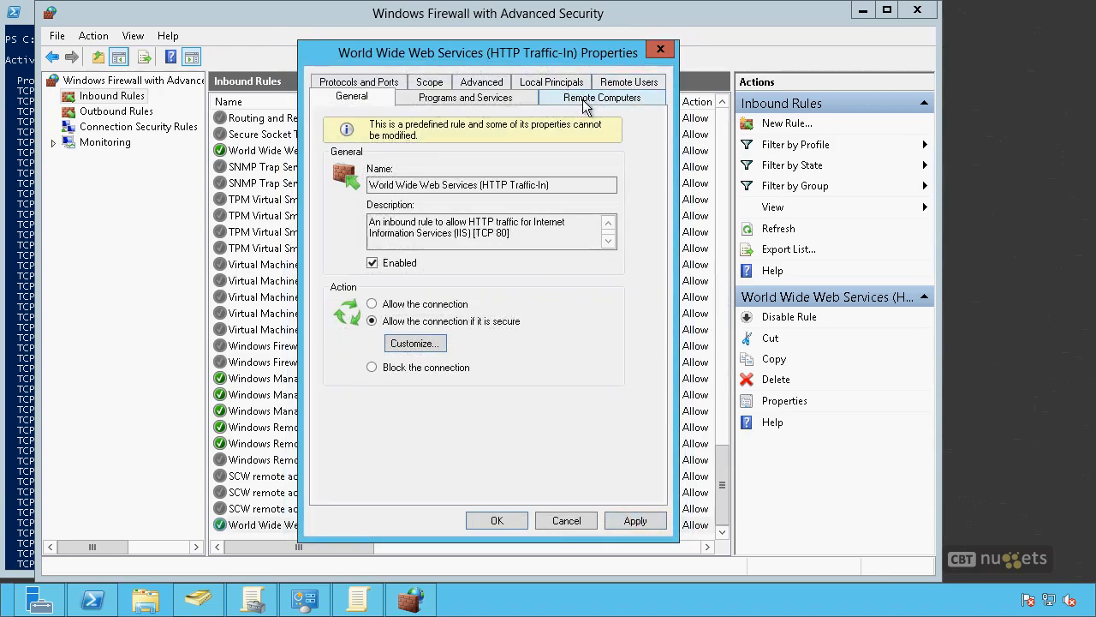
left_click(371, 367)
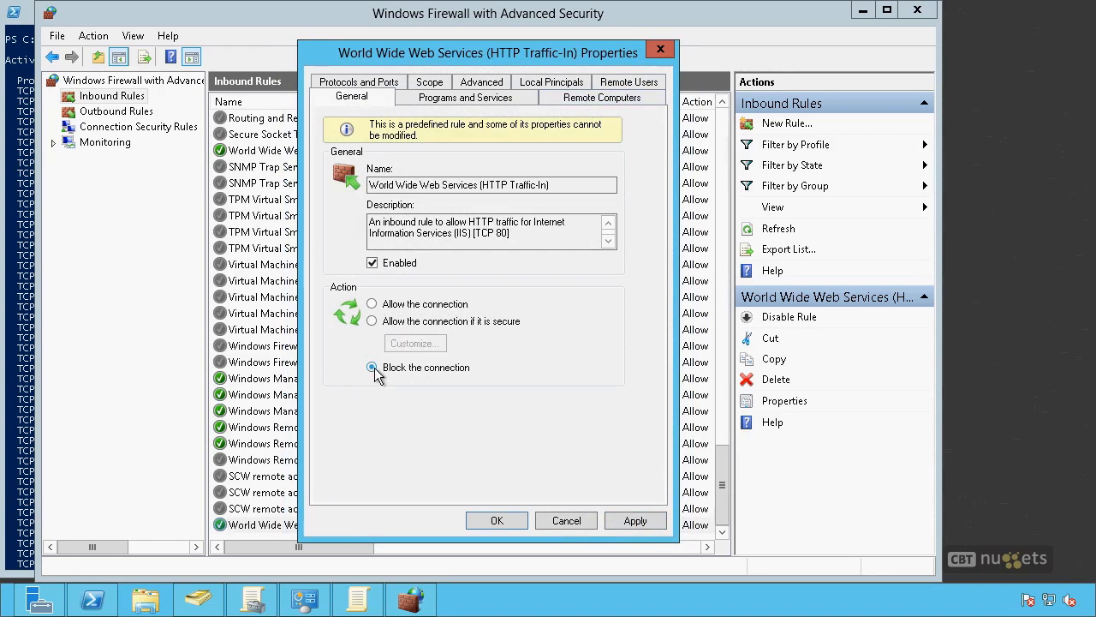
left_click(372, 304)
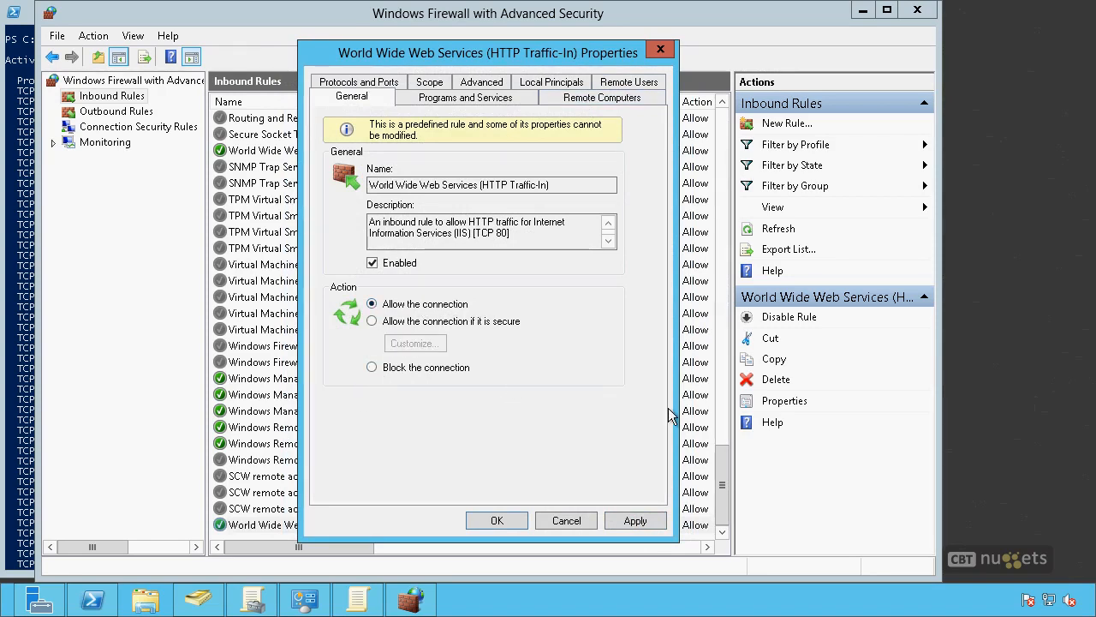
Step: Review the rule's programs and services, and try to allow connections only from specified remote computers
left_click(471, 98)
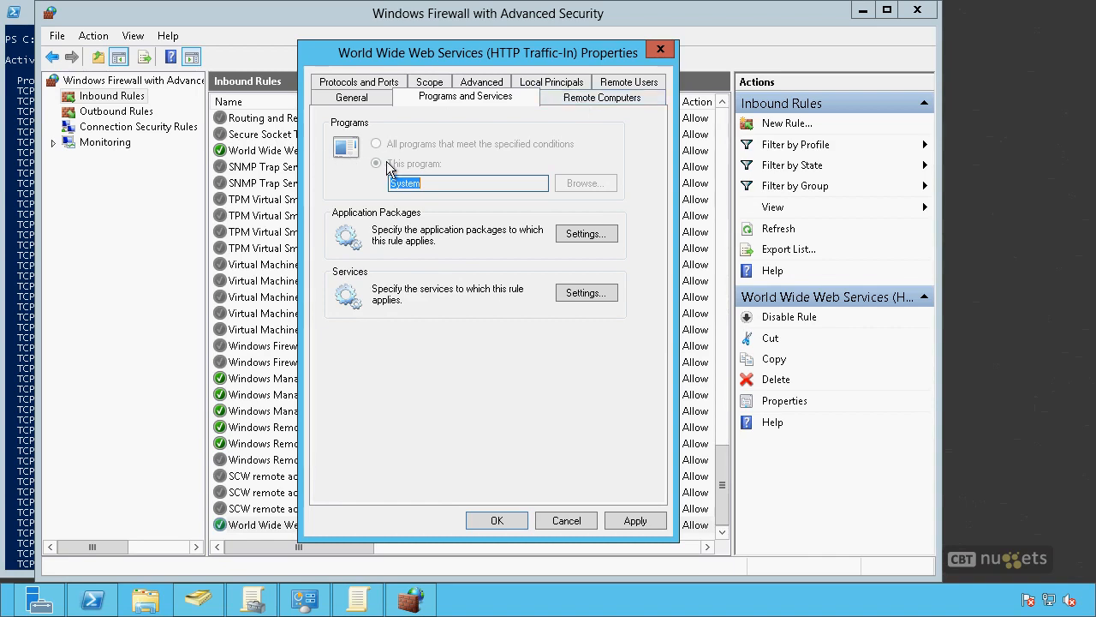
left_click(573, 103)
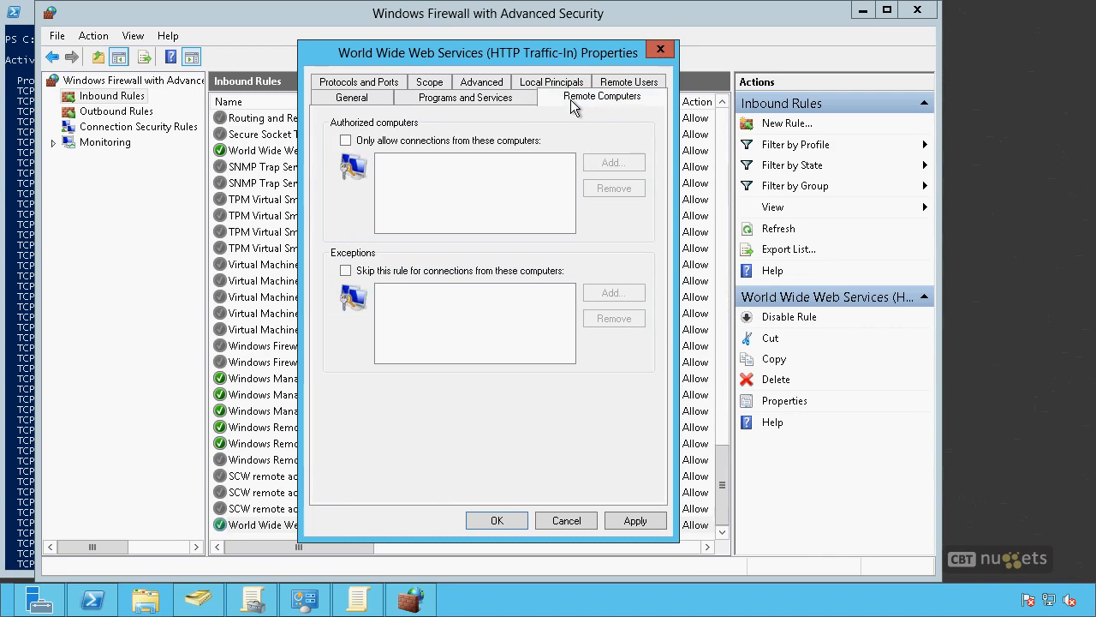
left_click(345, 140)
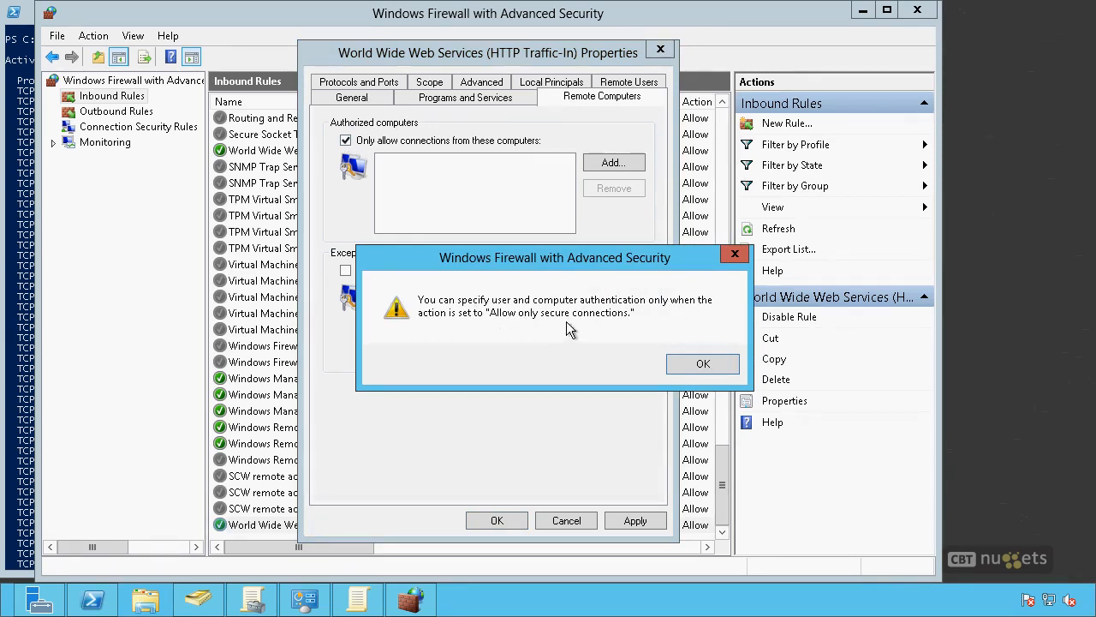
left_click(702, 365)
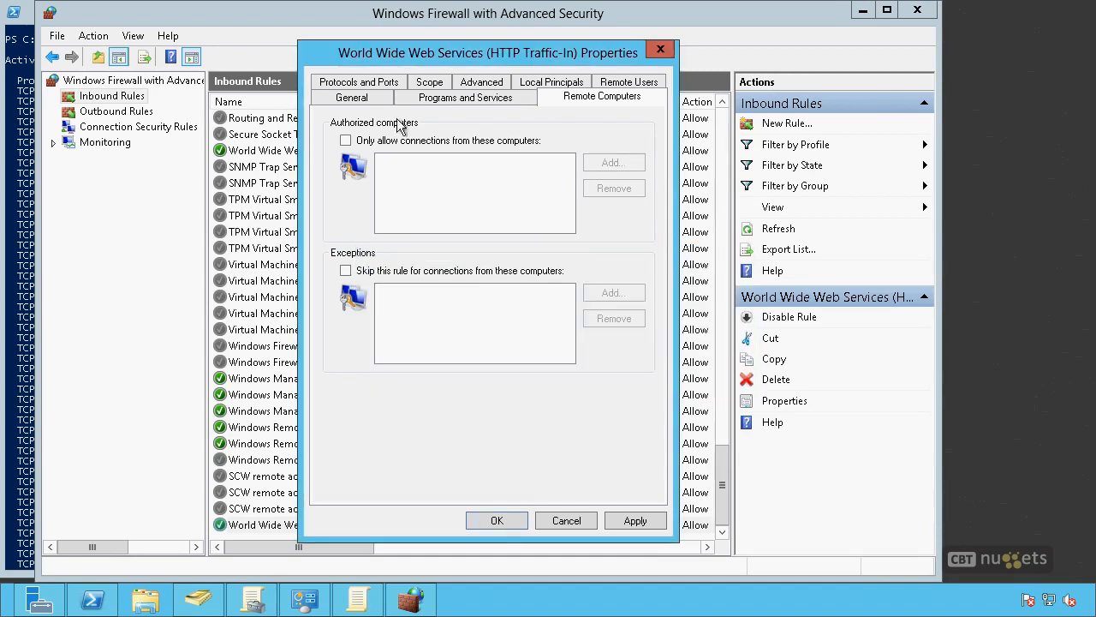
Step: Set the rule's action to allow the connection only if it is secure, and return it to allowing the connection
left_click(351, 98)
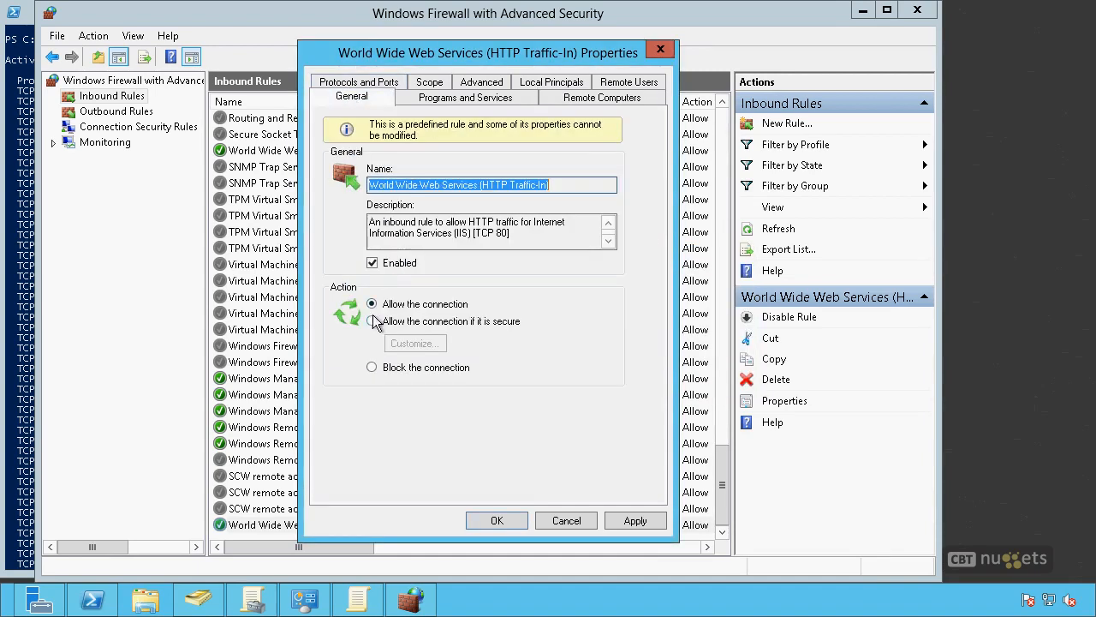
left_click(371, 321)
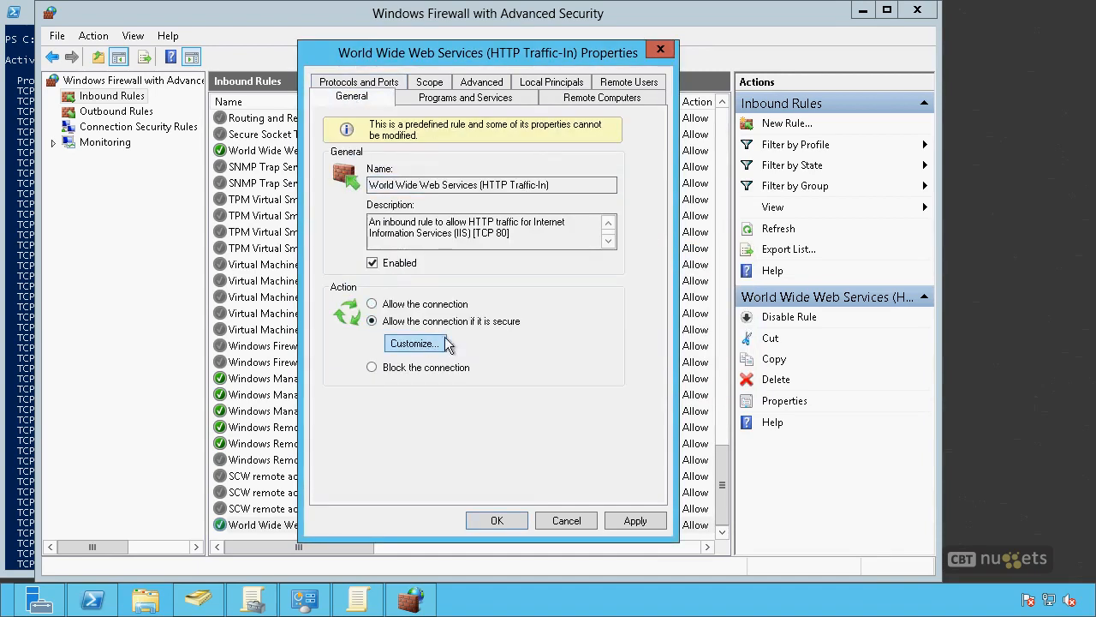
left_click(372, 304)
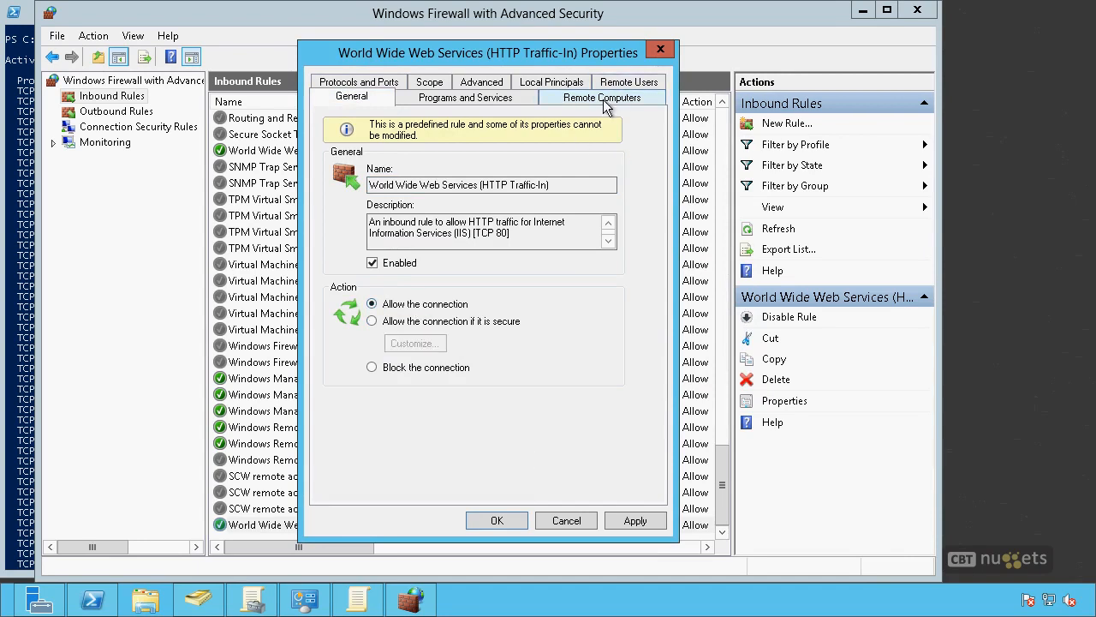
Step: Examine the rule's authorization and exception options for remote computers, remote users and local principals
left_click(606, 100)
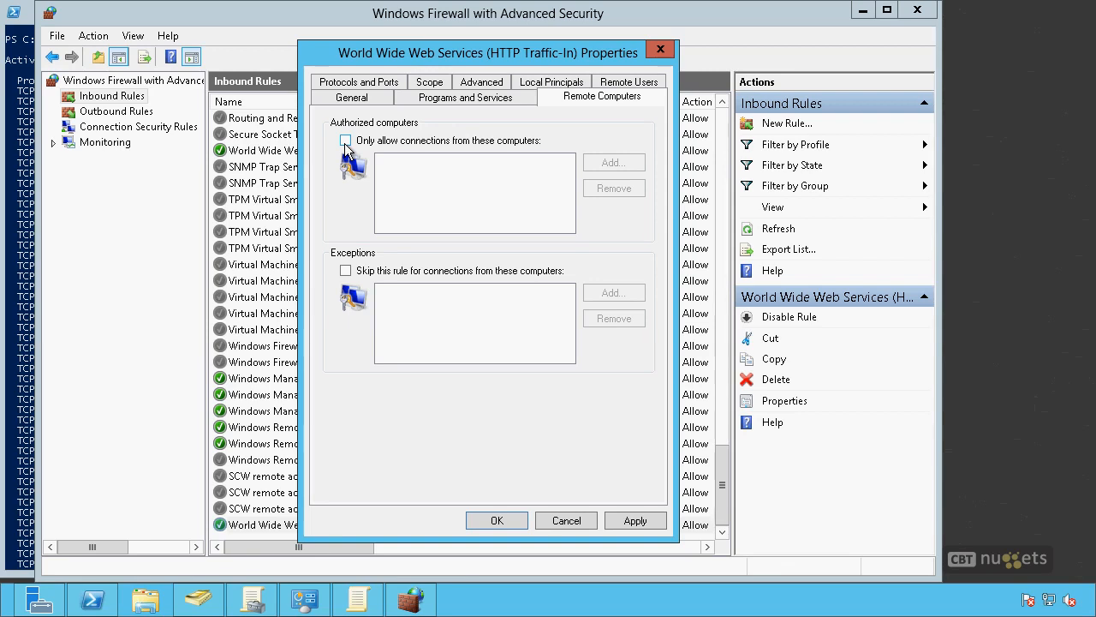
left_click(637, 83)
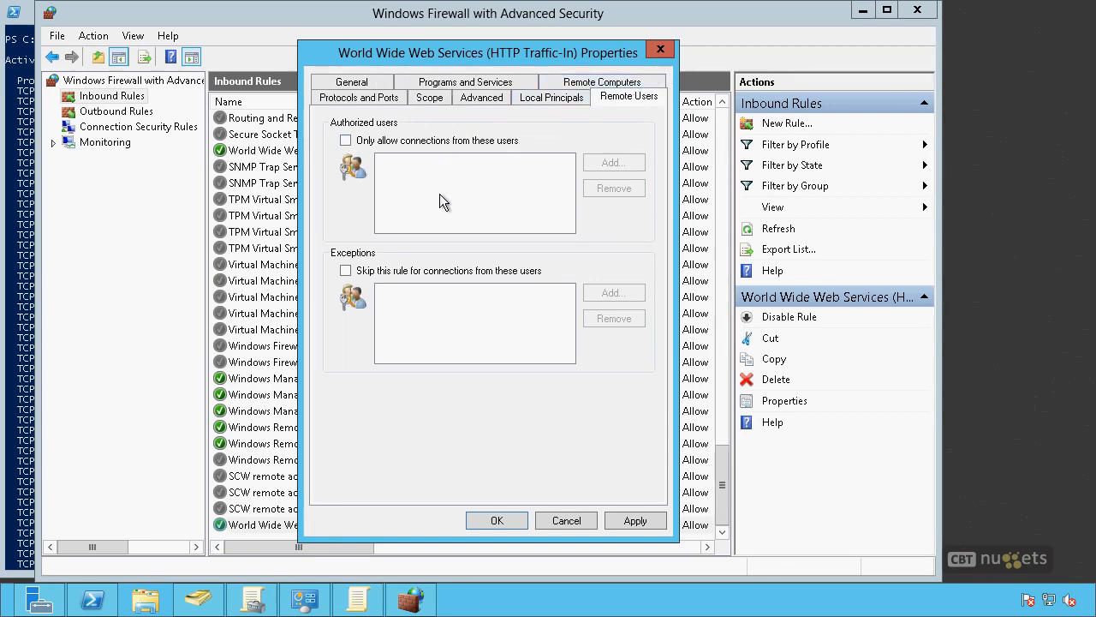
left_click(549, 99)
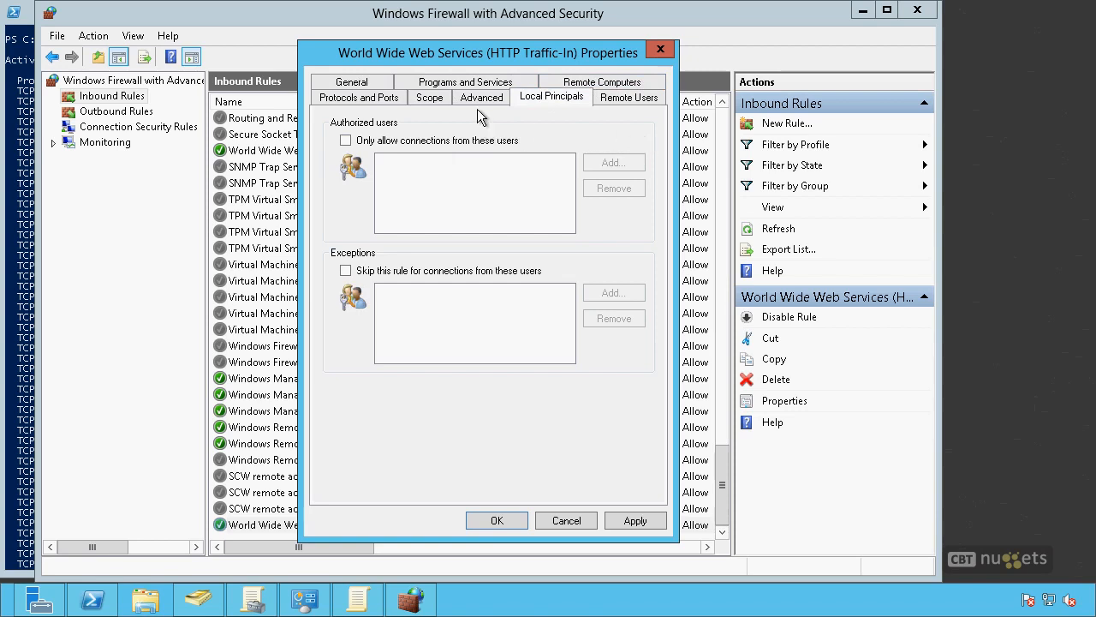
Step: Try to limit the rule's scope to specific local IP addresses, and return it to any IP address
left_click(399, 101)
left_click(429, 101)
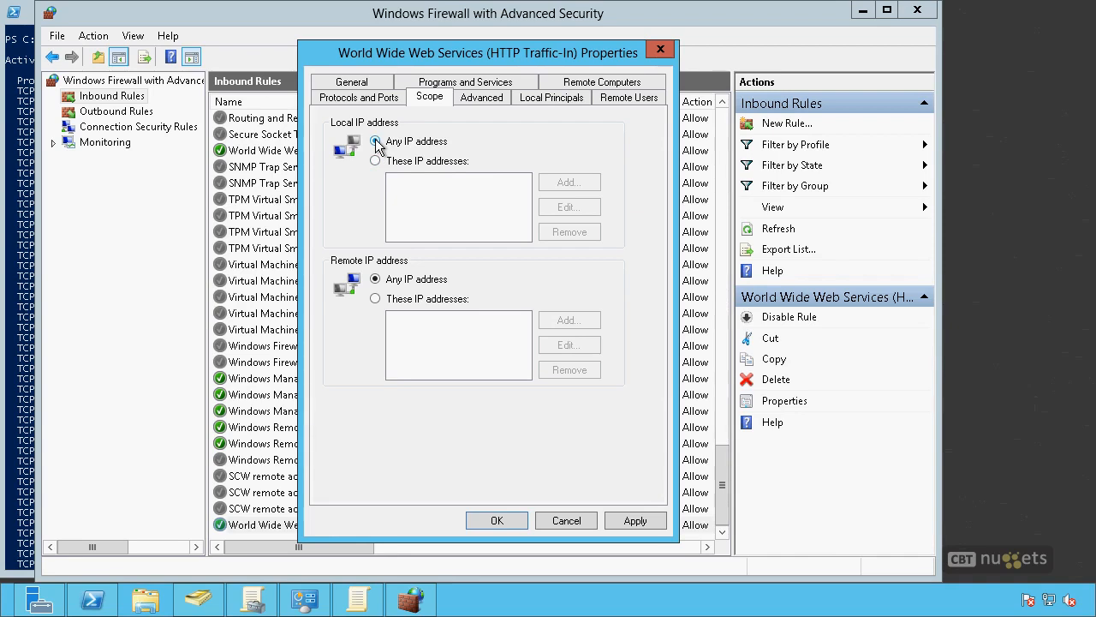
left_click(376, 162)
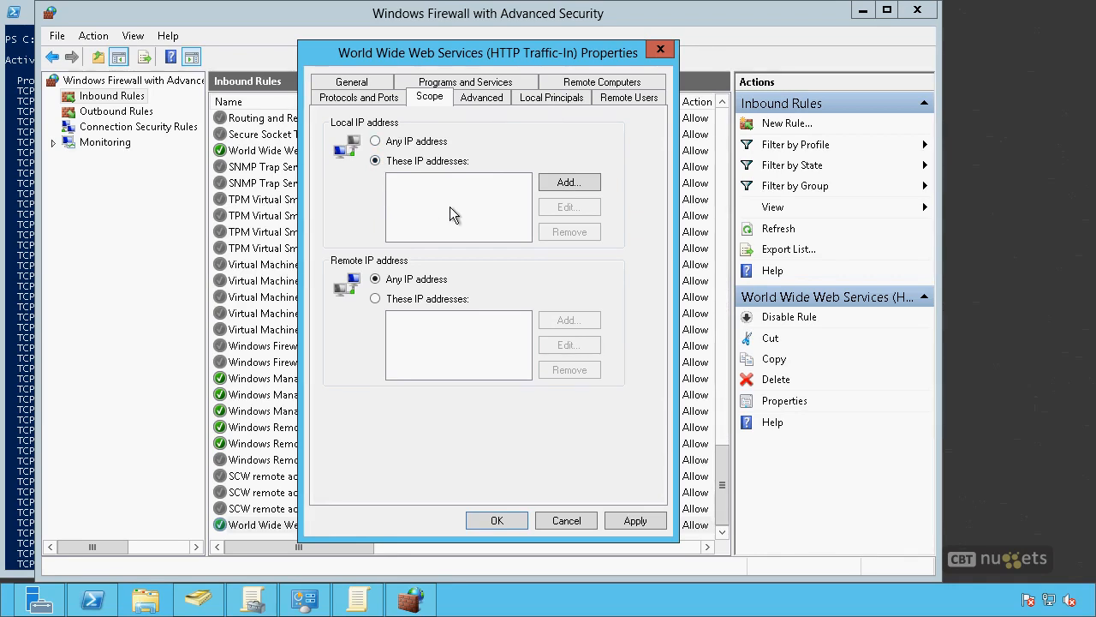
left_click(554, 183)
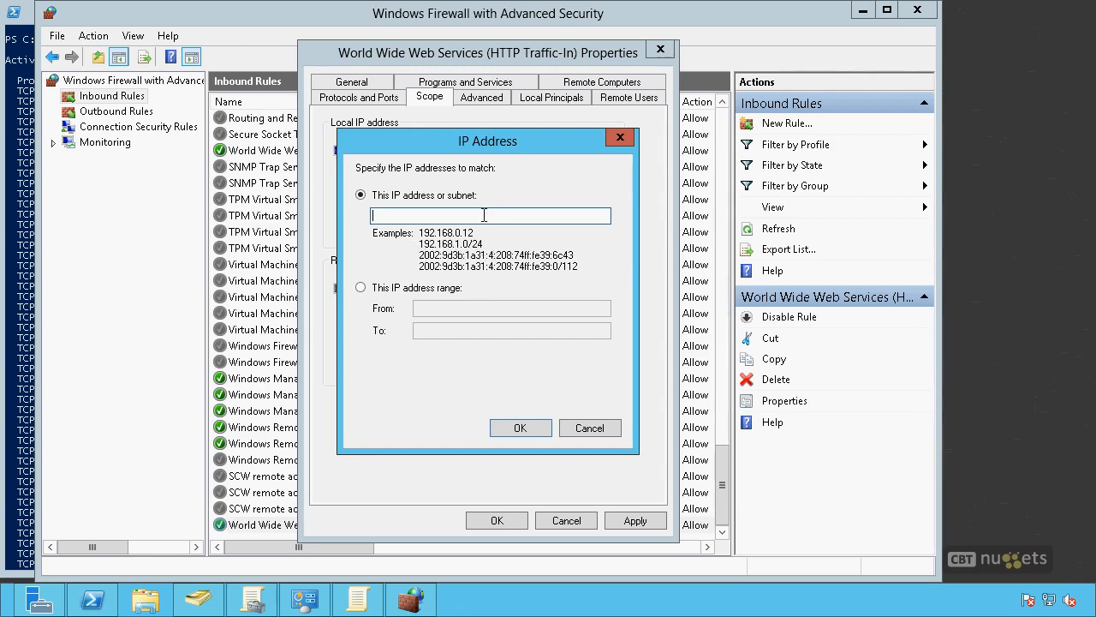
left_click(605, 427)
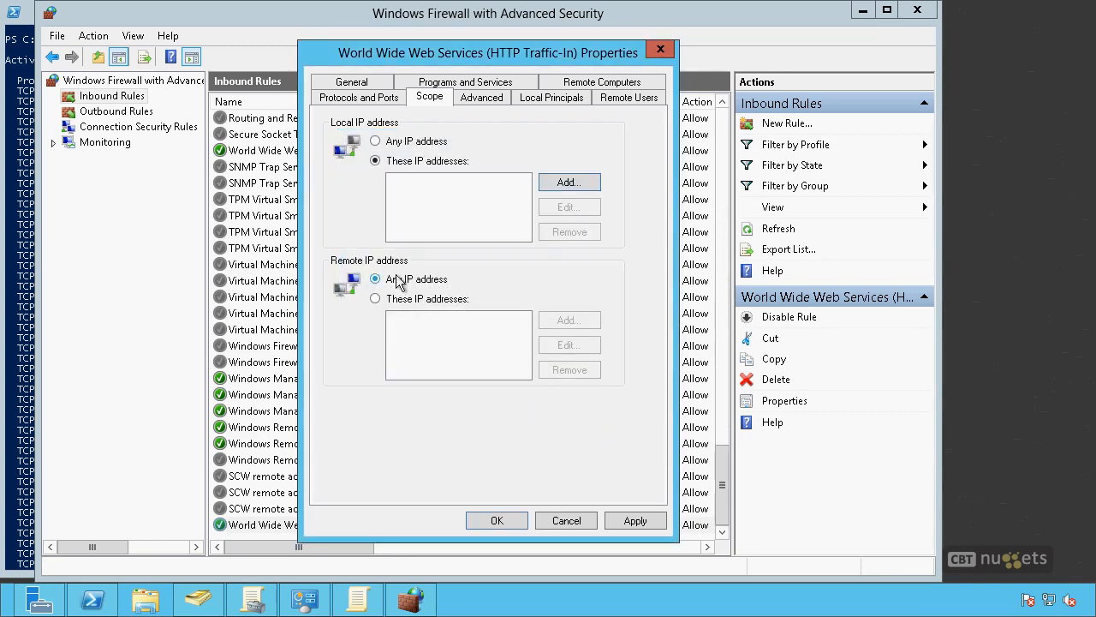
left_click(374, 100)
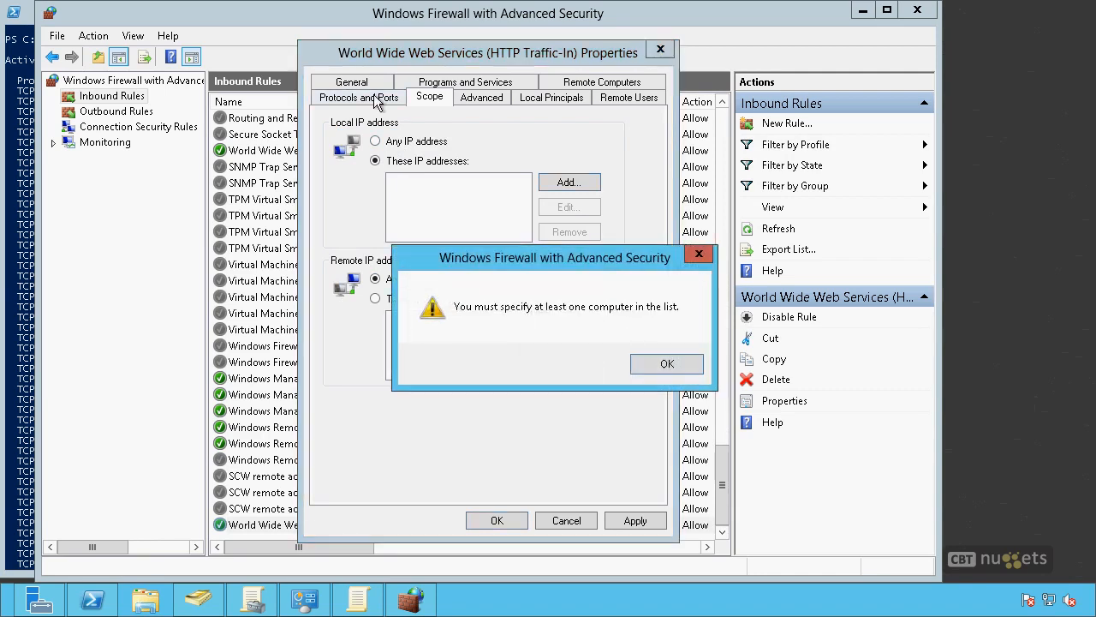
left_click(685, 366)
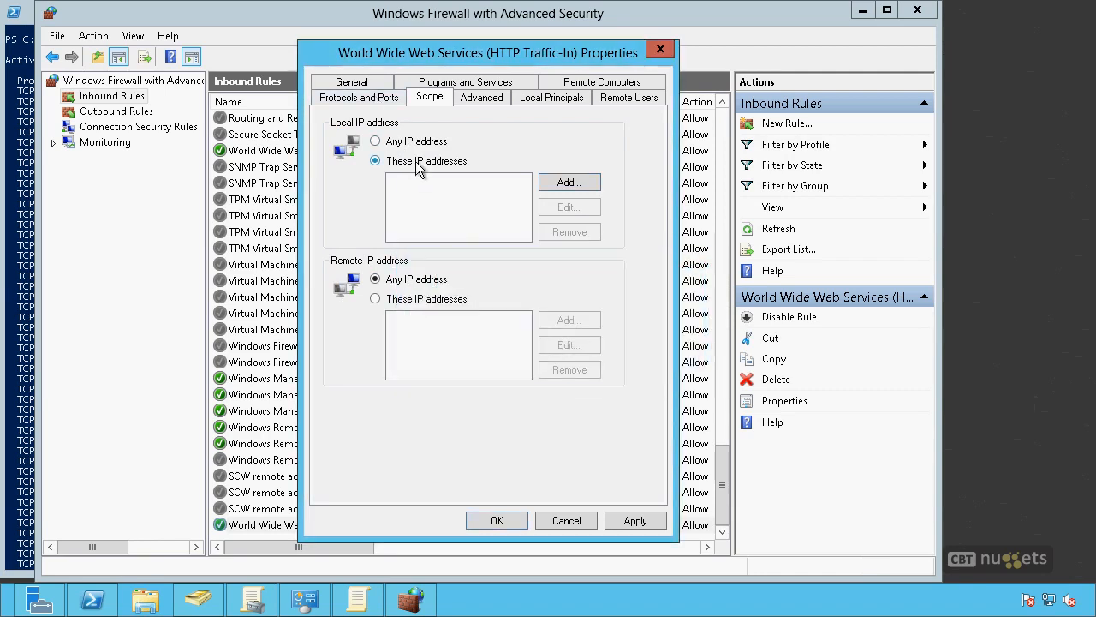
left_click(377, 142)
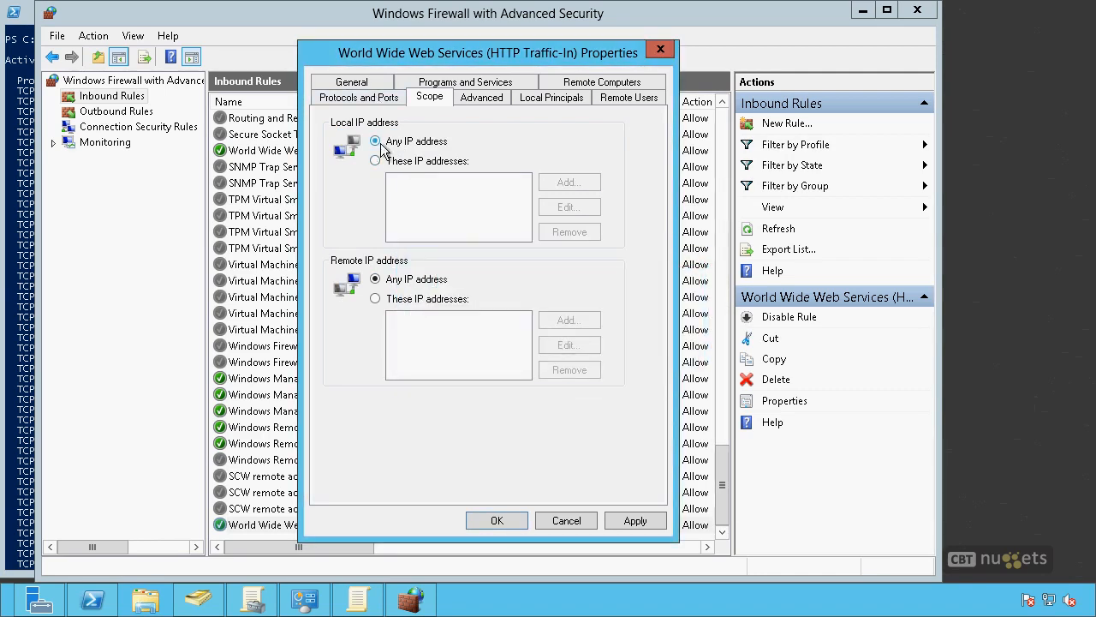
Step: Review the rule's protocol and port settings, and close its properties without saving
left_click(357, 99)
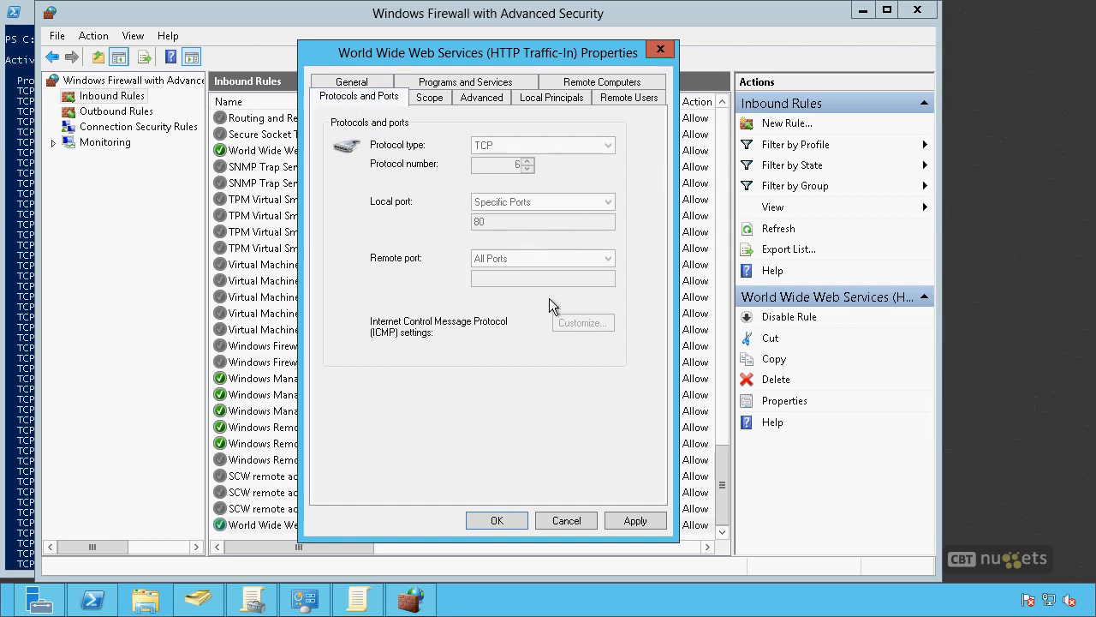
left_click(567, 522)
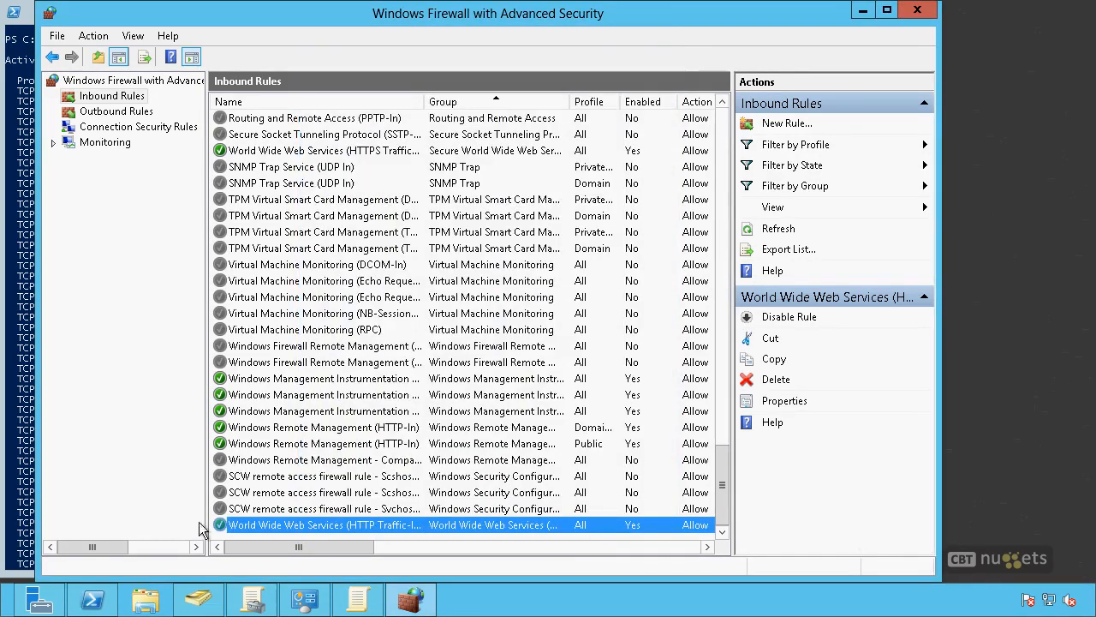
left_click(425, 523)
key("alt+Tab")
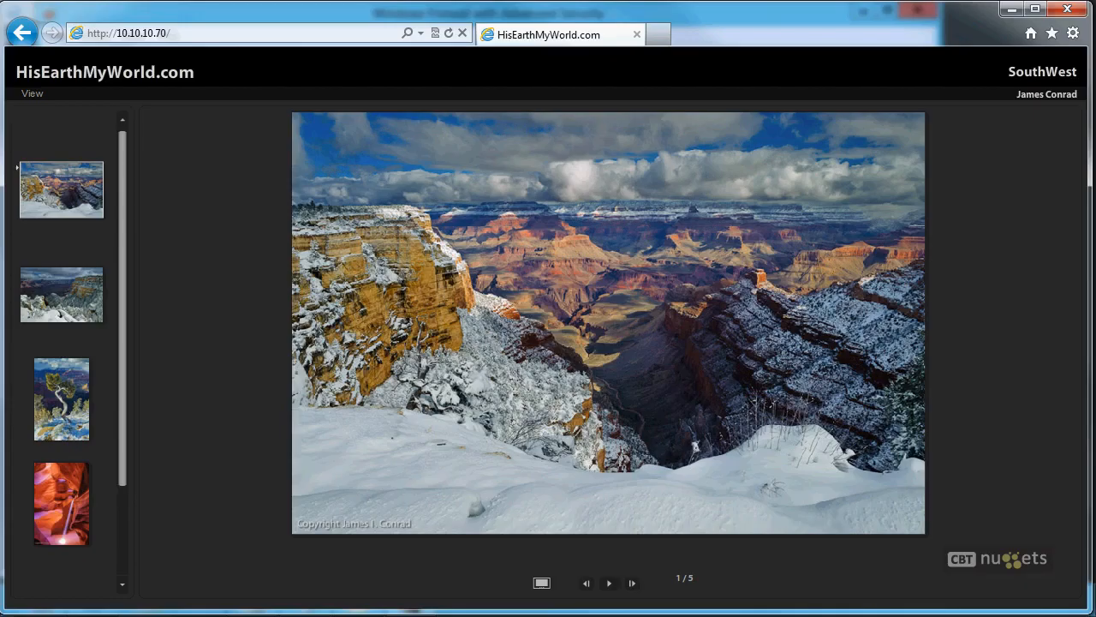
left_click(184, 33)
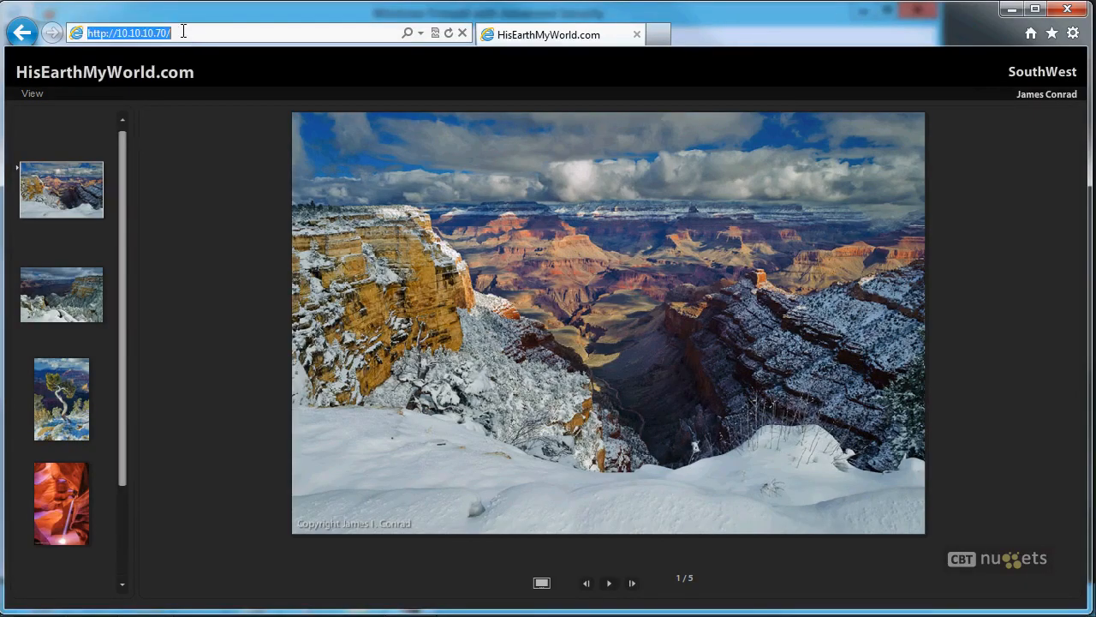
left_click(172, 147)
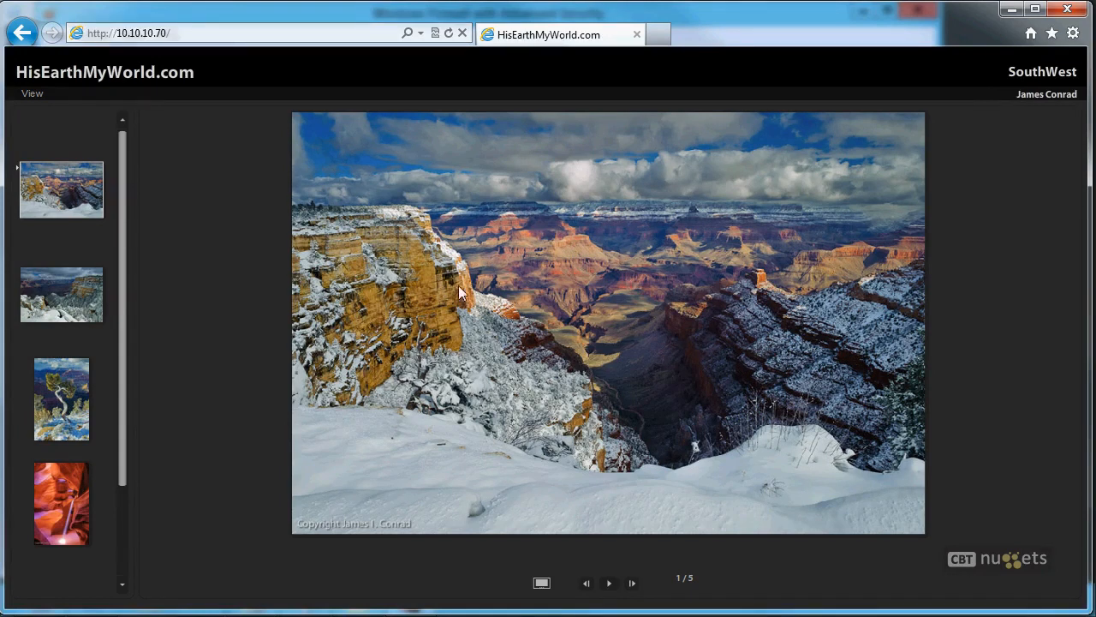
left_click(632, 584)
left_click(632, 584)
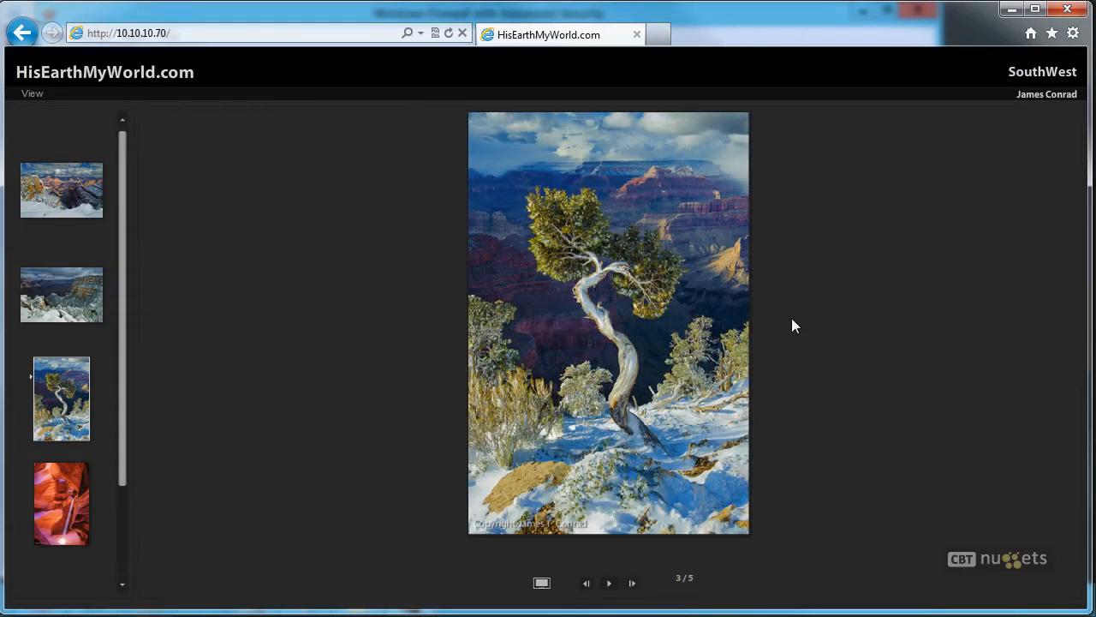
left_click(633, 583)
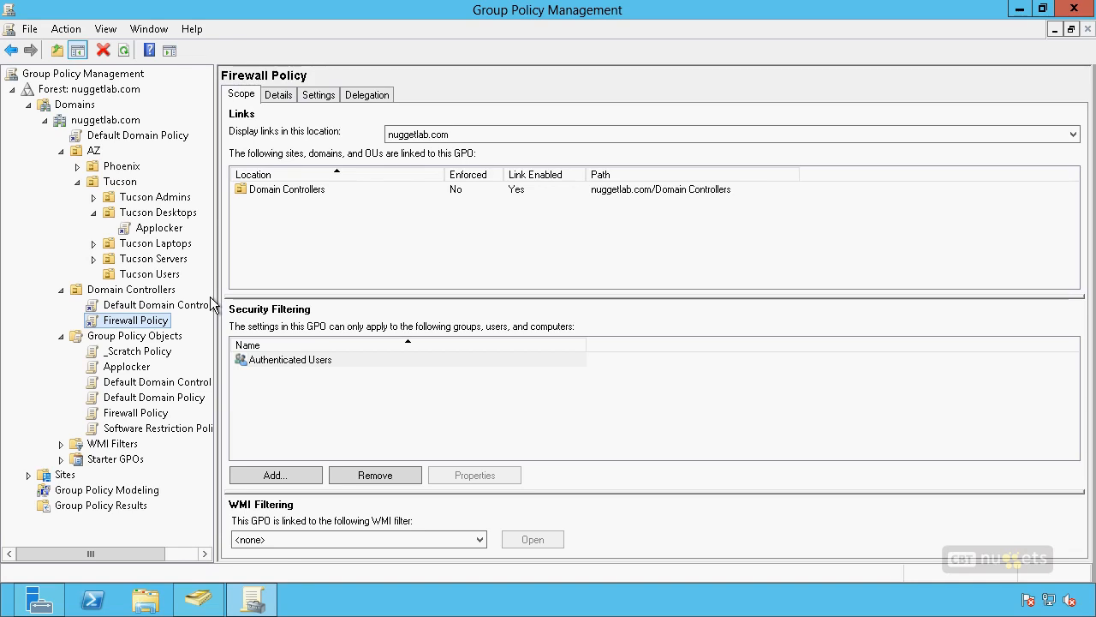
Step: In Group Policy Management, open the Firewall Policy linked to Domain Controllers for editing, maximizing the editor and widening its console tree
left_click(360, 328)
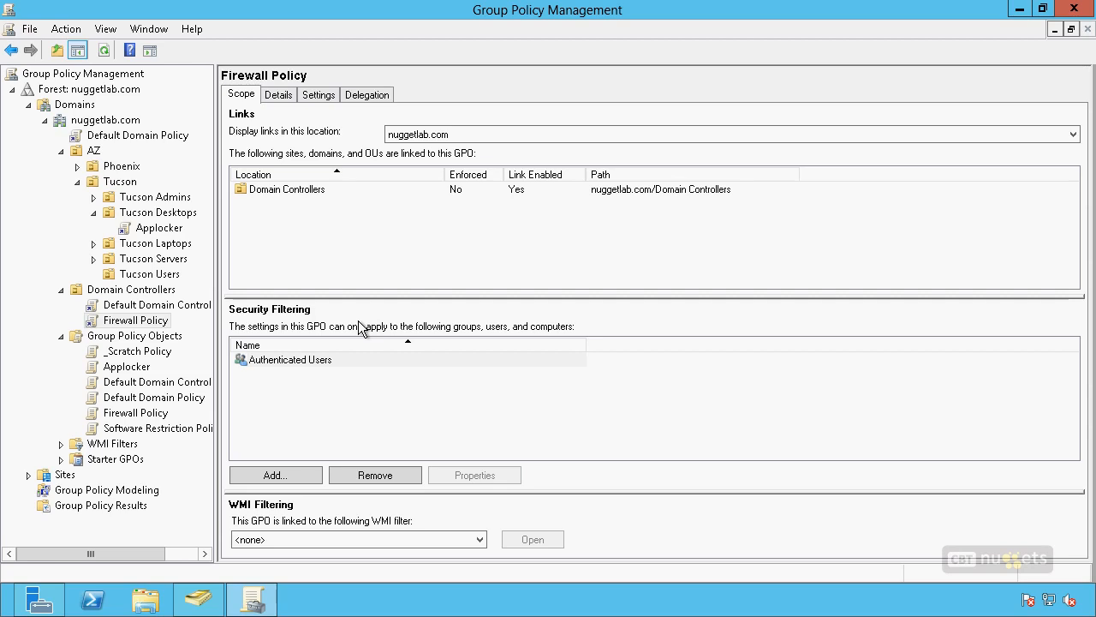
left_click(156, 324)
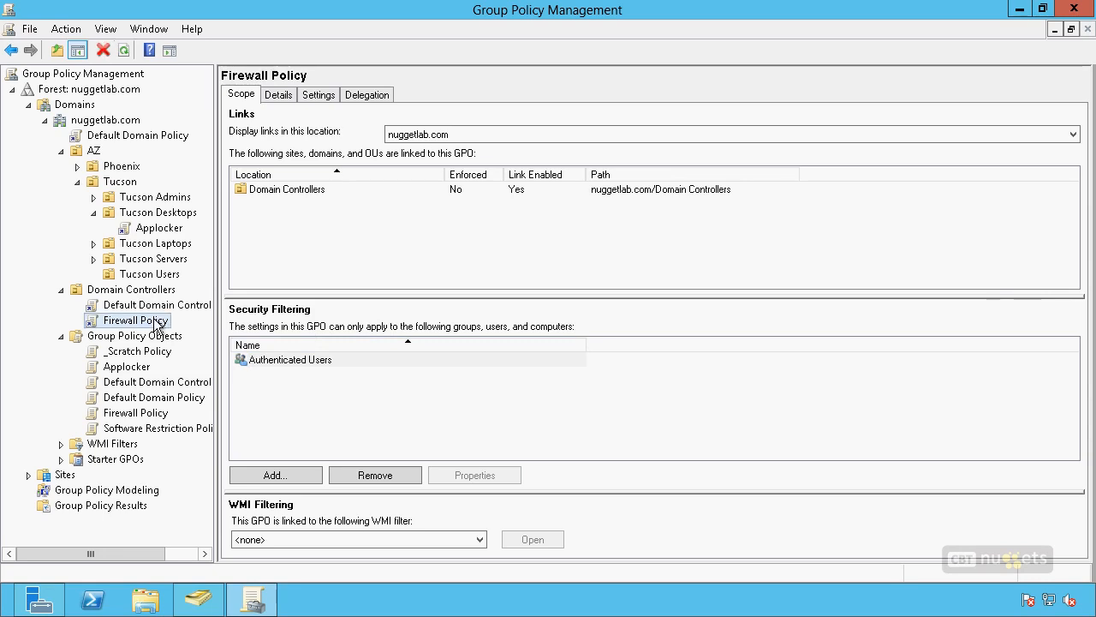
right_click(156, 322)
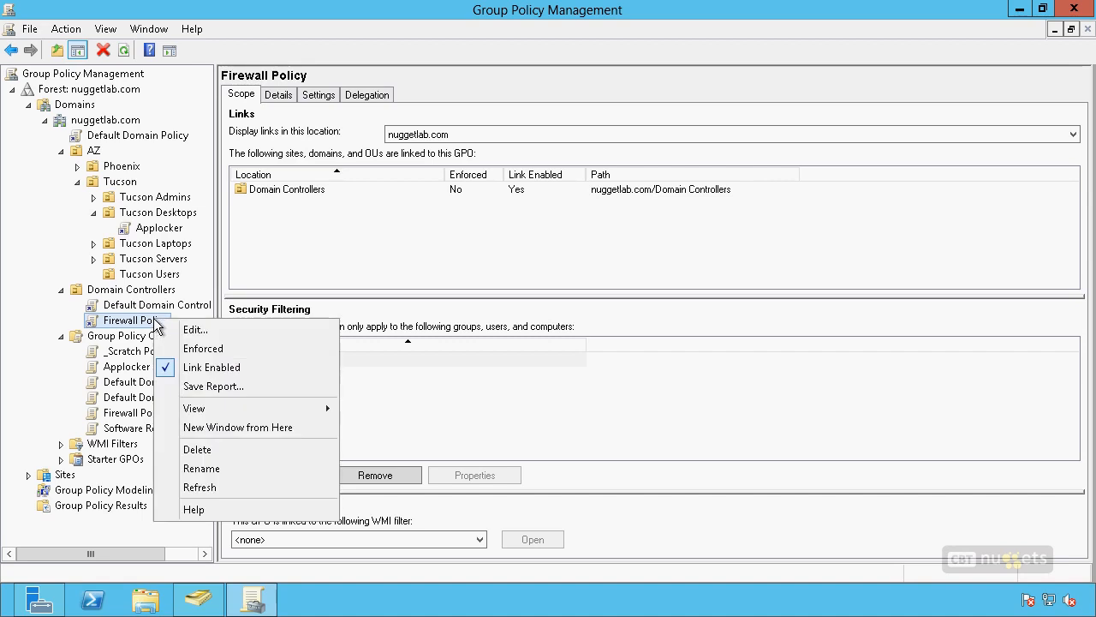
left_click(210, 333)
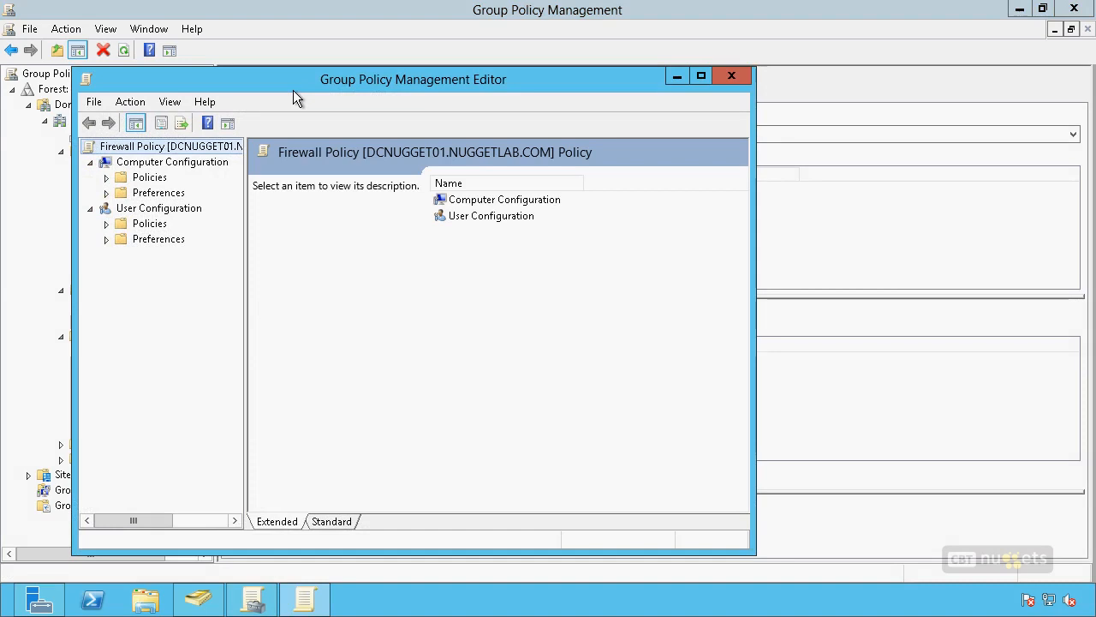
double_click(292, 89)
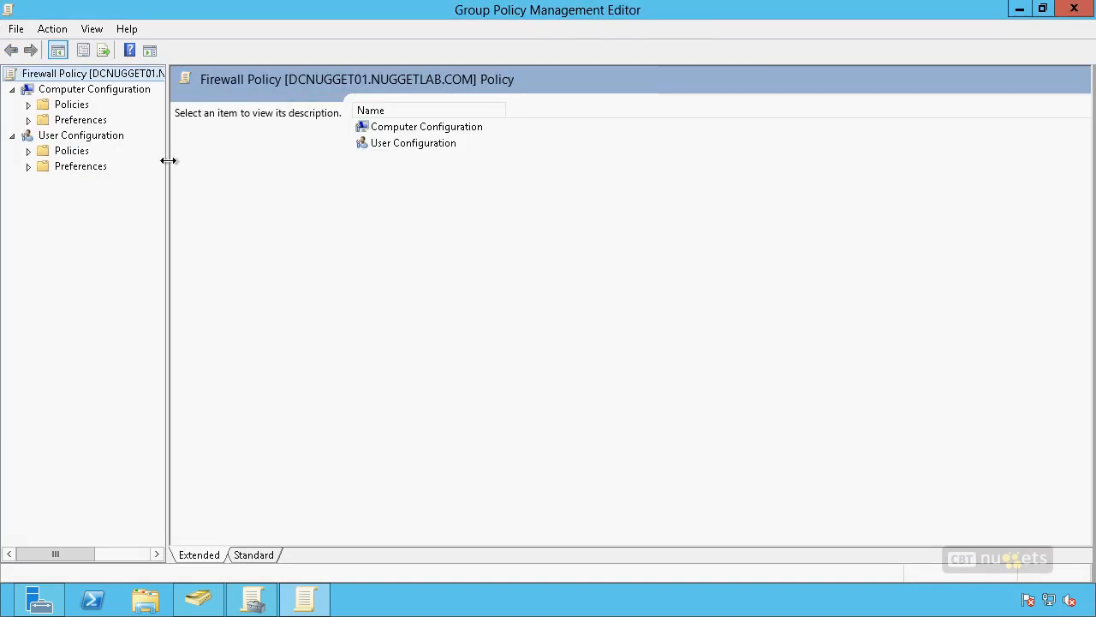
left_click_drag(168, 160, 283, 160)
Step: Open the Windows Firewall with Advanced Security node under the computer's Windows security settings in the policy
left_click(28, 104)
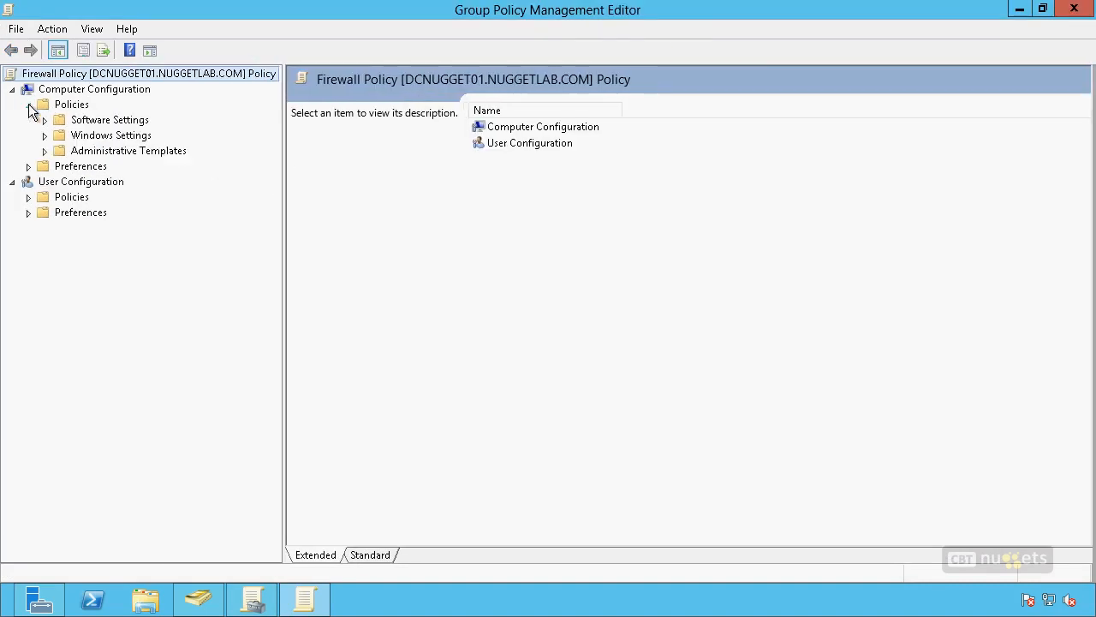
left_click(45, 136)
left_click(62, 182)
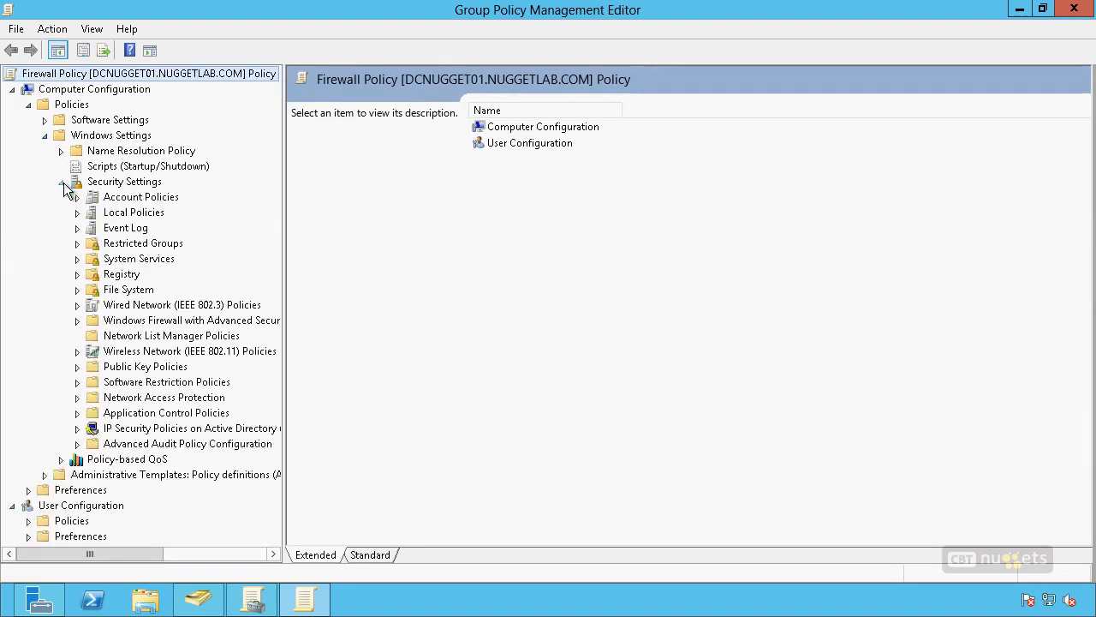
left_click(77, 322)
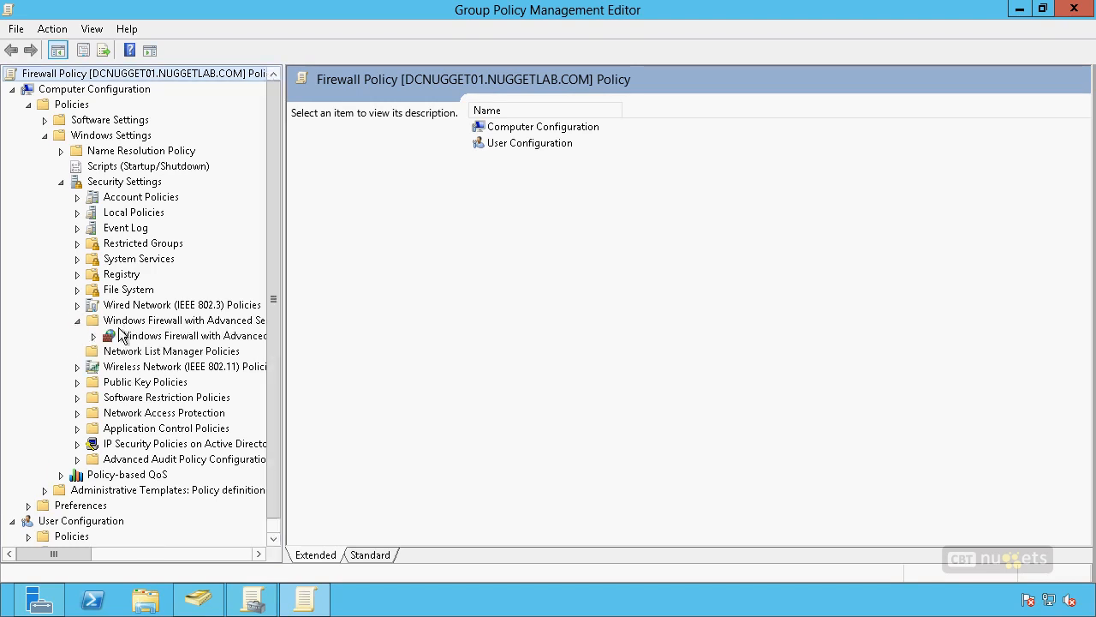
left_click(93, 336)
left_click(169, 340)
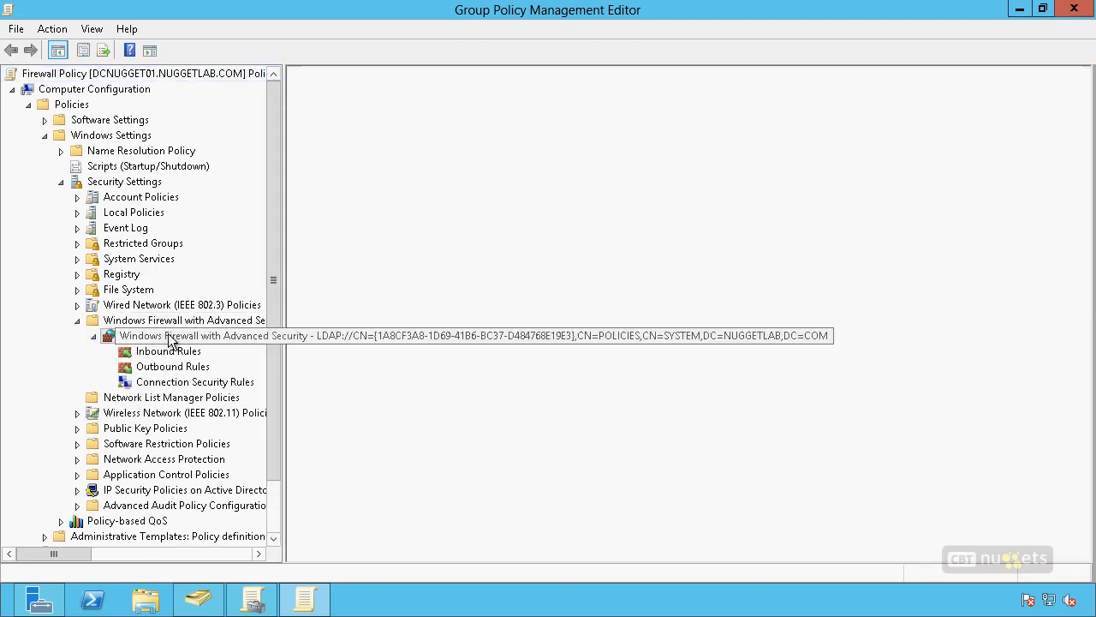
Step: Open the policy's firewall properties and compare the private, public and domain profile settings
right_click(229, 341)
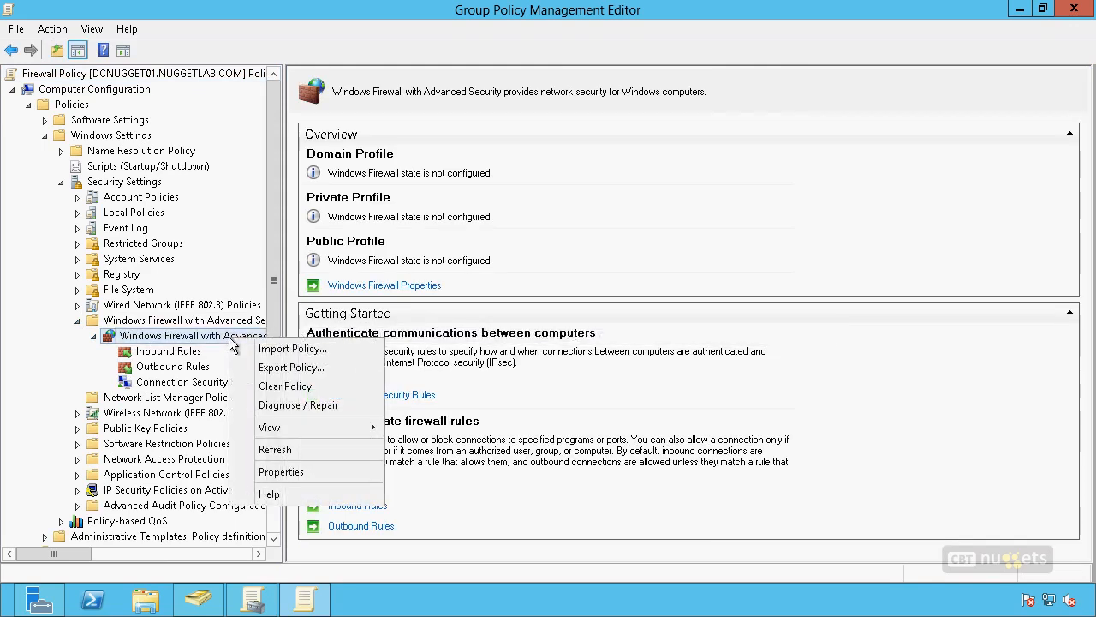
left_click(320, 472)
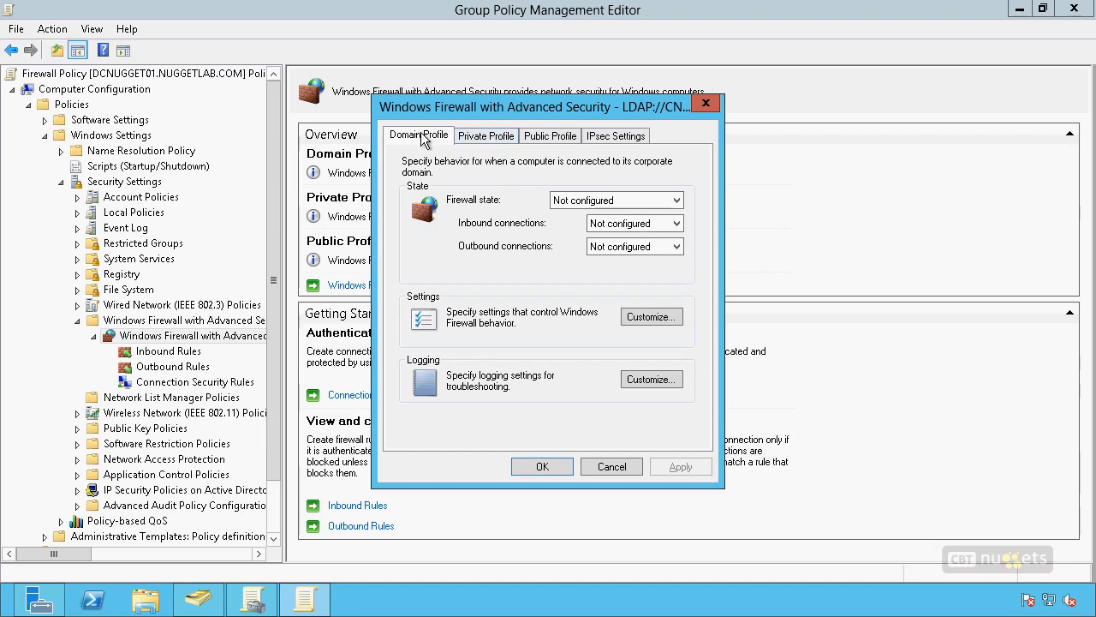
left_click(504, 138)
left_click(536, 138)
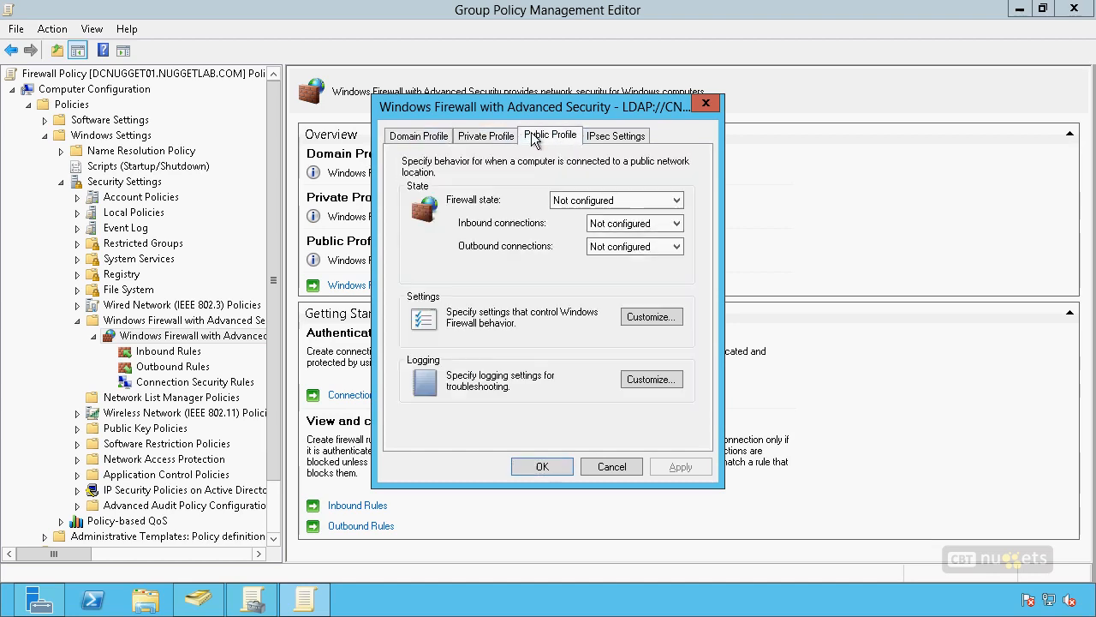
left_click(431, 139)
Step: Try the domain profile's firewall state as On (recommended), and look at its inbound connection options
left_click(617, 200)
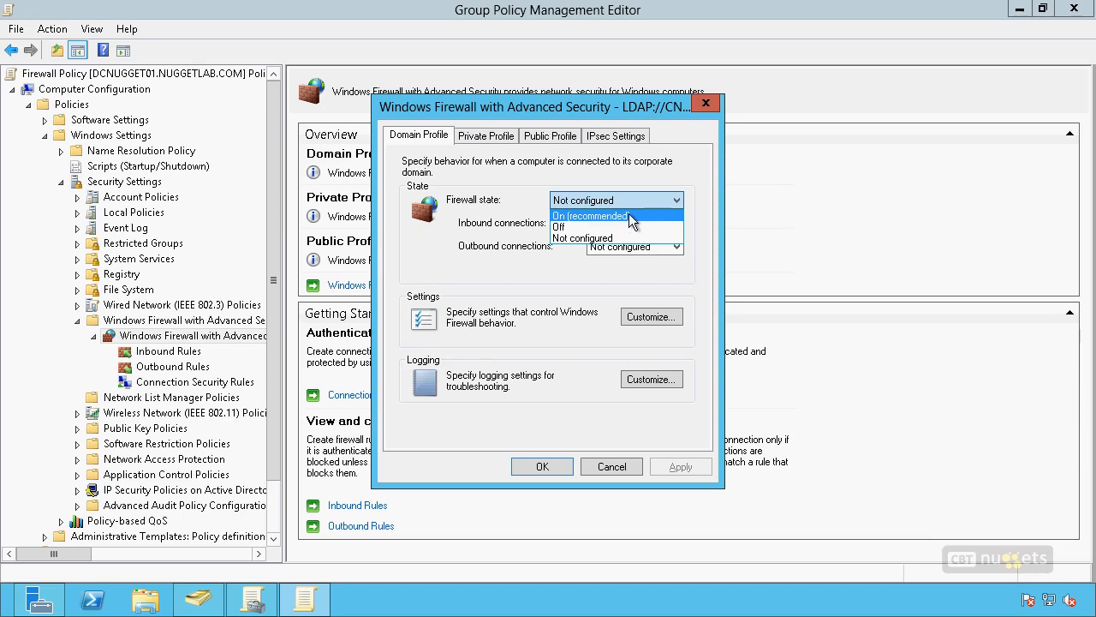
left_click(629, 215)
left_click(625, 228)
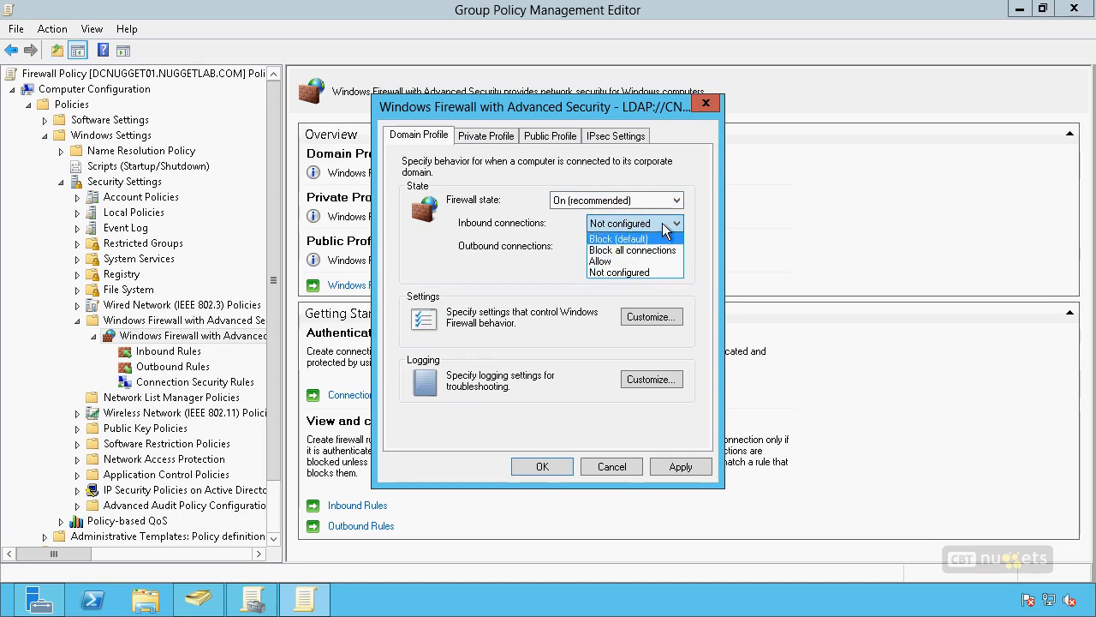
left_click(516, 310)
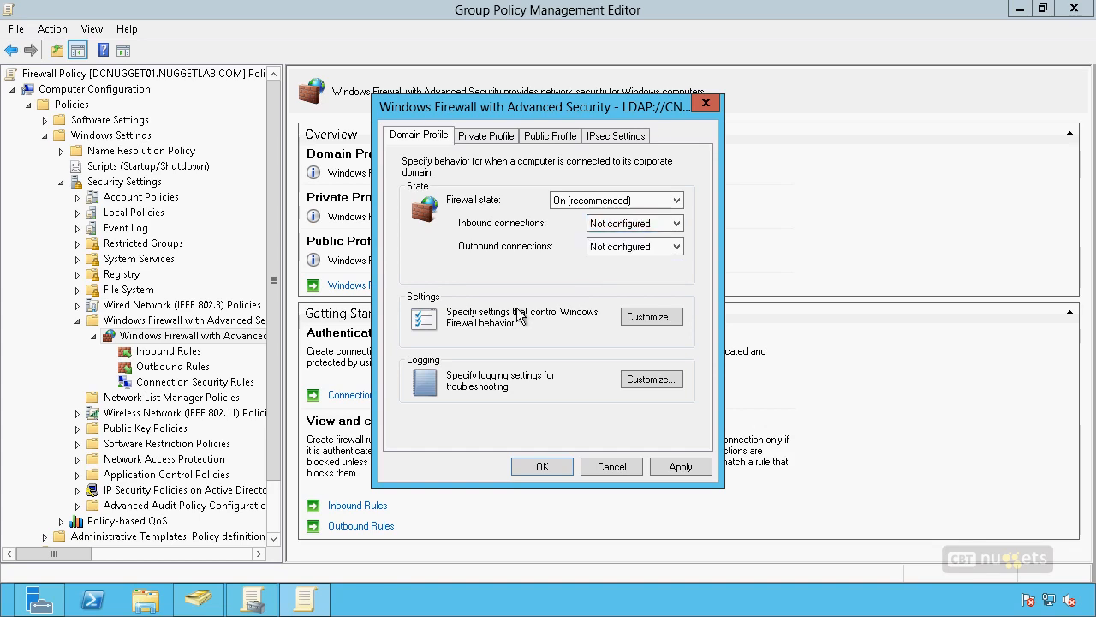
Step: Examine the domain profile's notification, unicast response and rule merging settings, and close the firewall properties without saving
left_click(668, 319)
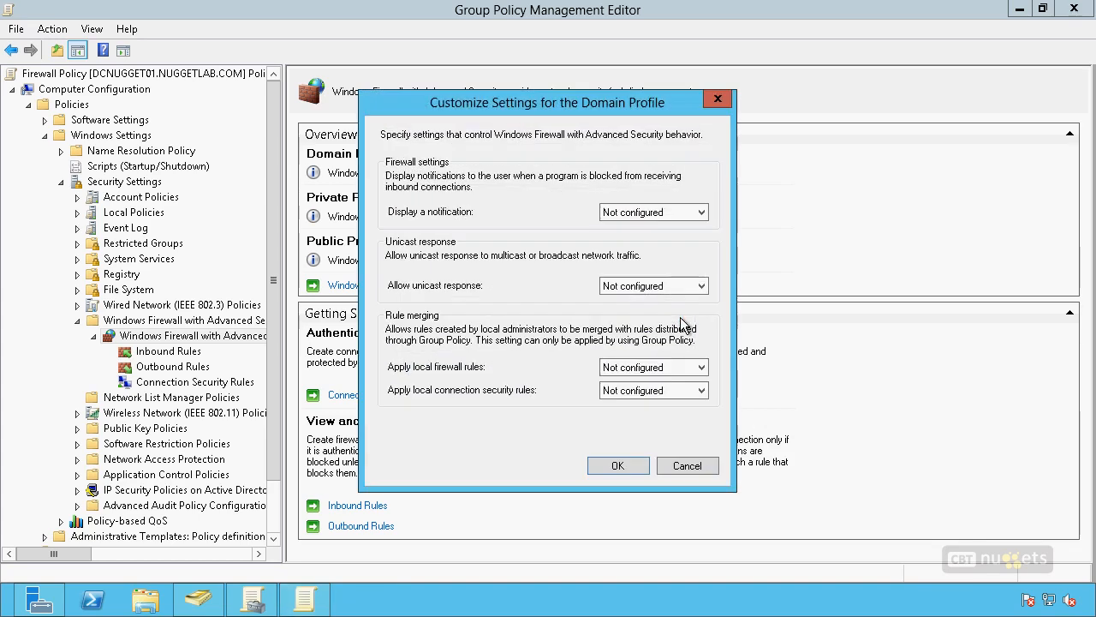
left_click(626, 219)
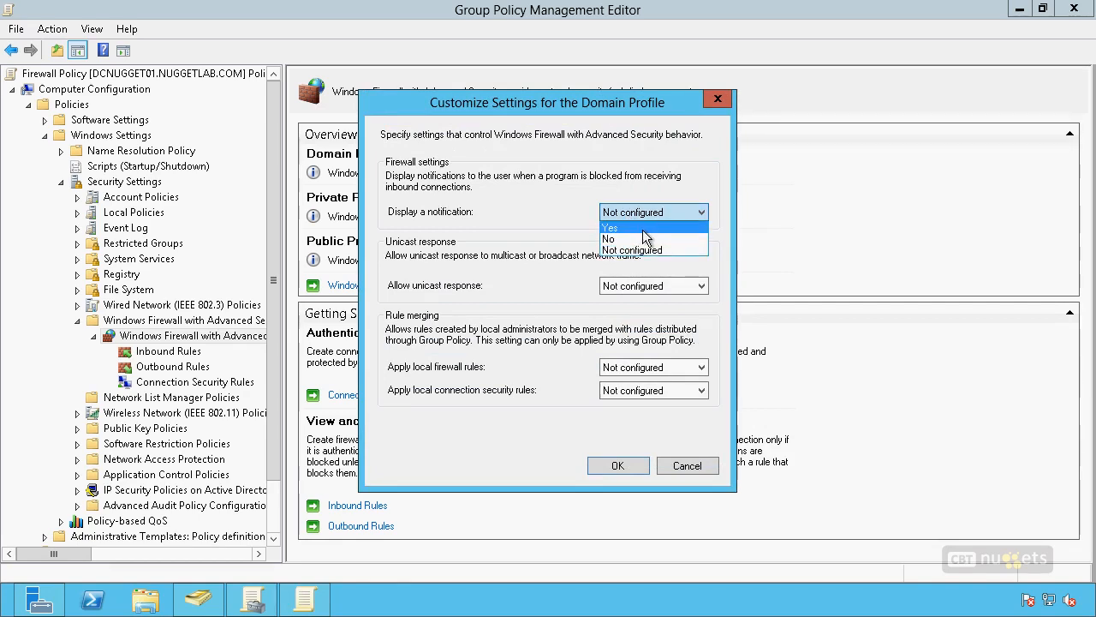
left_click(530, 185)
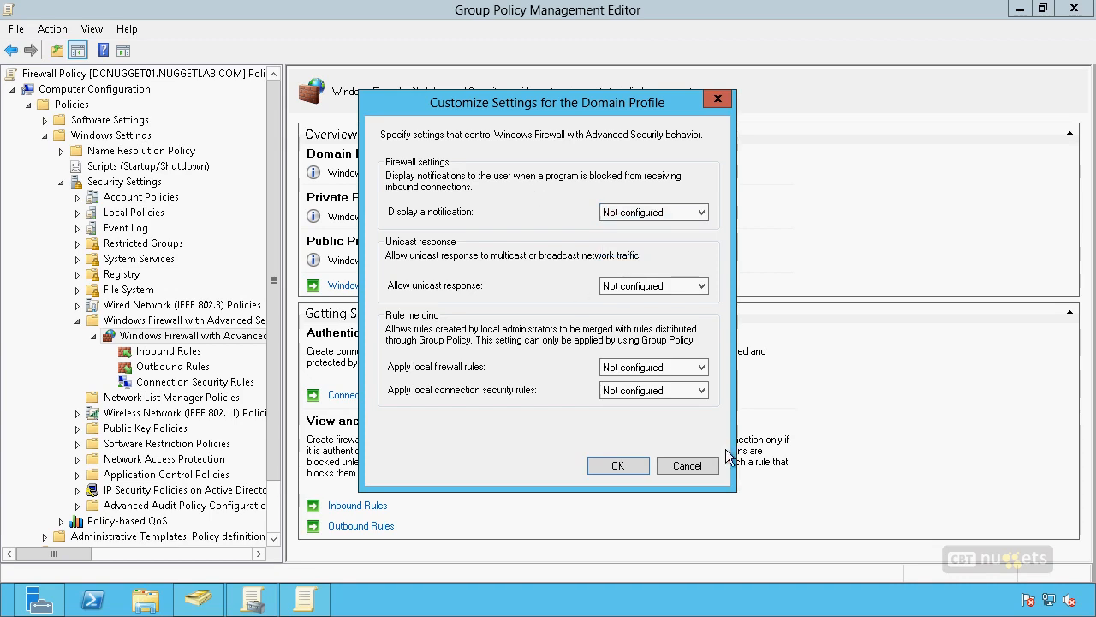
left_click(695, 466)
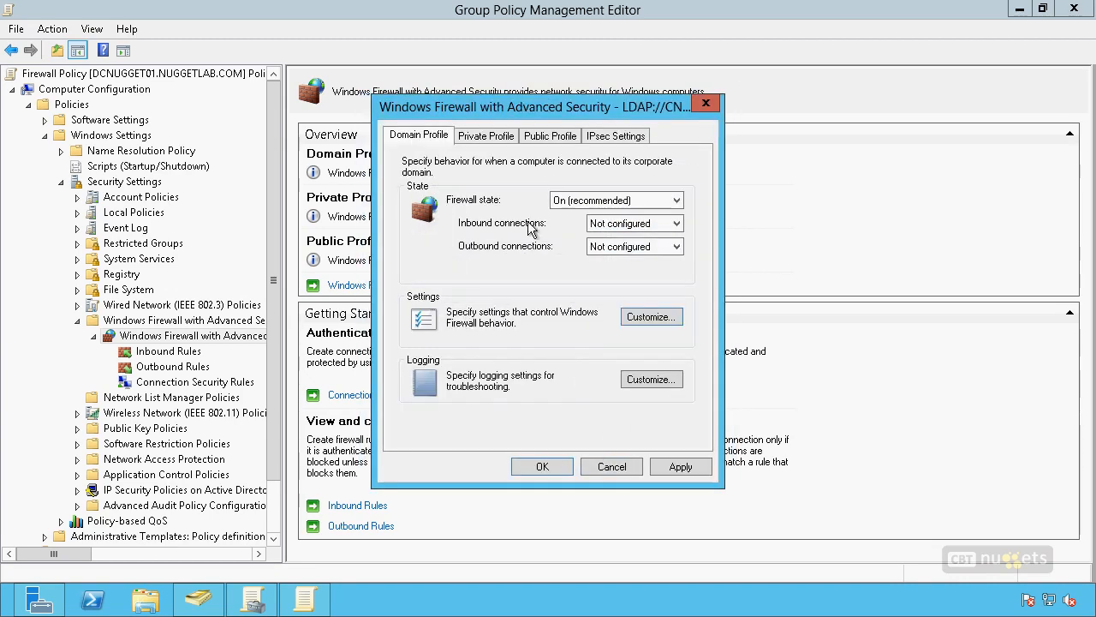
left_click(615, 466)
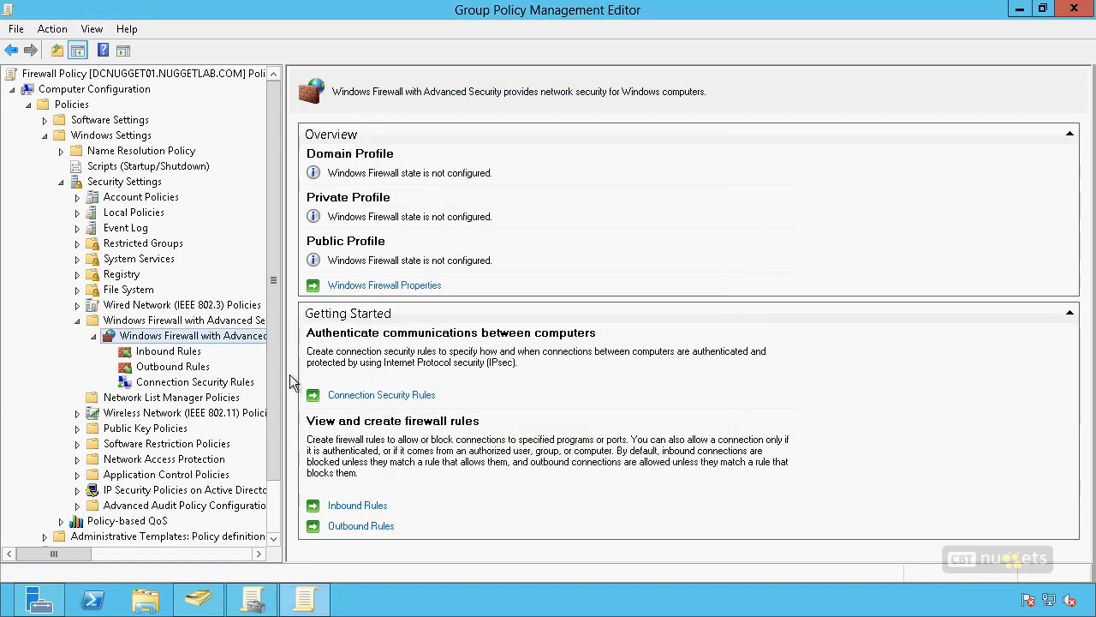
Step: Start a new inbound rule under the Firewall Policy's Windows Firewall with Advanced Security node
left_click(171, 354)
right_click(362, 229)
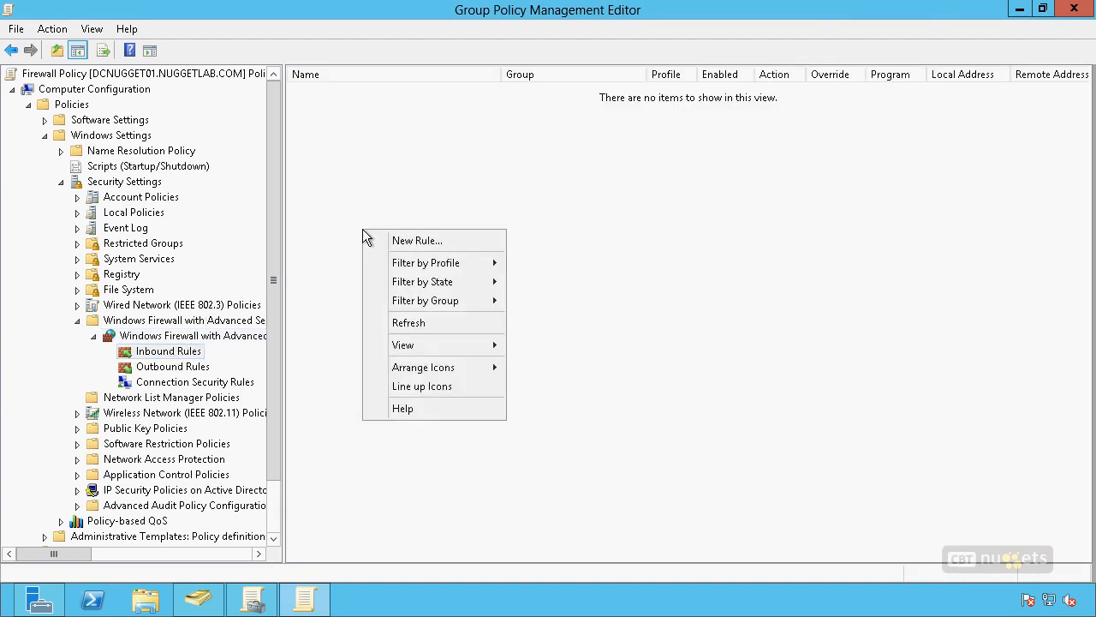
left_click(412, 241)
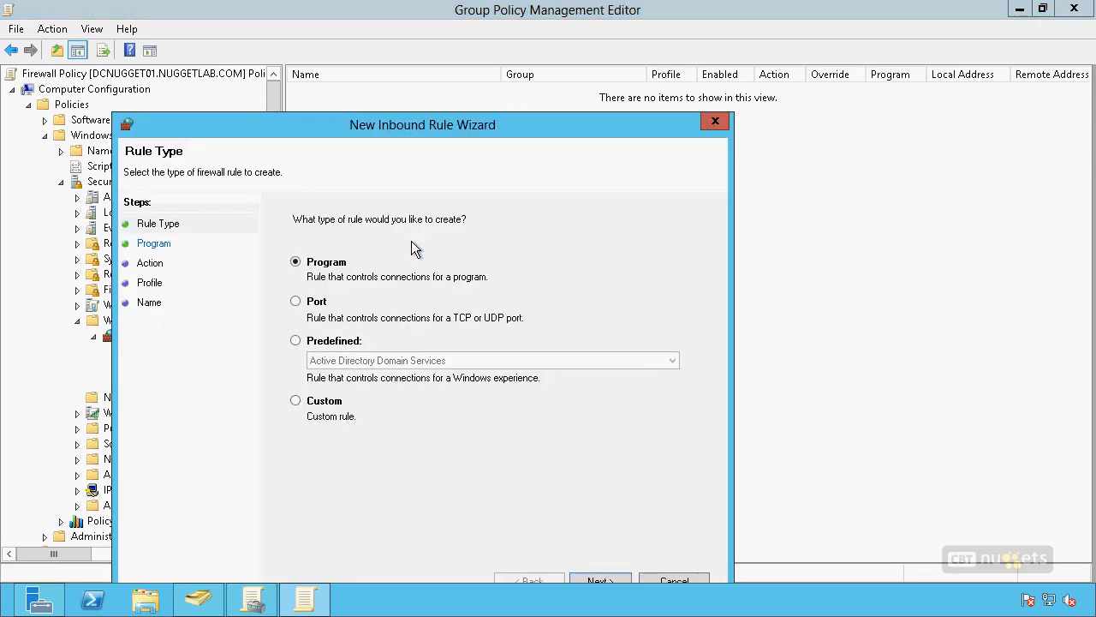
left_click_drag(538, 120, 629, 33)
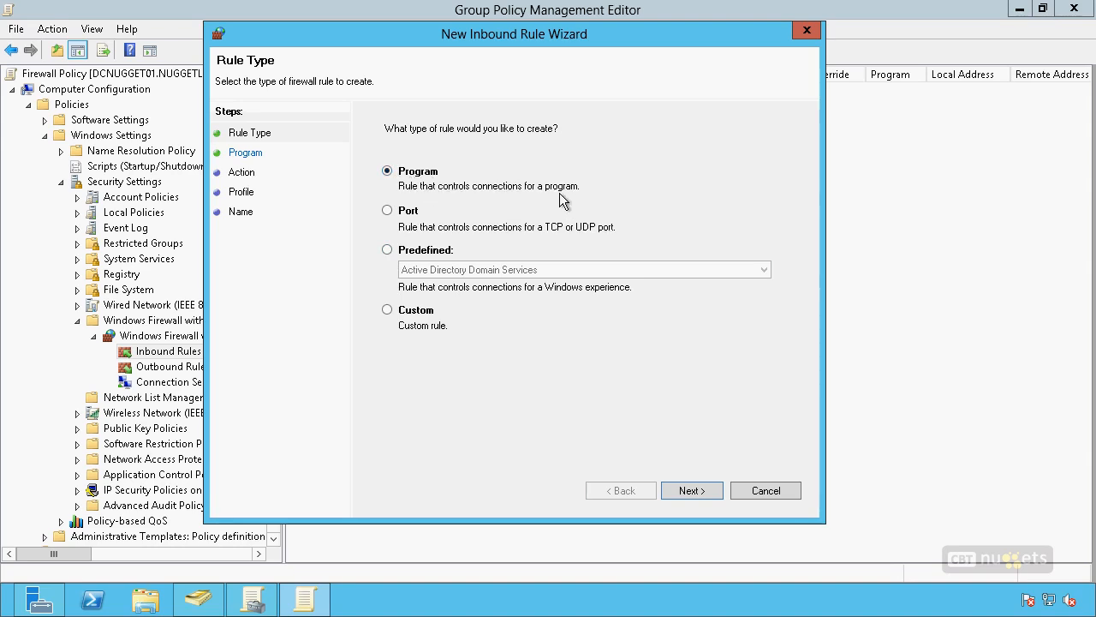
Step: Compare the Port and Predefined rule types, and look through the list of predefined services
left_click(388, 211)
left_click(387, 249)
left_click(634, 272)
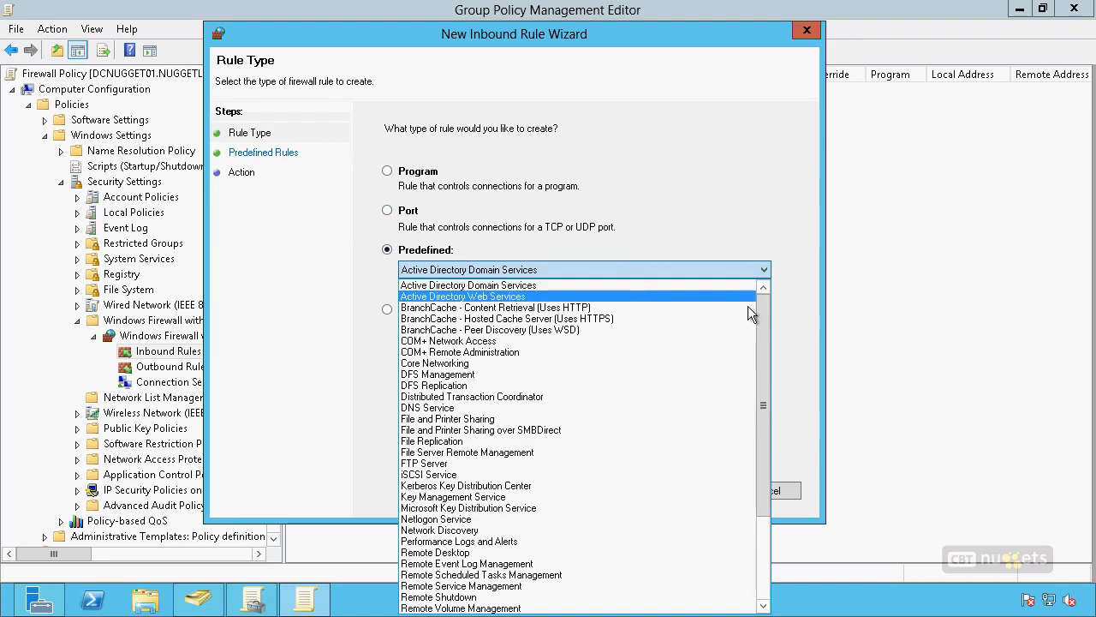
scroll(758, 321, "down", 7)
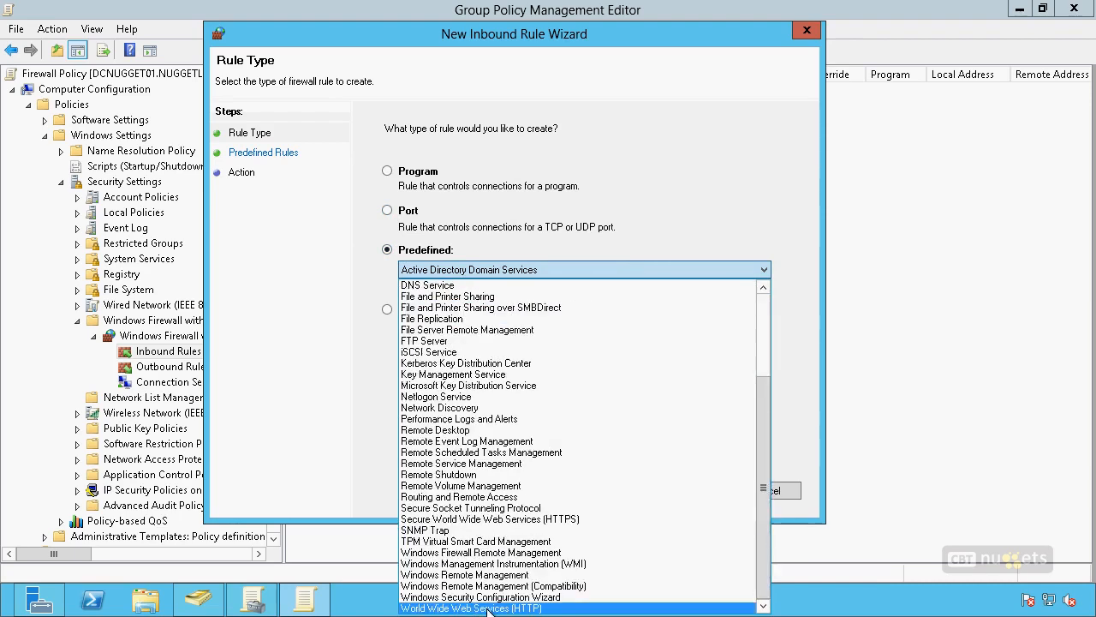
left_click(381, 421)
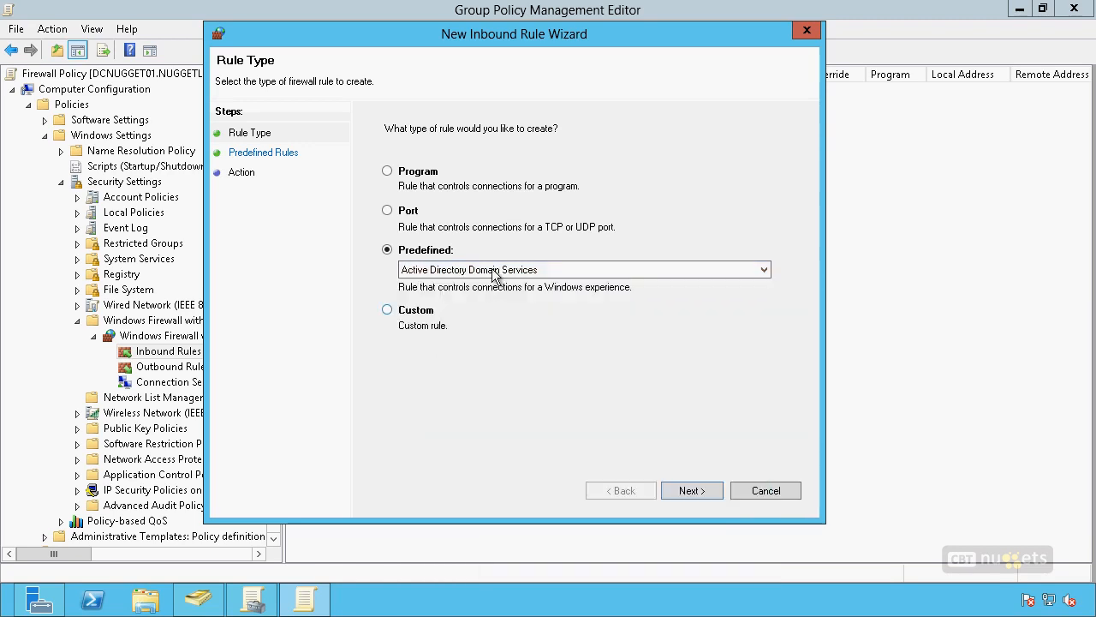
Step: Make the new inbound rule a Custom rule that applies to all programs
left_click(387, 310)
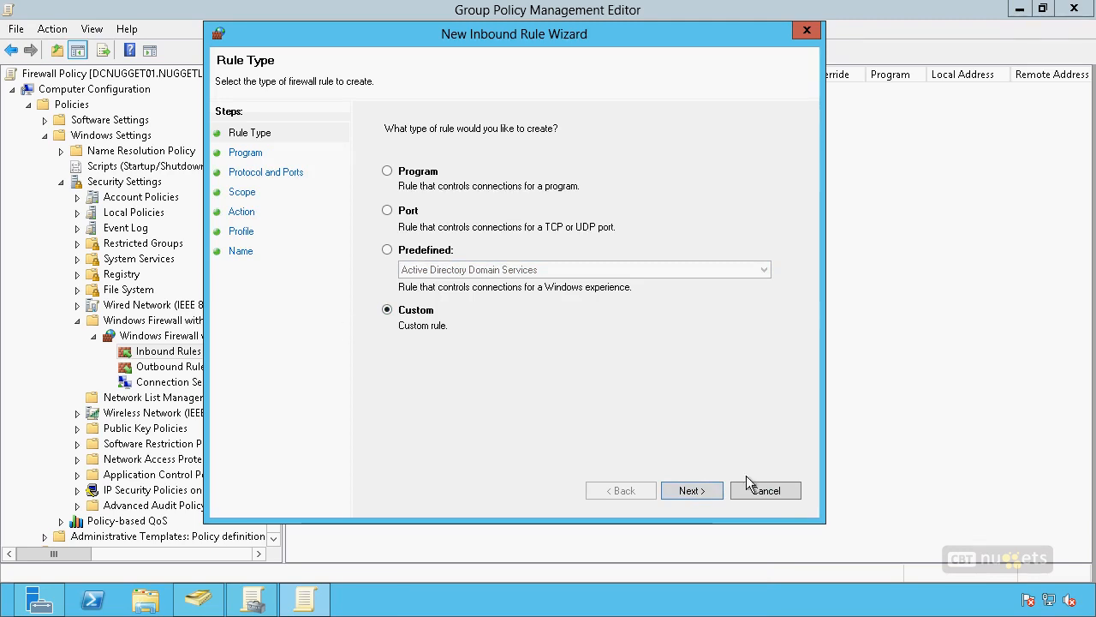
left_click(692, 494)
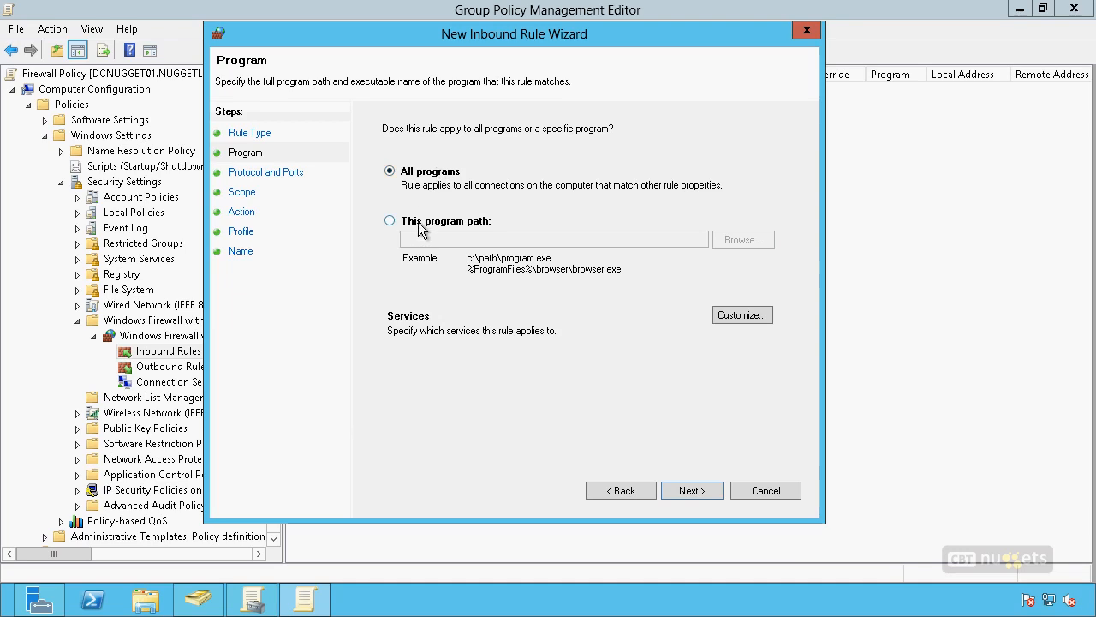
left_click(691, 490)
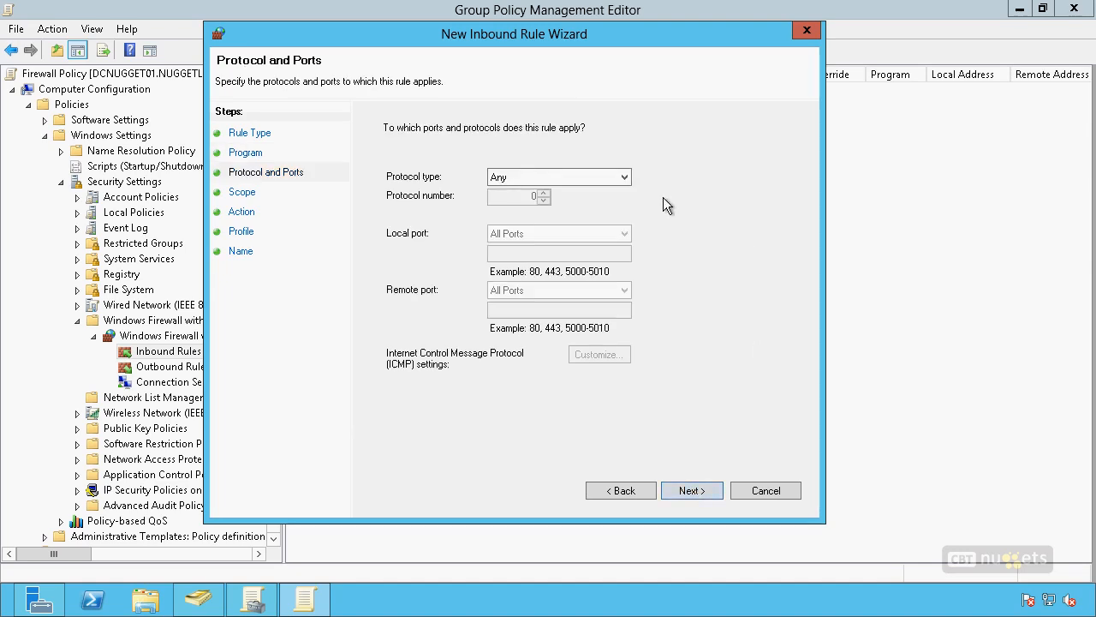
Step: Set the rule's protocol type to TCP and its local port to the specific port 80, keeping all remote ports
left_click(579, 178)
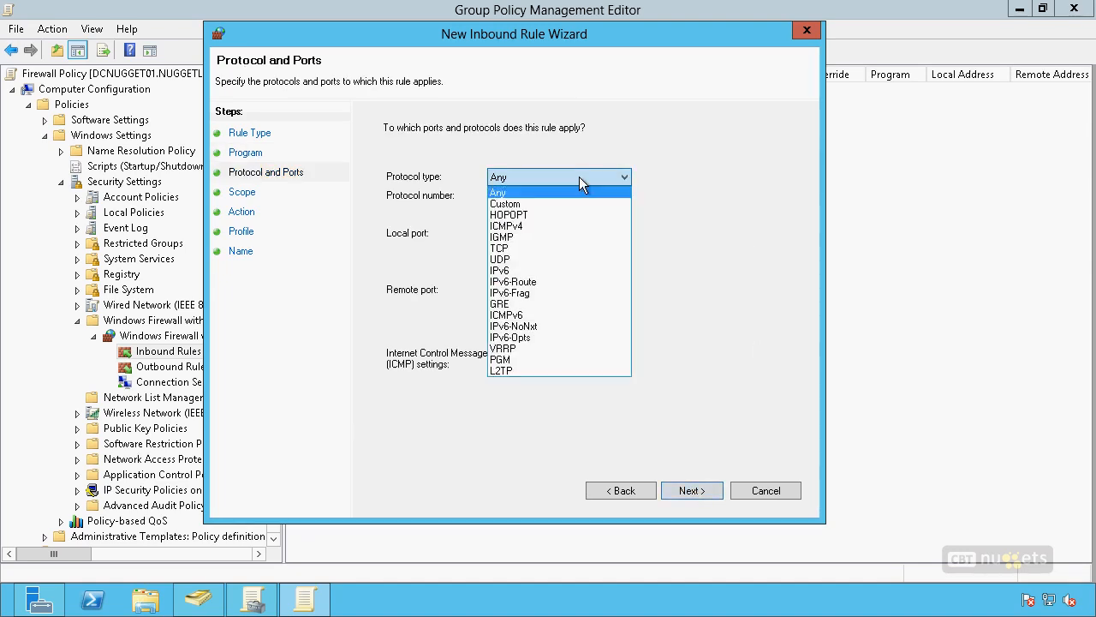
left_click(514, 248)
left_click(526, 231)
left_click(531, 259)
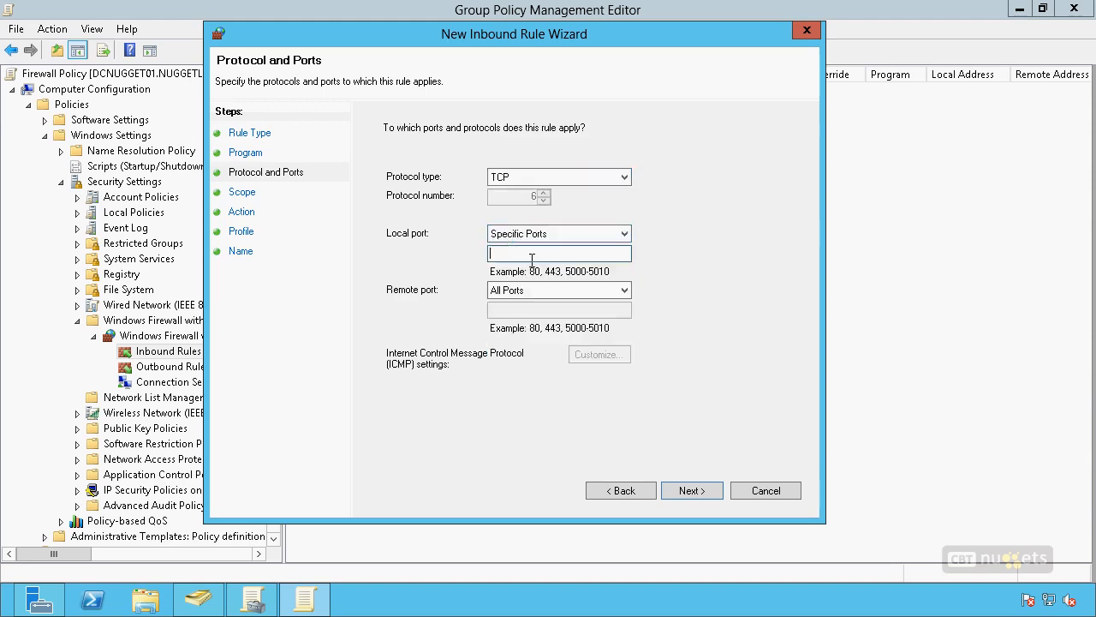
left_click(543, 238)
left_click(544, 236)
type("80")
left_click(678, 489)
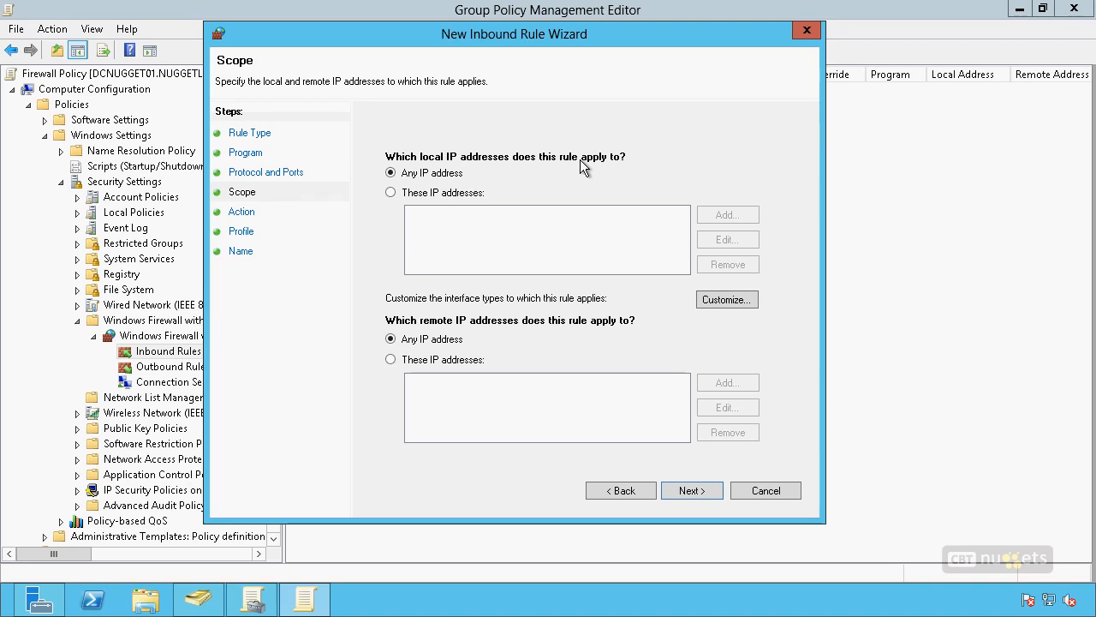
Step: Keep any local IP address for the rule's scope, and limit the remote IP addresses to 10.10.10.100
left_click(391, 192)
left_click(390, 173)
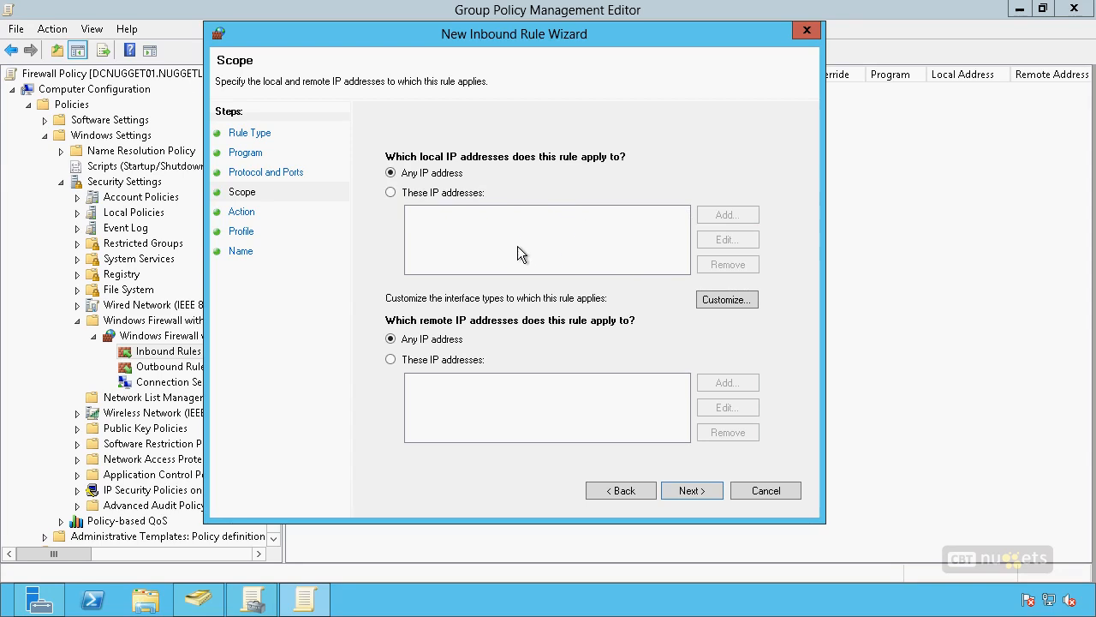
left_click(390, 359)
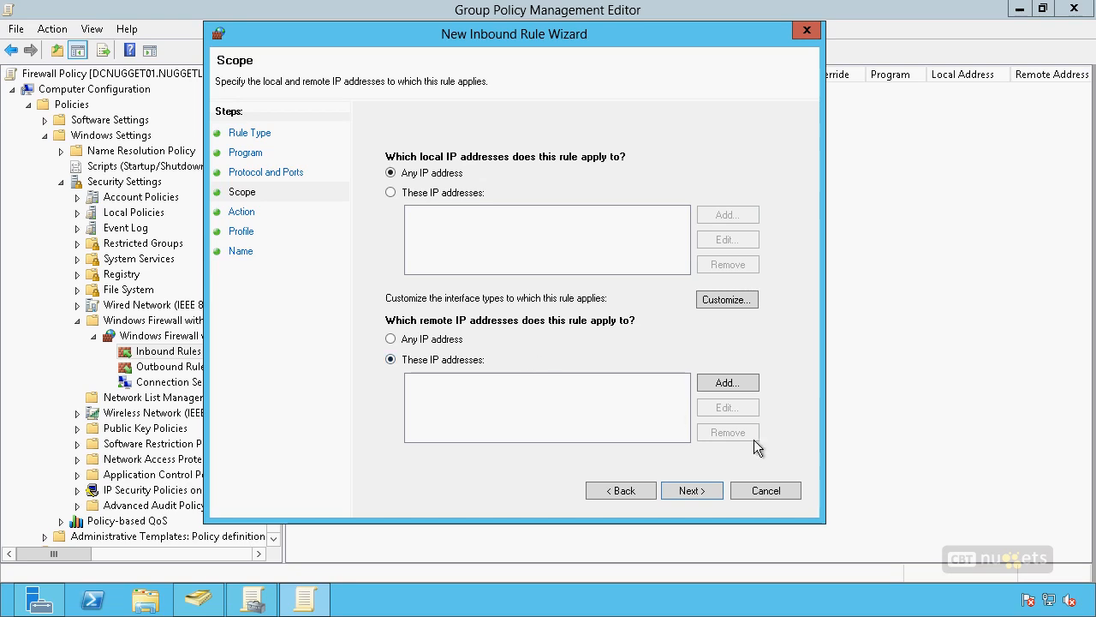
left_click(706, 387)
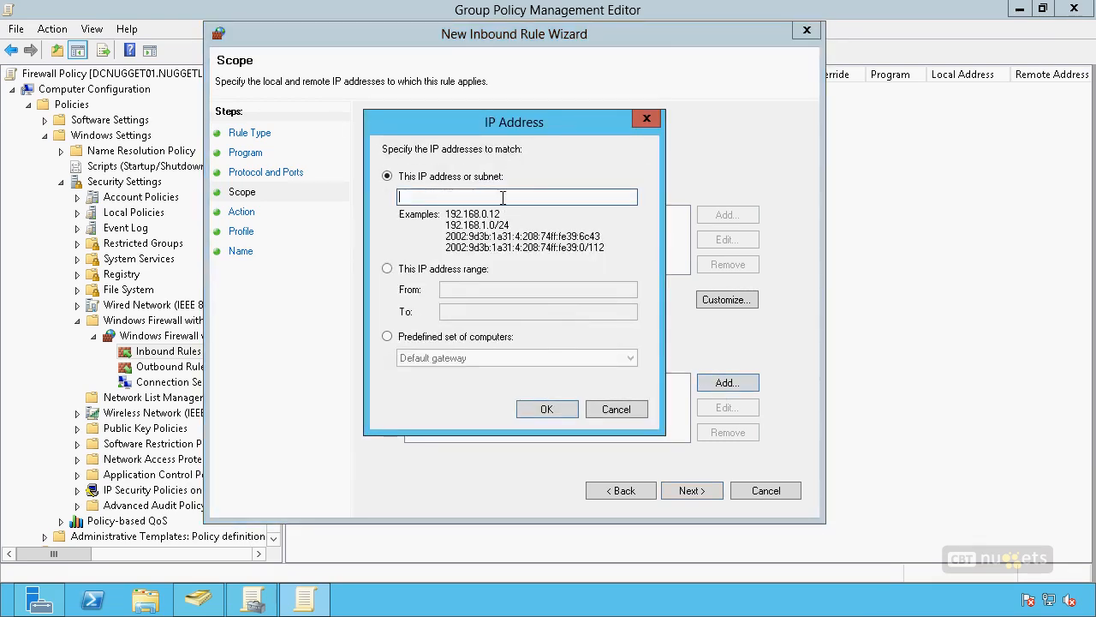
type("10.10.10.100")
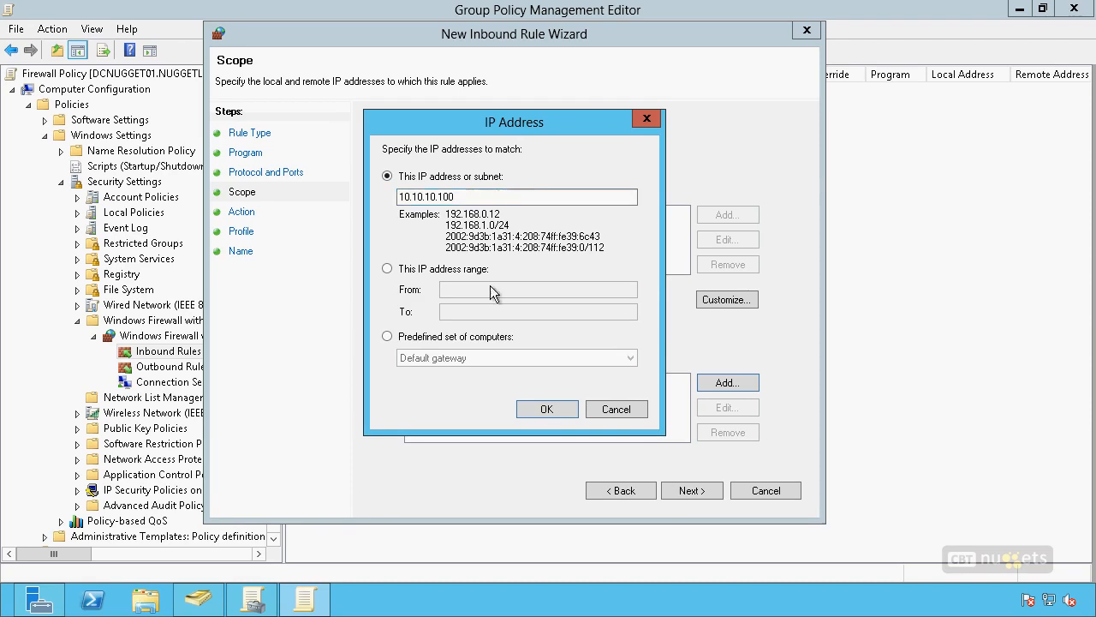
left_click(387, 337)
left_click(513, 360)
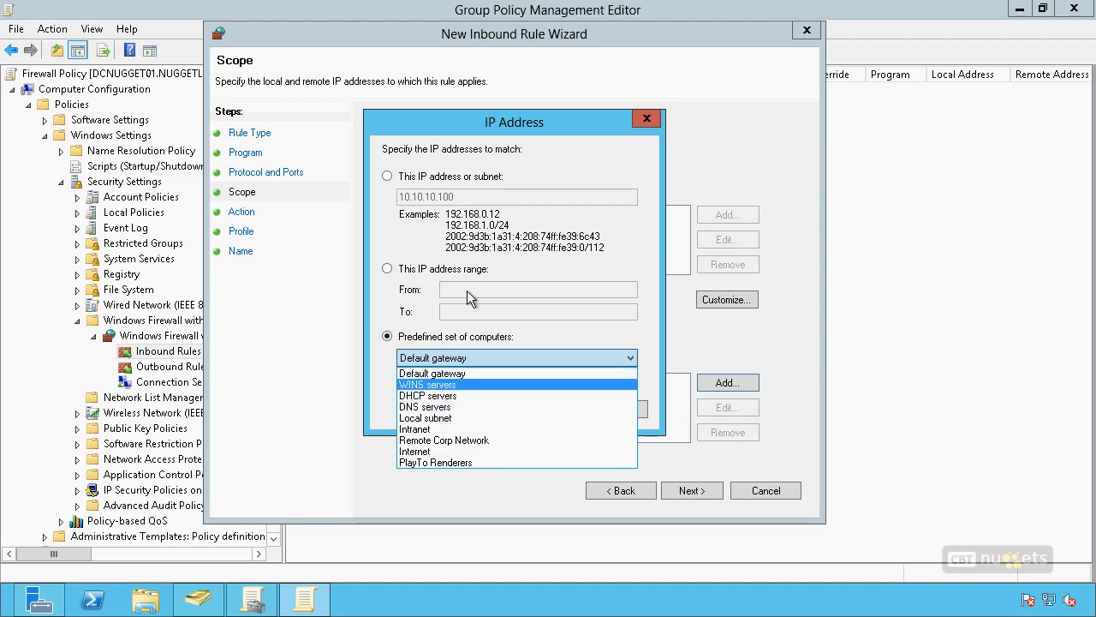
left_click(446, 236)
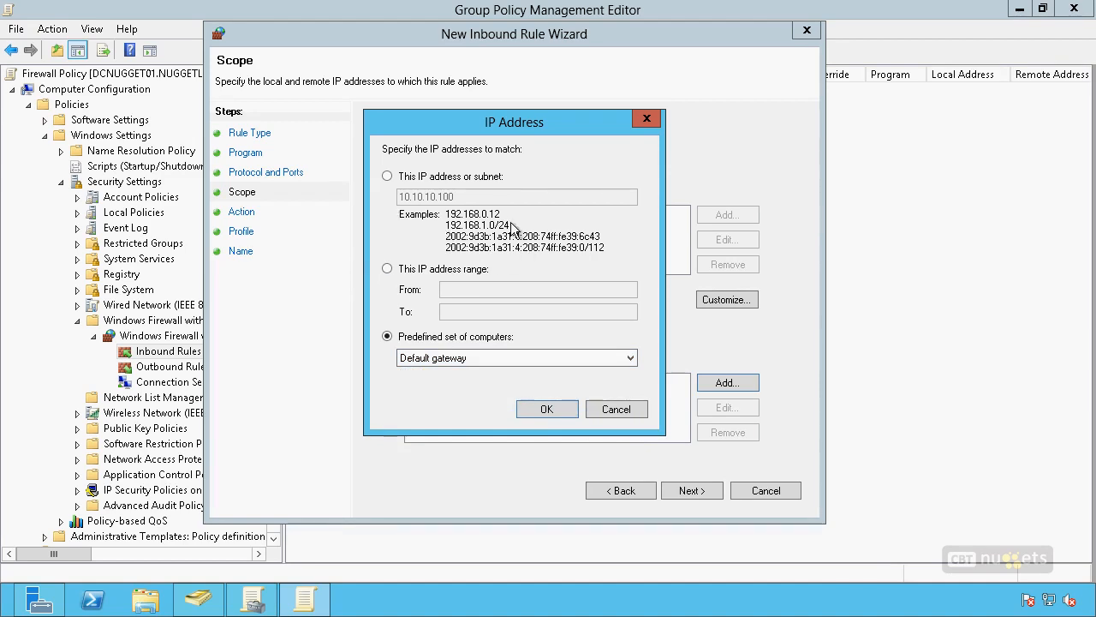
left_click(389, 178)
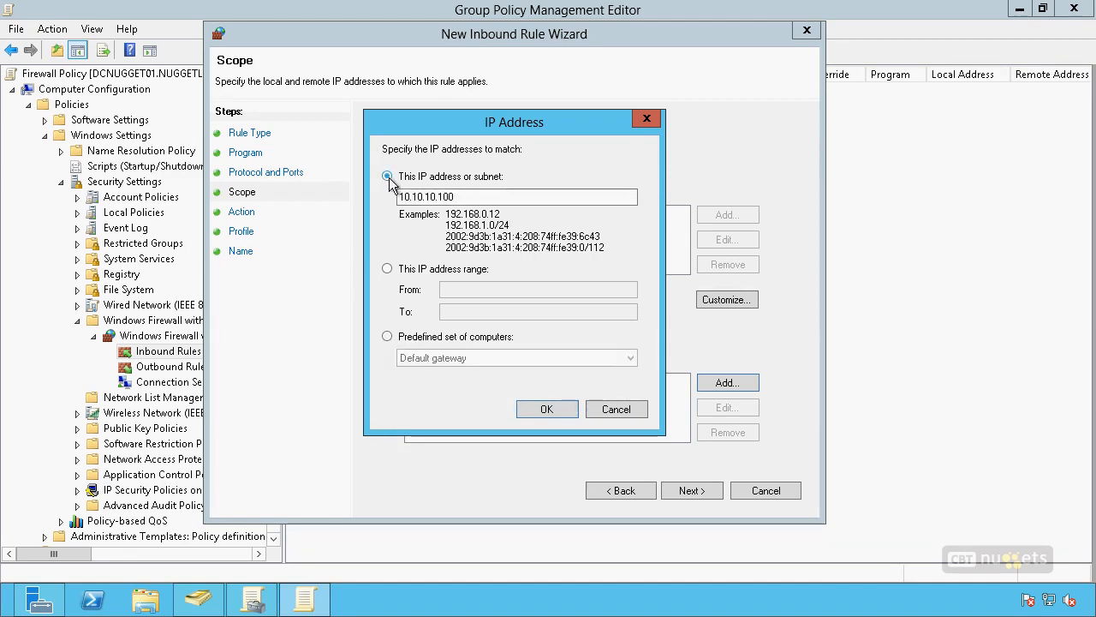
left_click(554, 409)
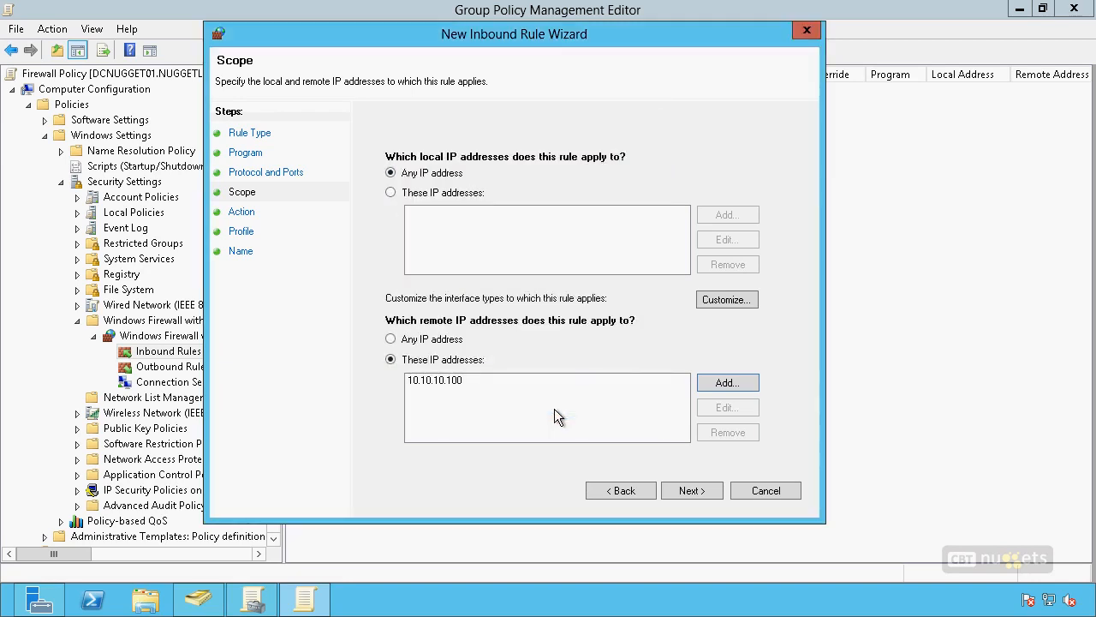
Step: Allow the connection for matching traffic, and keep the rule applied to the domain, private and public profiles
left_click(694, 492)
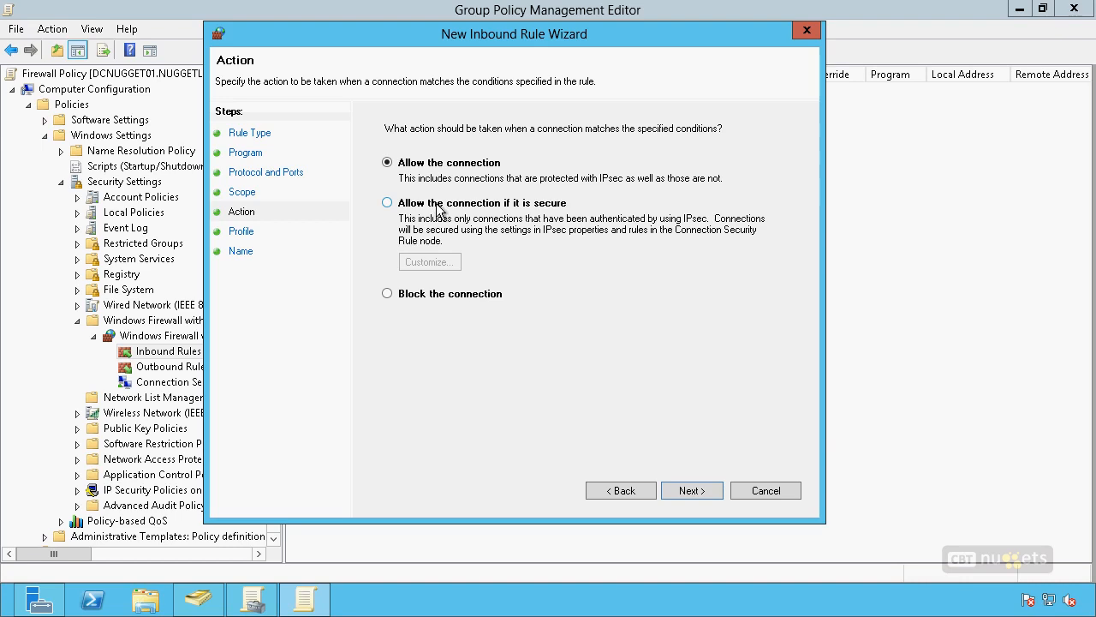
left_click(700, 485)
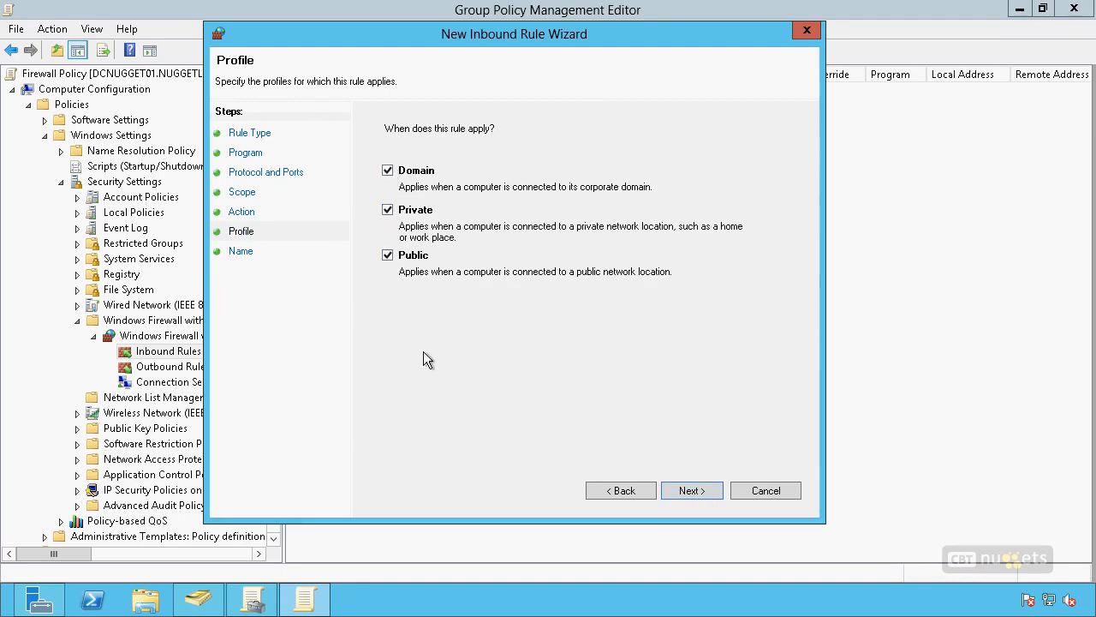
left_click(671, 494)
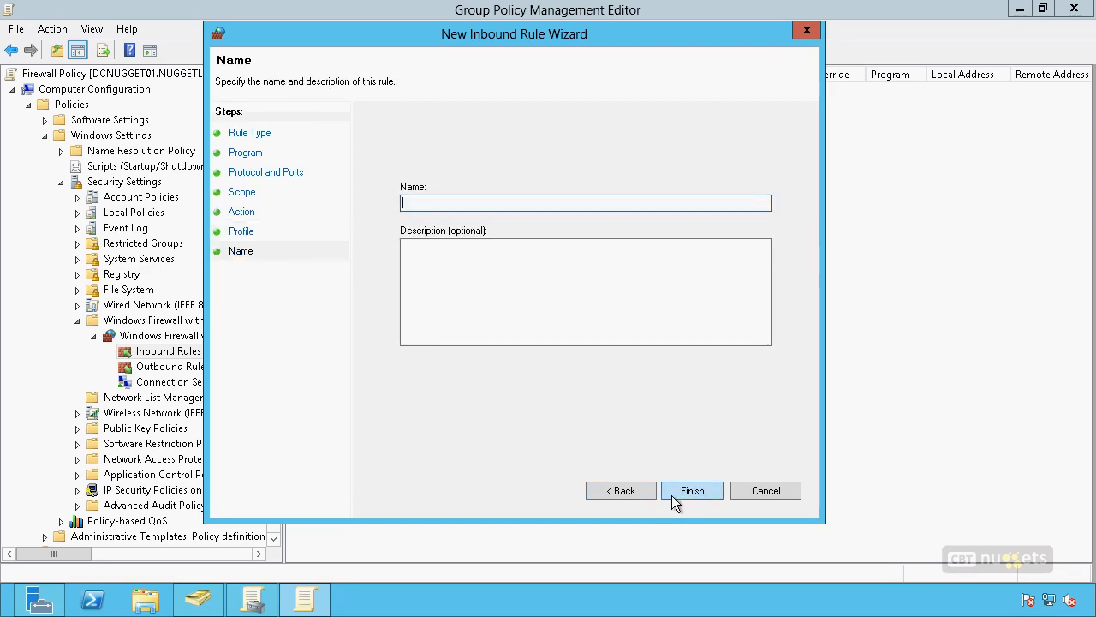
Step: Name the rule "Allow HTTP to Only 10.10.10.100" and finish creating it
type("Allow HTTP to On")
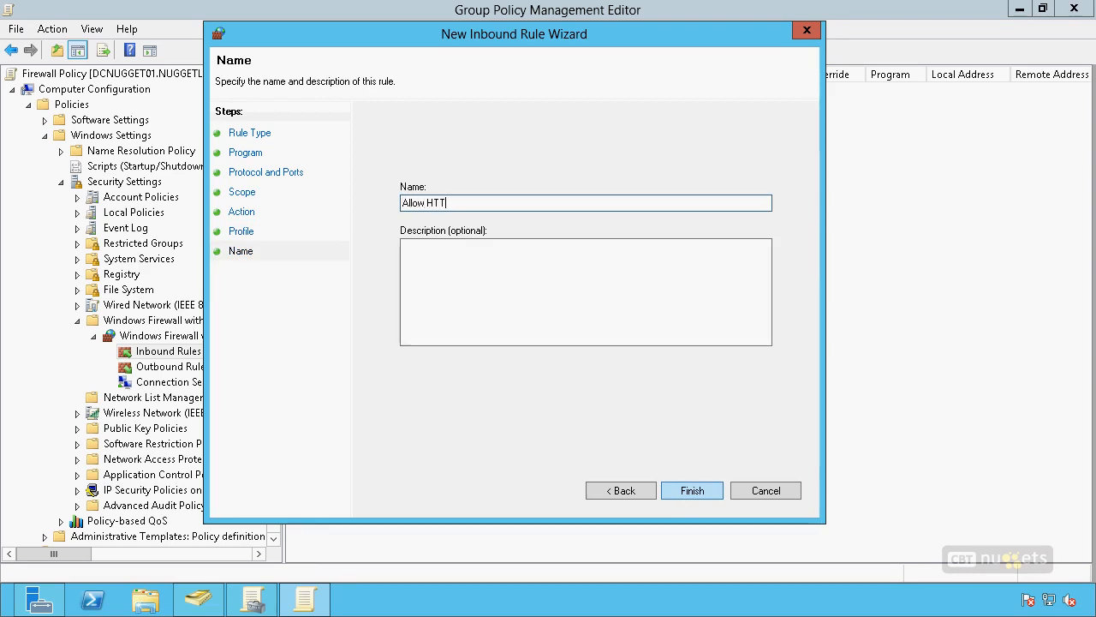
type("ly 10.10.10.100")
left_click(693, 490)
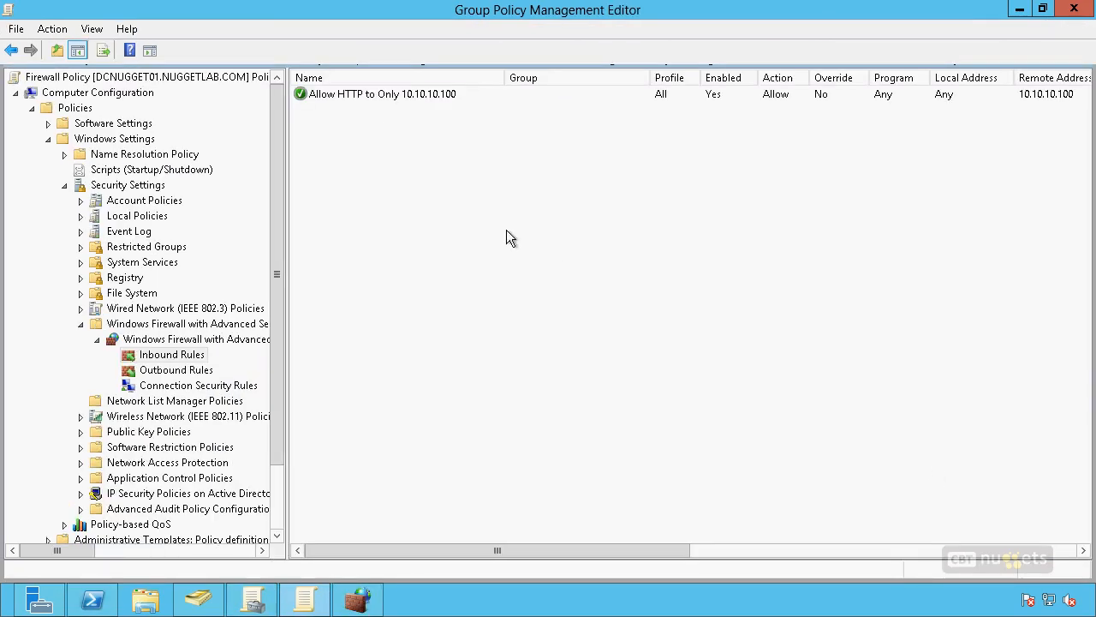
Step: Switch to the local Windows Firewall with Advanced Security and disable the World Wide Web Services (HTTP Traffic-In) inbound rule
left_click(410, 98)
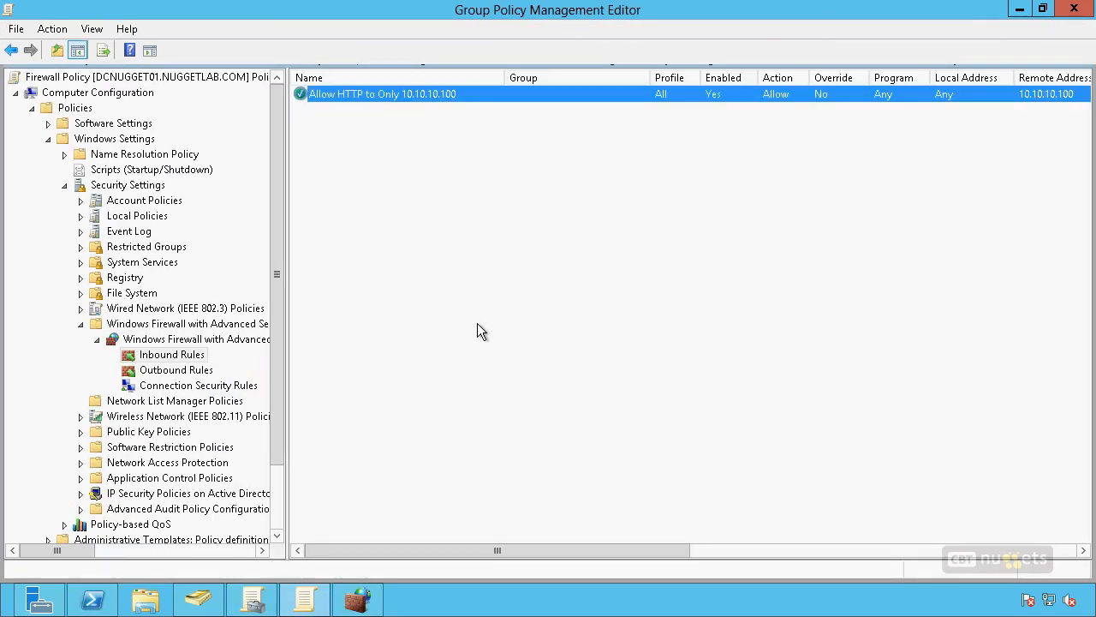
left_click(358, 599)
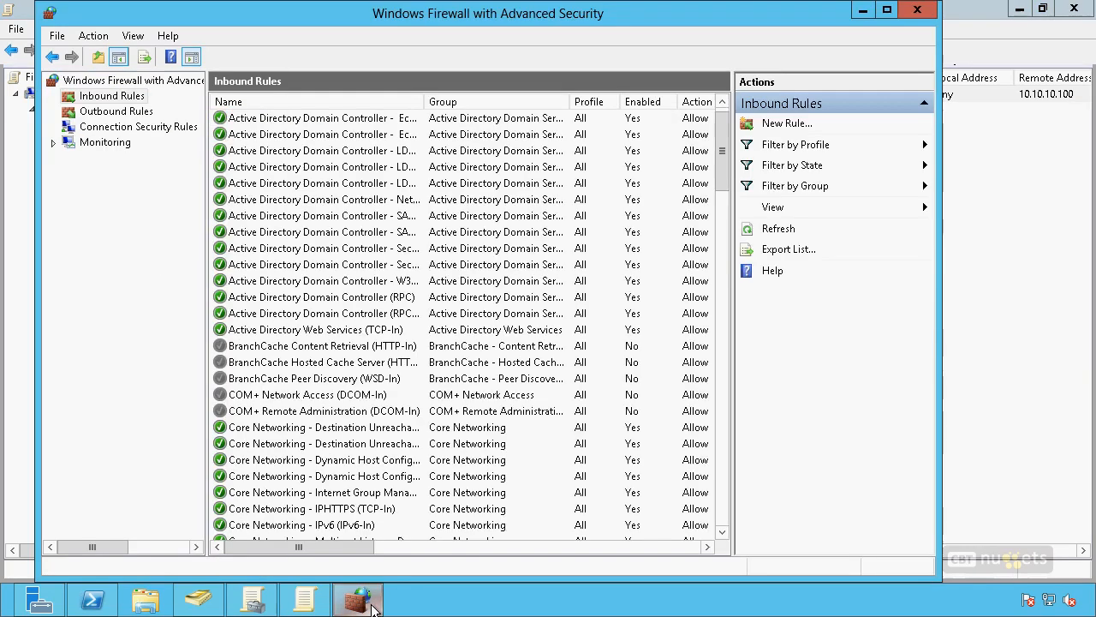
left_click_drag(723, 171, 729, 535)
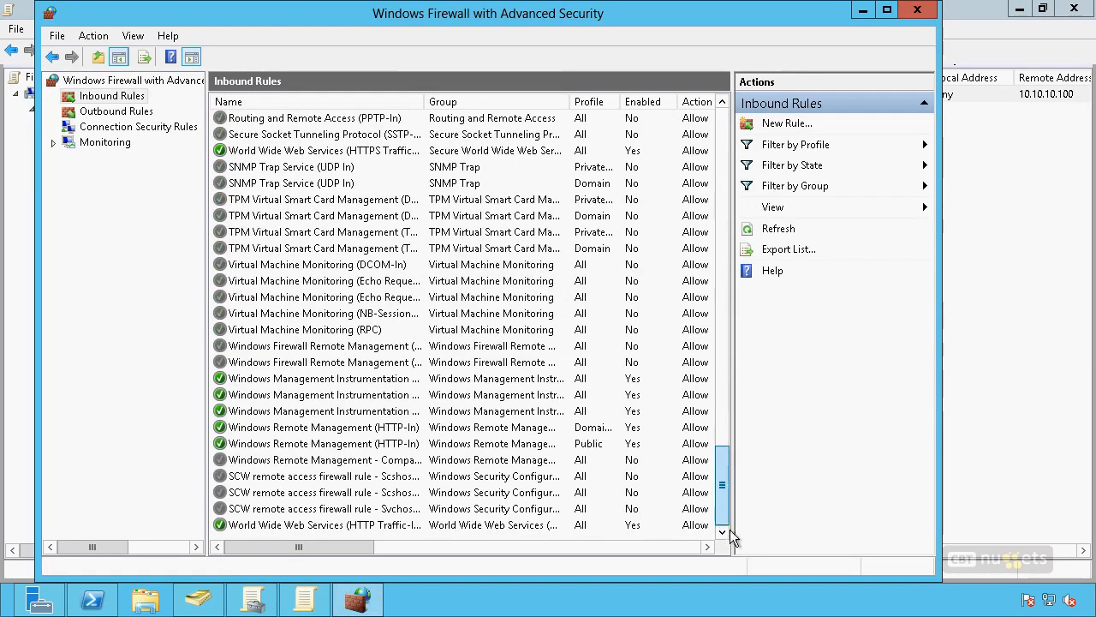
left_click(397, 524)
right_click(398, 527)
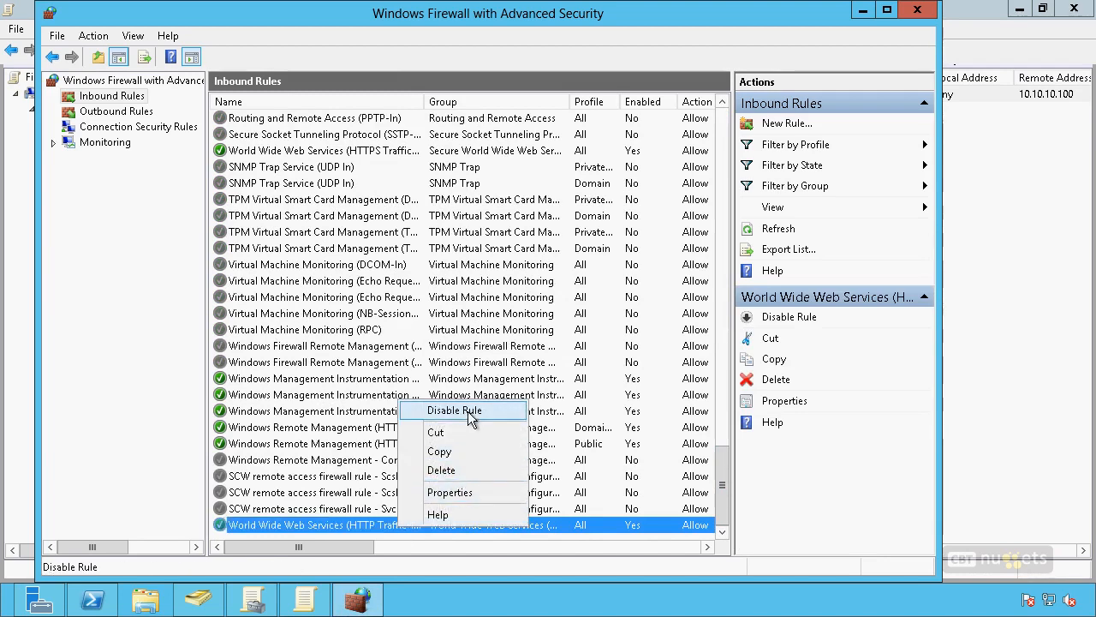
left_click(469, 412)
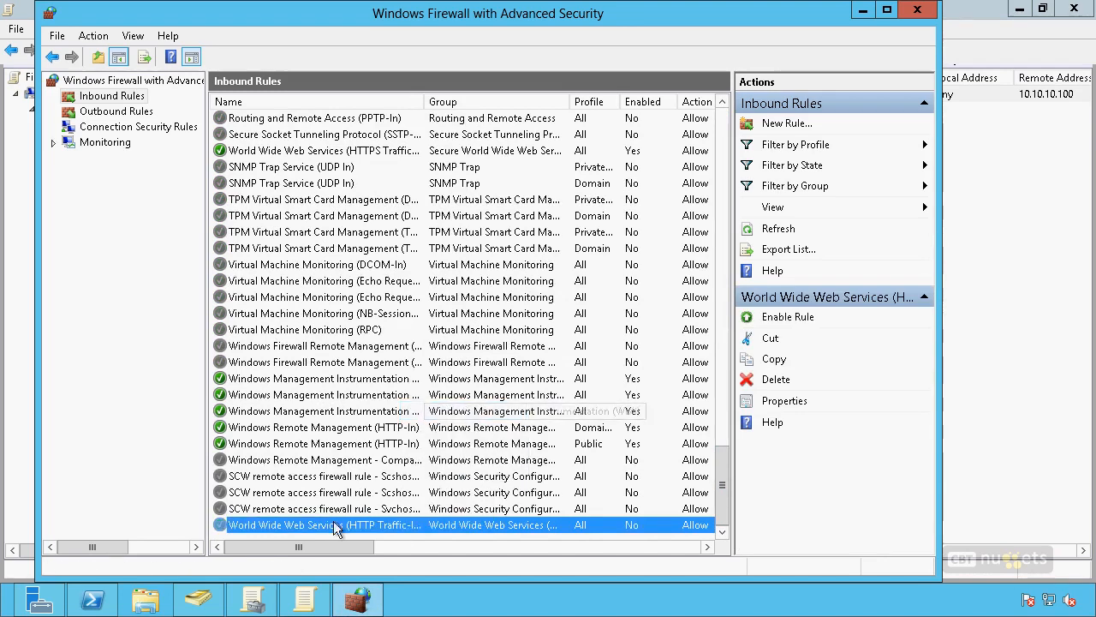
Step: Run gpupdate in Windows PowerShell, and check the local firewall's inbound rules for the rule from the policy
left_click(92, 599)
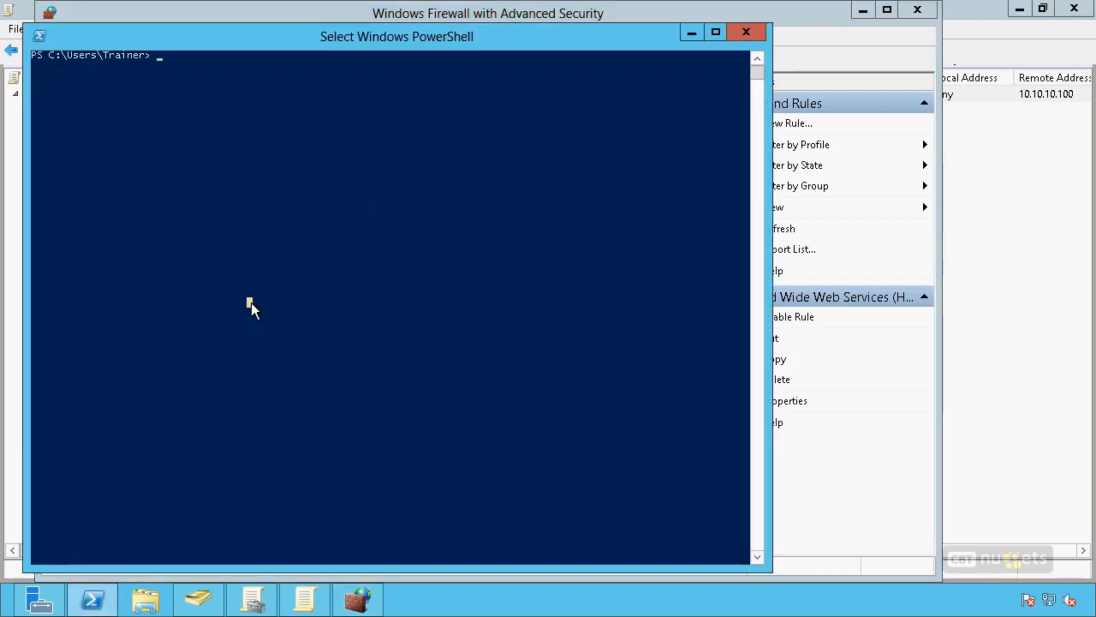
type("gpupdate")
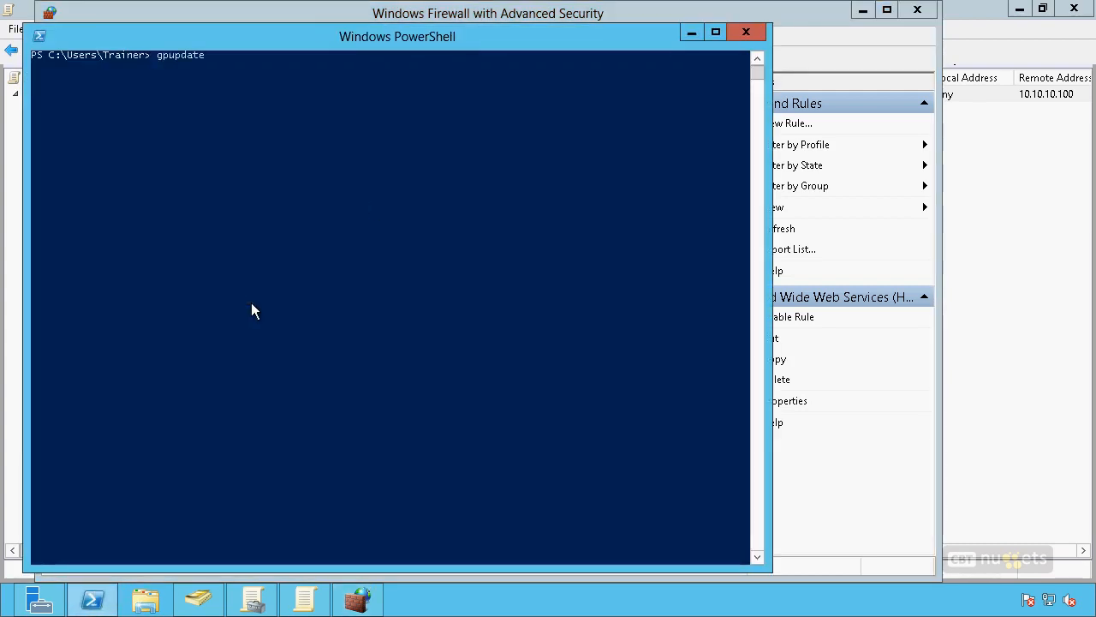
key("Return")
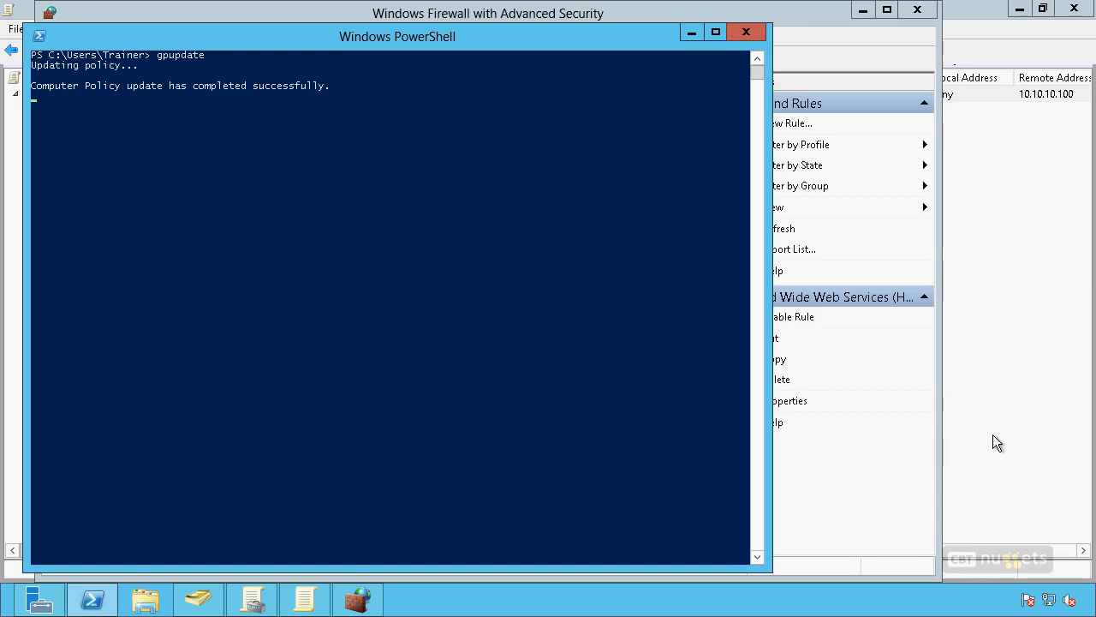
left_click(358, 600)
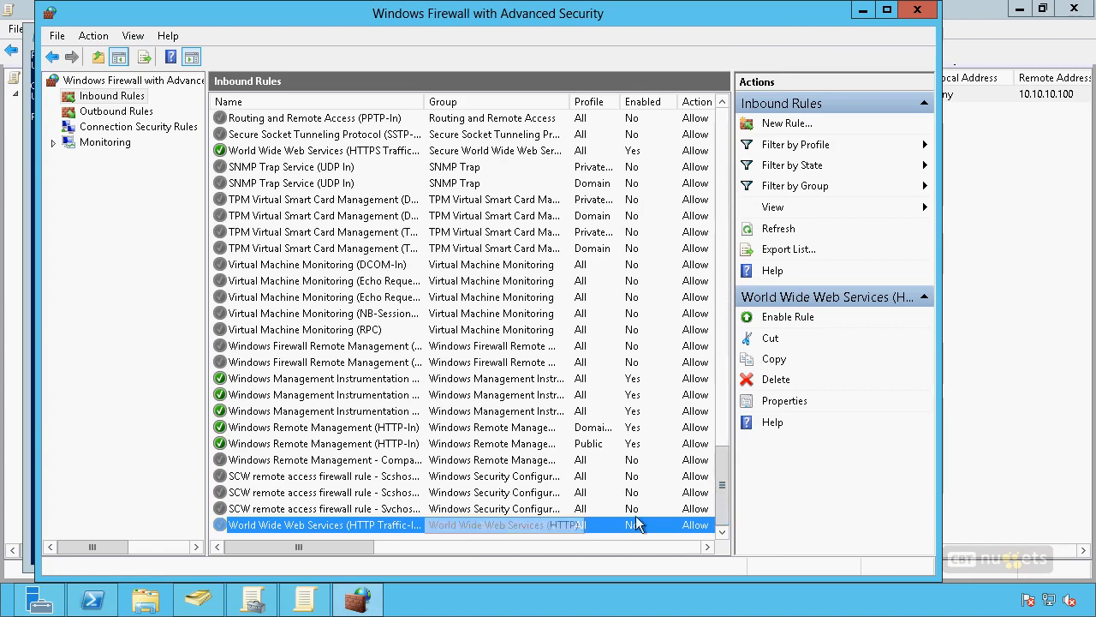
left_click_drag(722, 486, 723, 154)
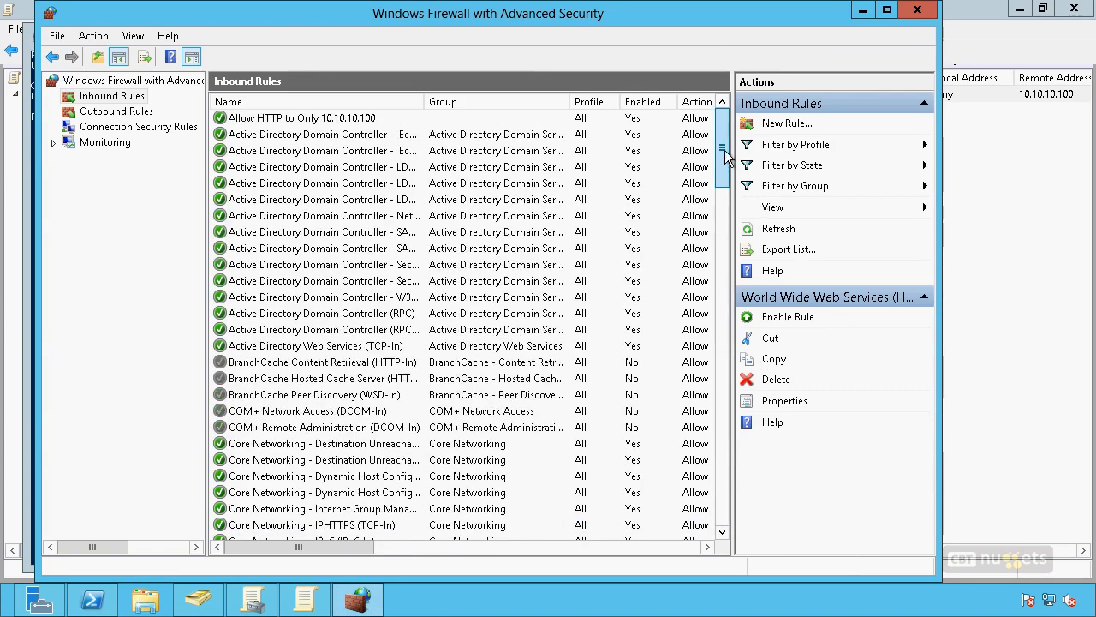
left_click(366, 122)
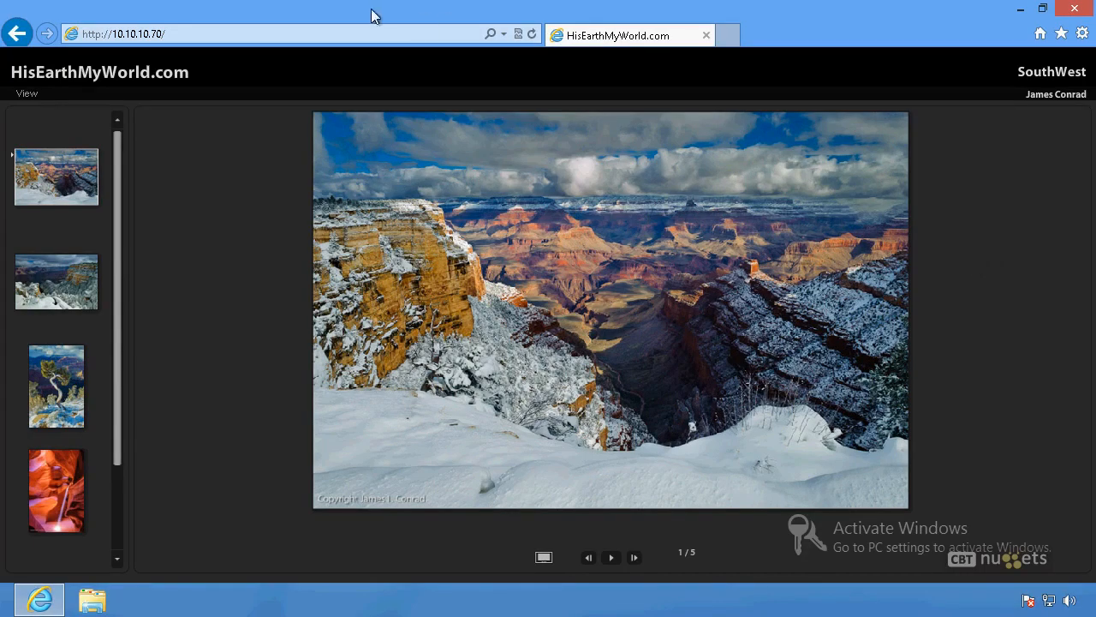
left_click(531, 34)
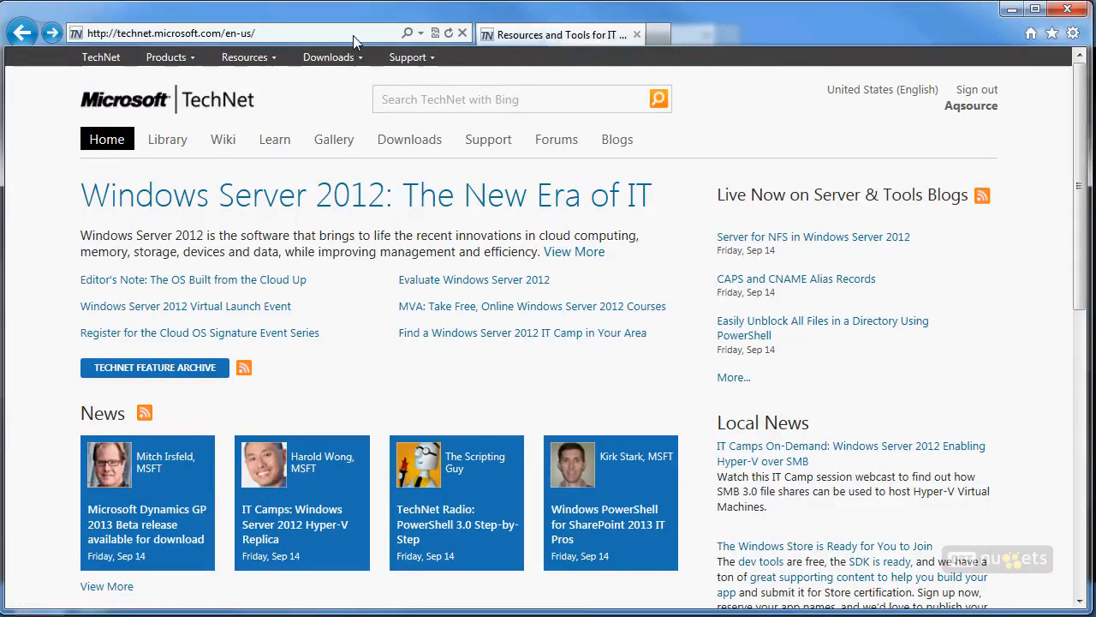
left_click(353, 35)
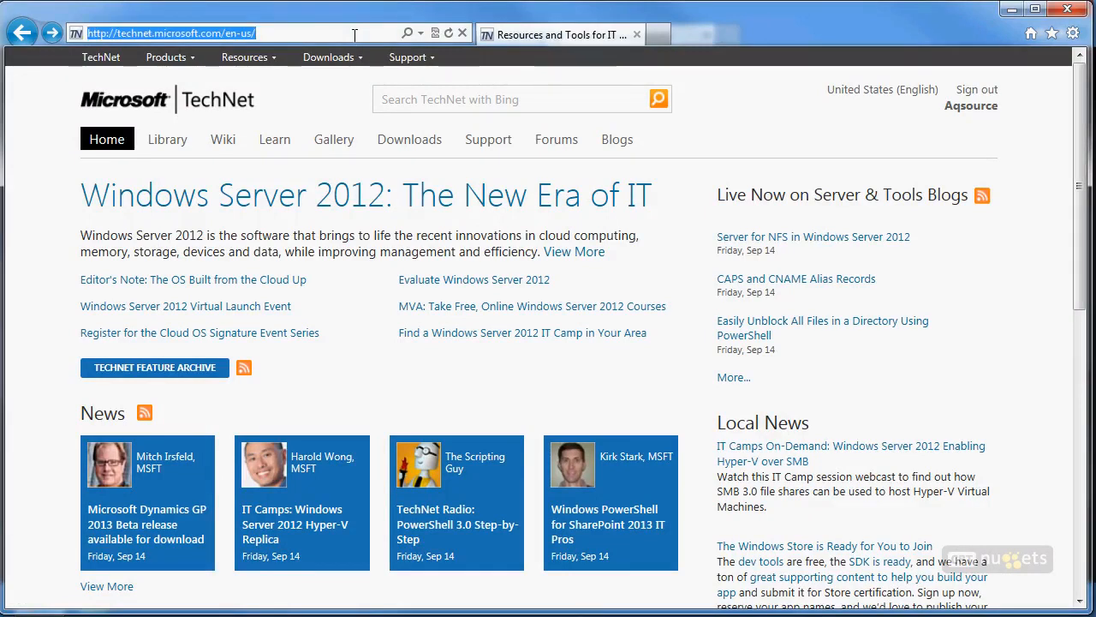
type("10.10.10.70")
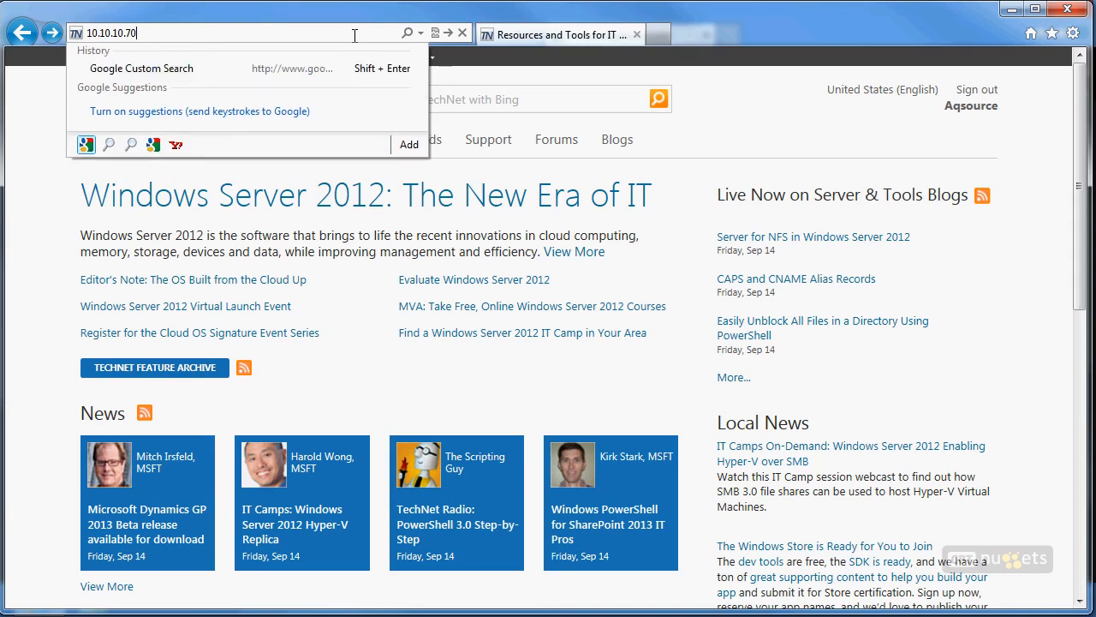
key("Return")
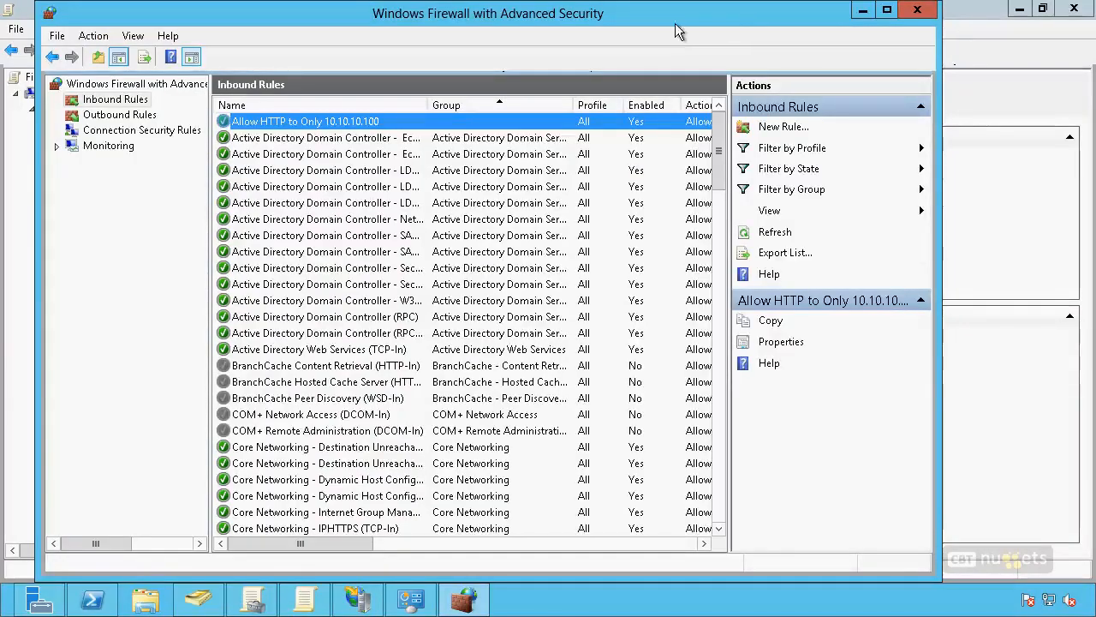
Step: Try setting Apply local firewall rules to No in the Firewall Policy's domain profile settings, and discard the change
left_click_drag(721, 141, 721, 529)
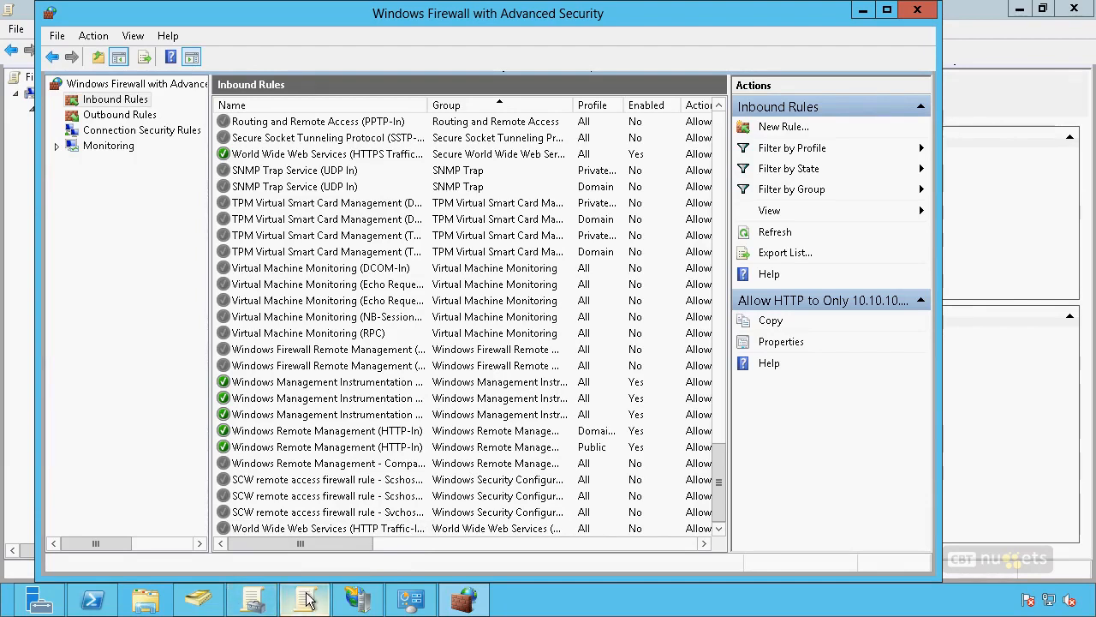
mouse_move(307, 599)
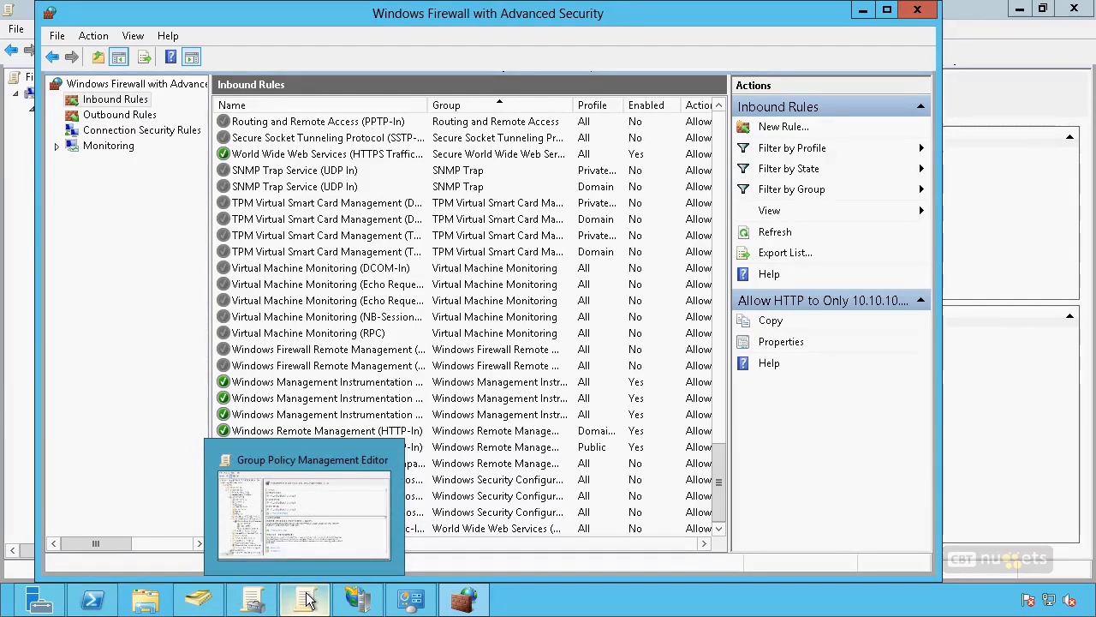
left_click(307, 600)
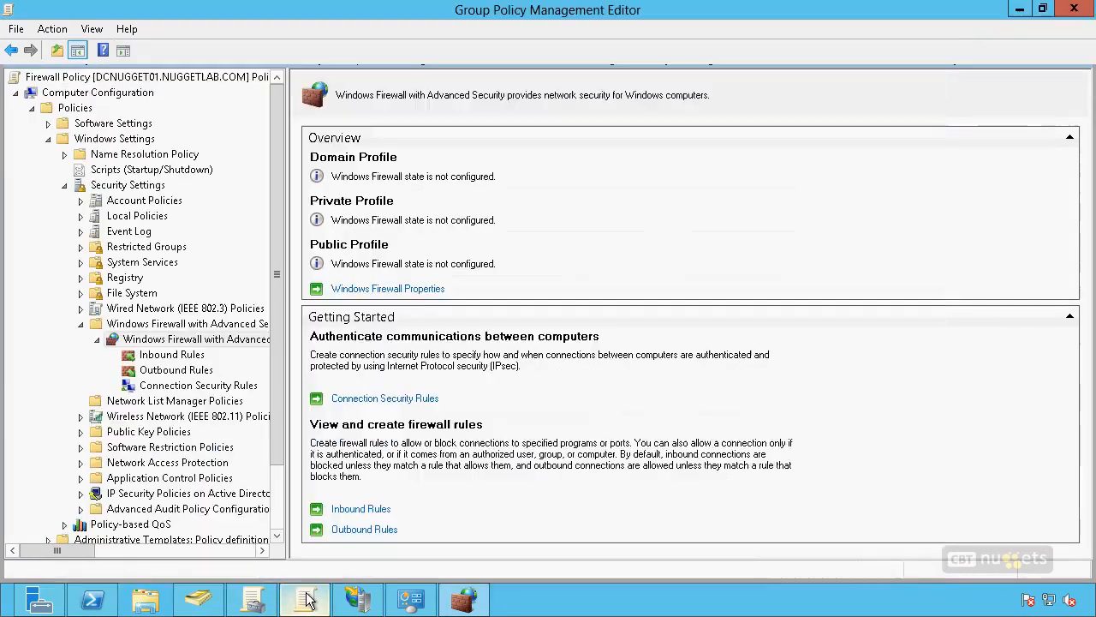
right_click(237, 342)
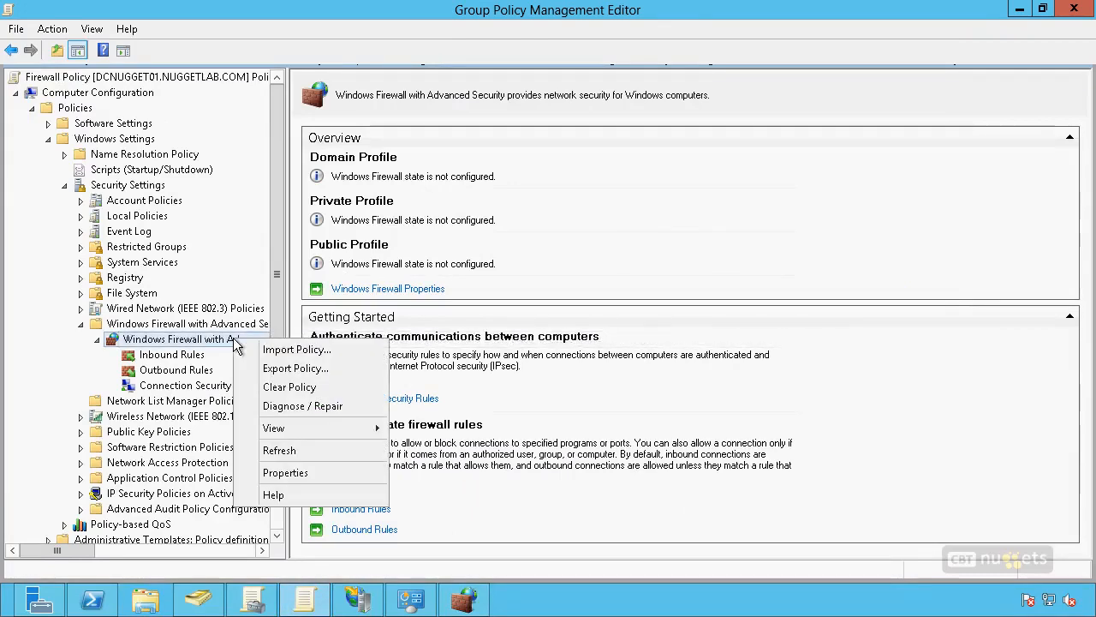
left_click(291, 471)
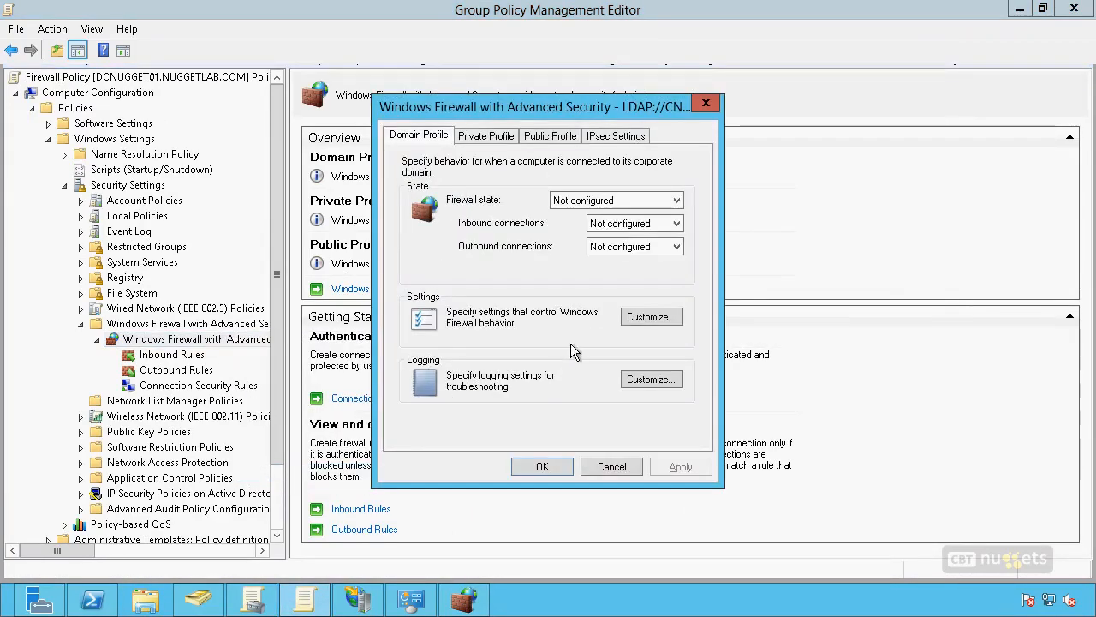
left_click(644, 317)
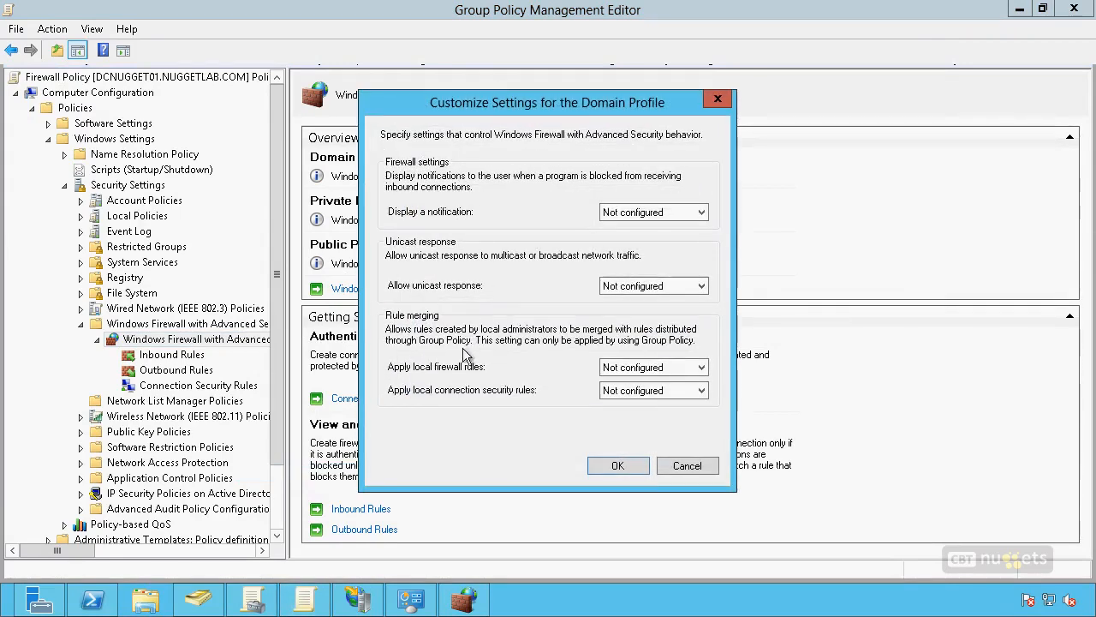
left_click(638, 368)
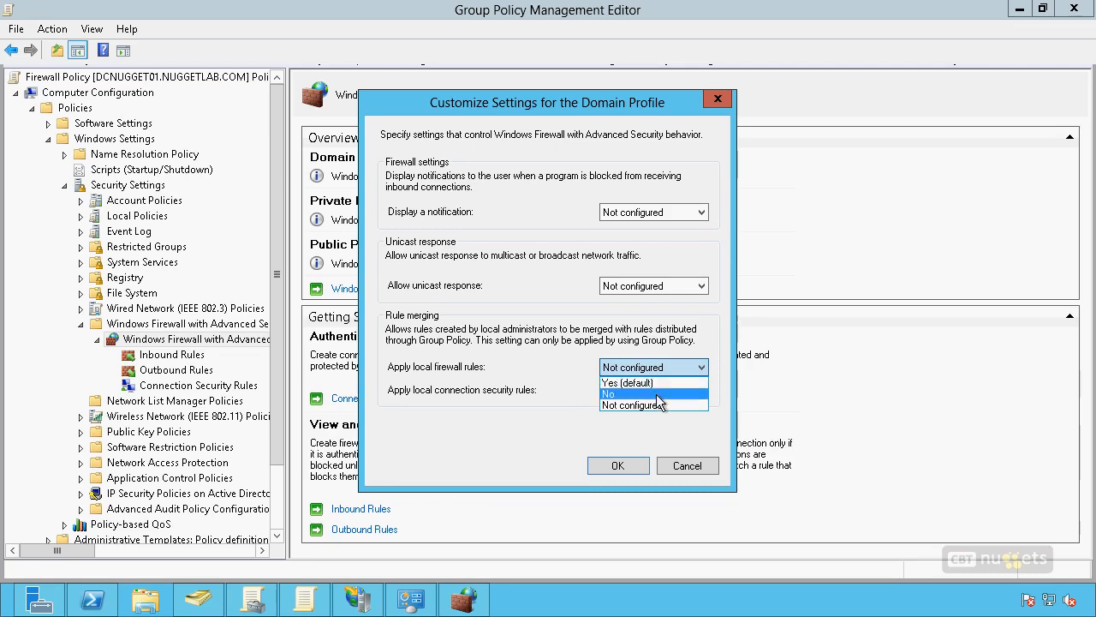
left_click(657, 396)
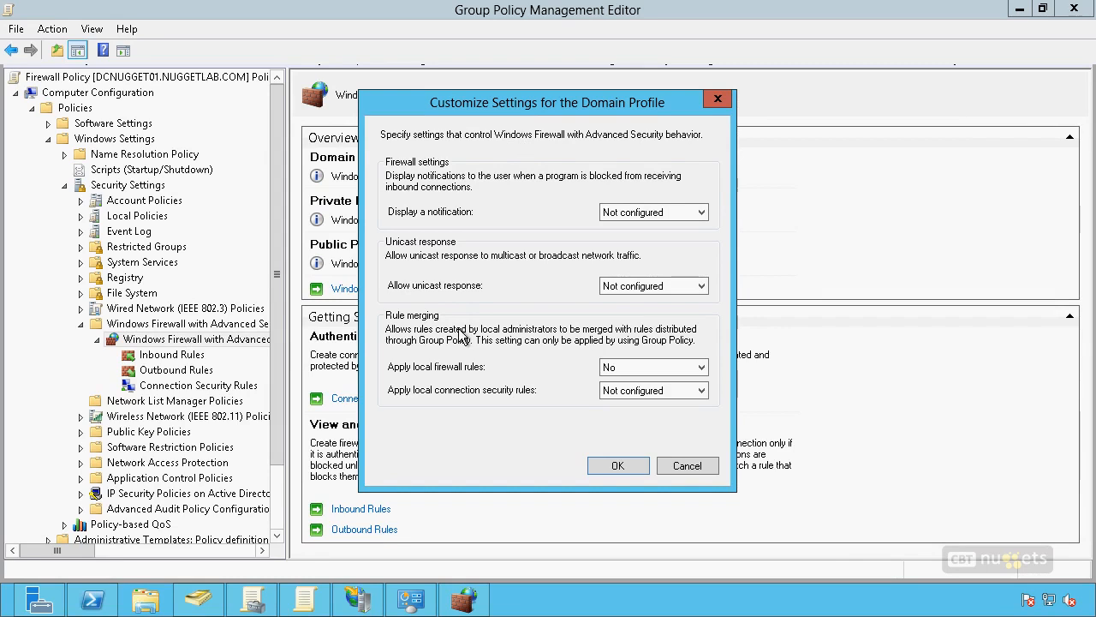
left_click(698, 467)
Step: View the Firewall Policy's inbound and connection security rules, and open IP Security Policies on Active Directory with the Name column widened
left_click(172, 354)
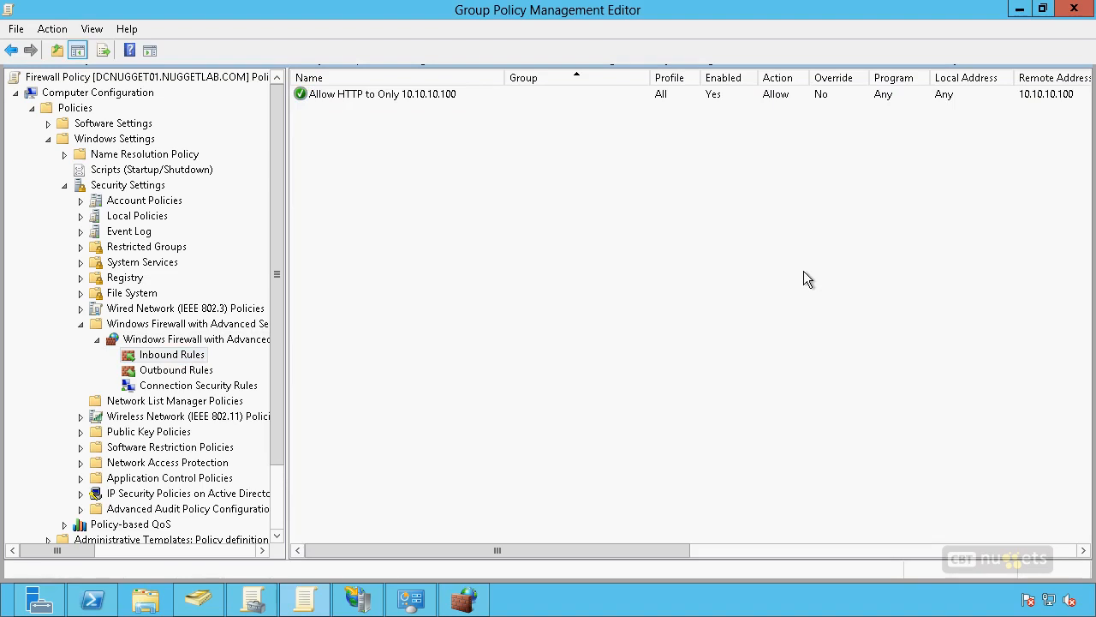
left_click(234, 390)
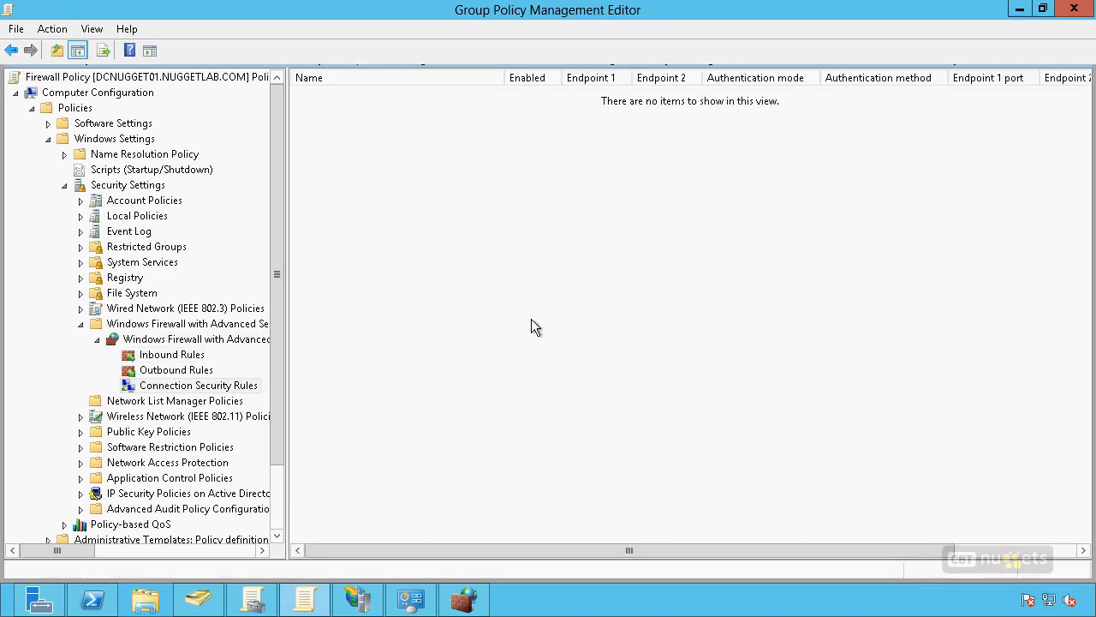
left_click(196, 498)
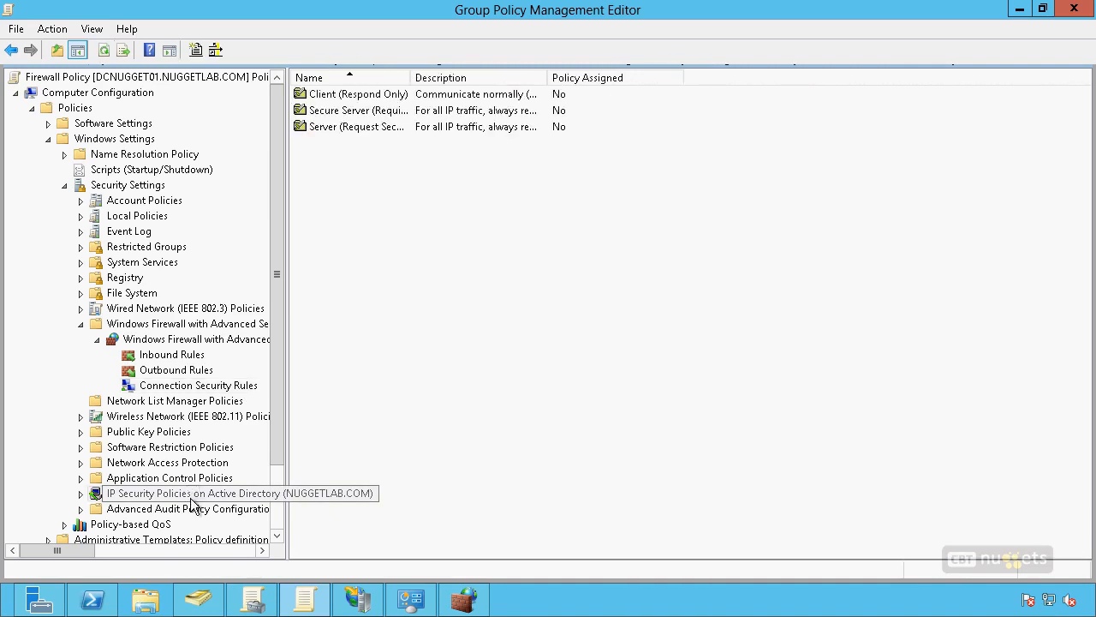
left_click_drag(410, 77, 484, 83)
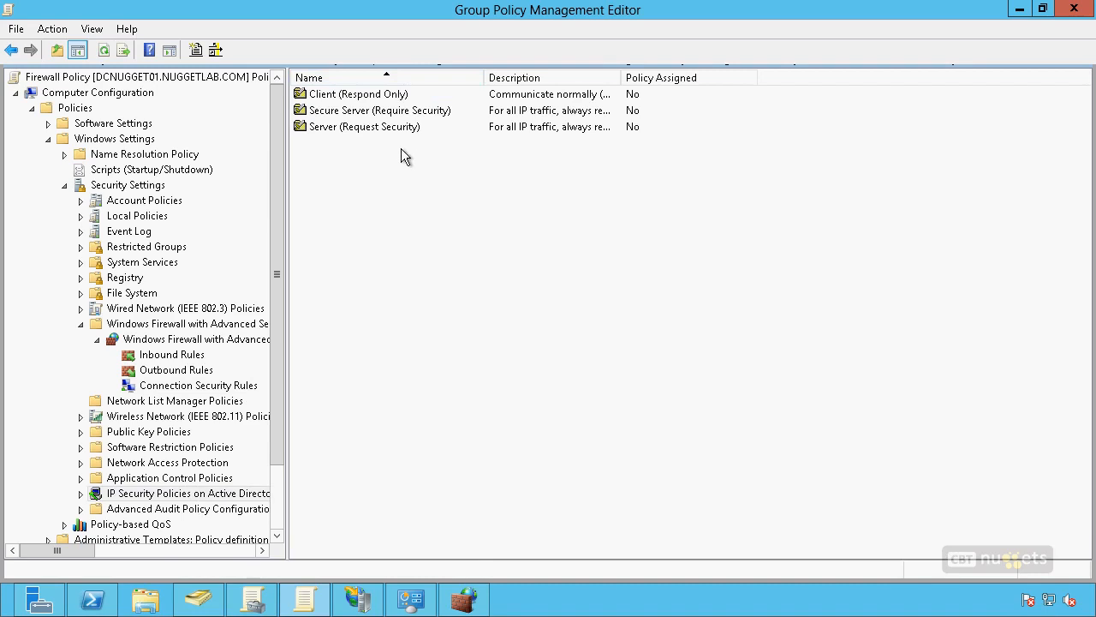
Step: Examine the Secure Server, Server and Client IP security policies, and return to the Connection Security Rules
left_click(349, 113)
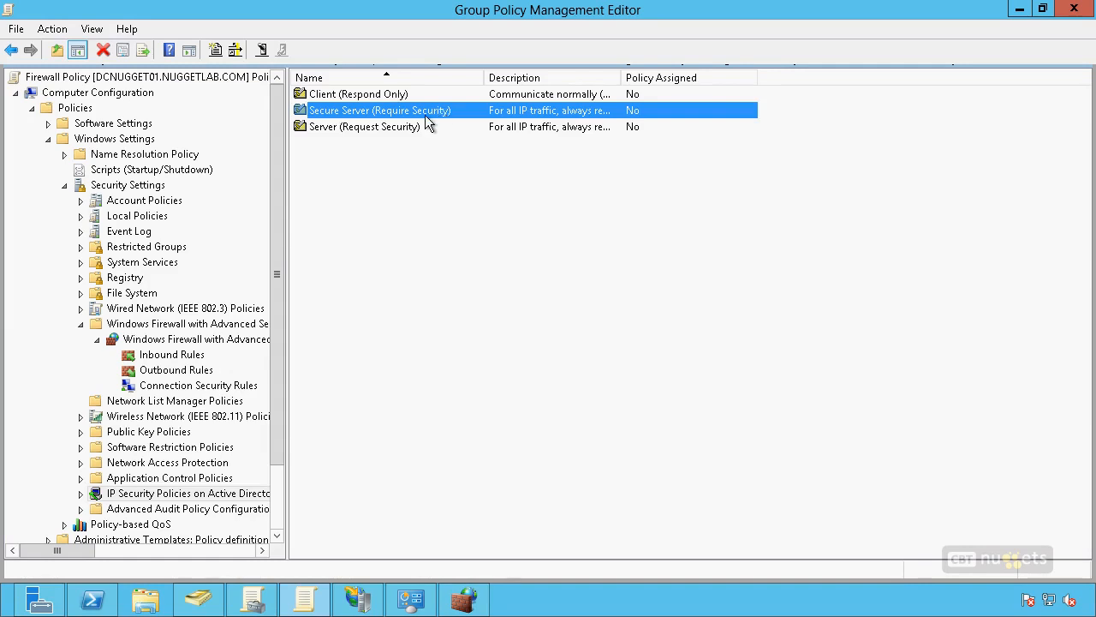
left_click(392, 126)
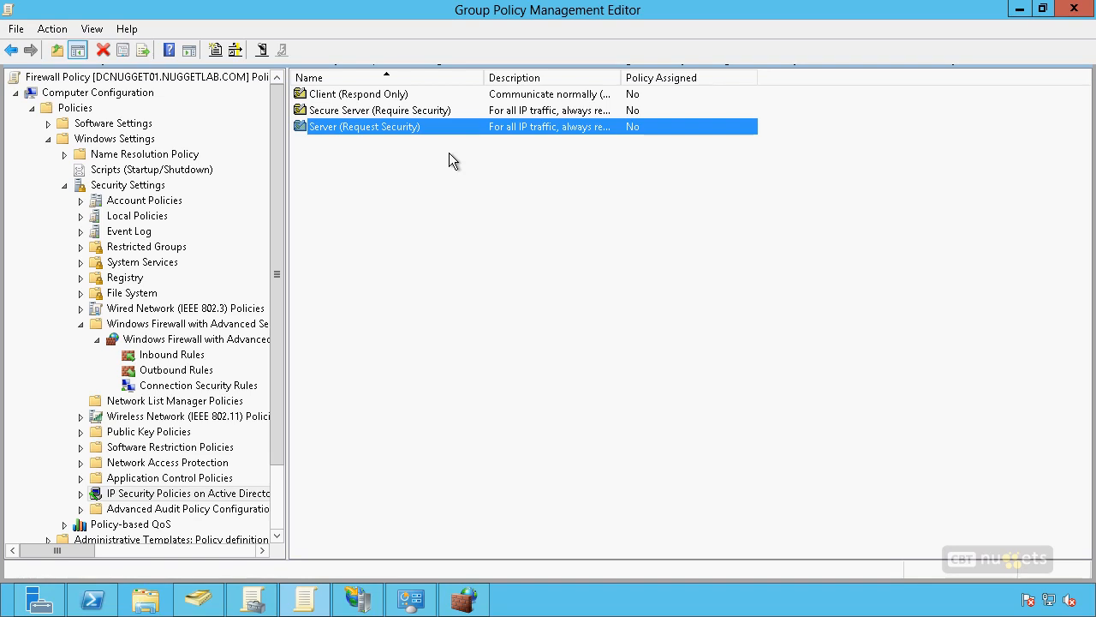
left_click(380, 95)
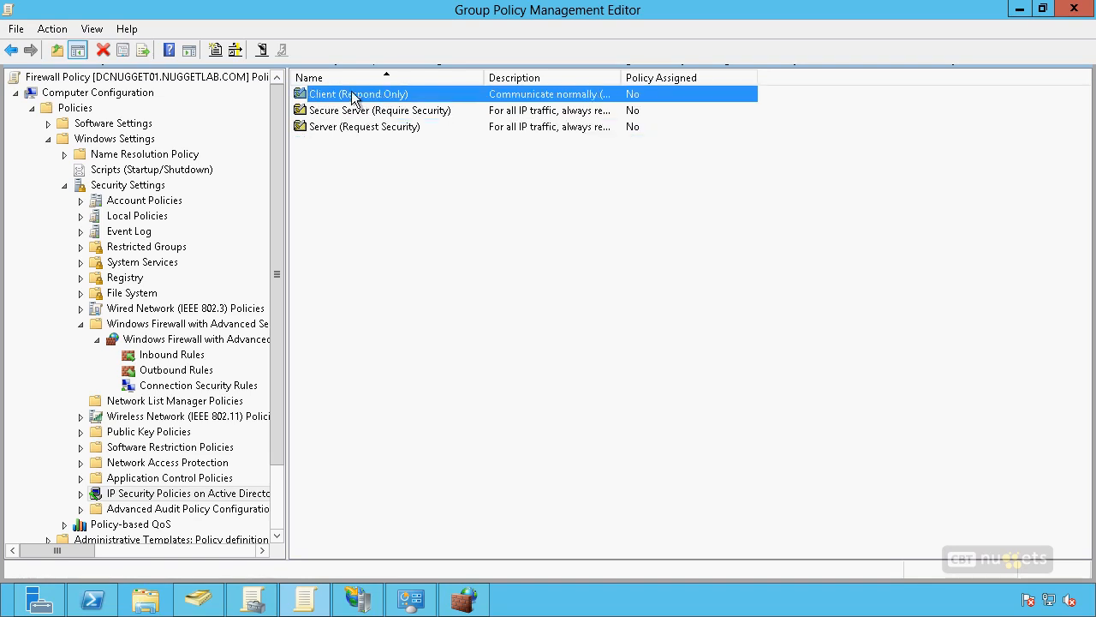
left_click(428, 108)
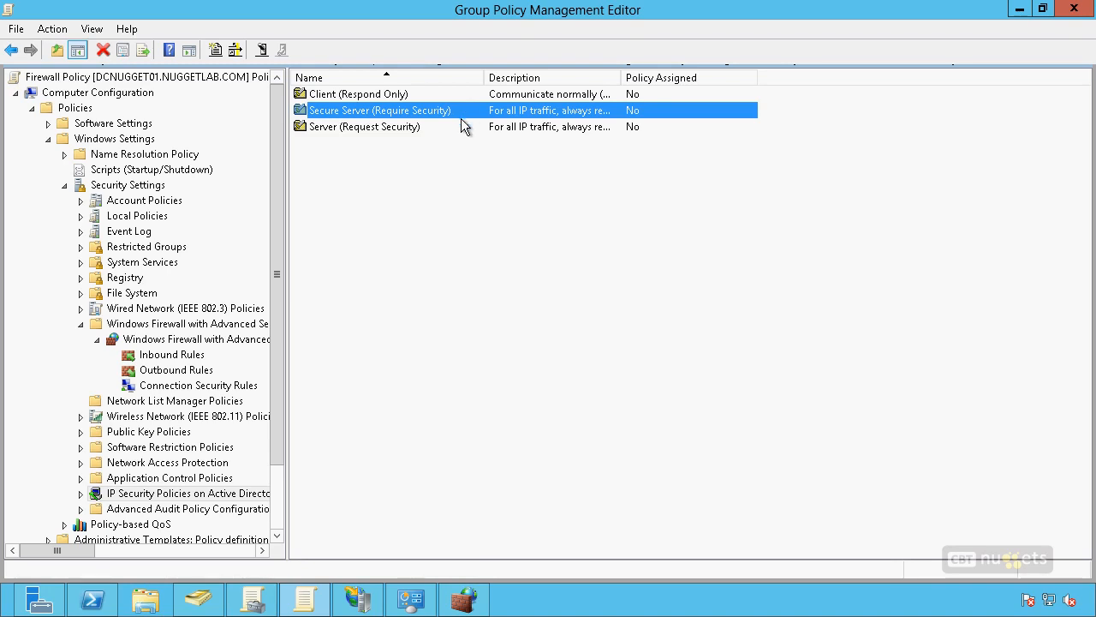
left_click(412, 225)
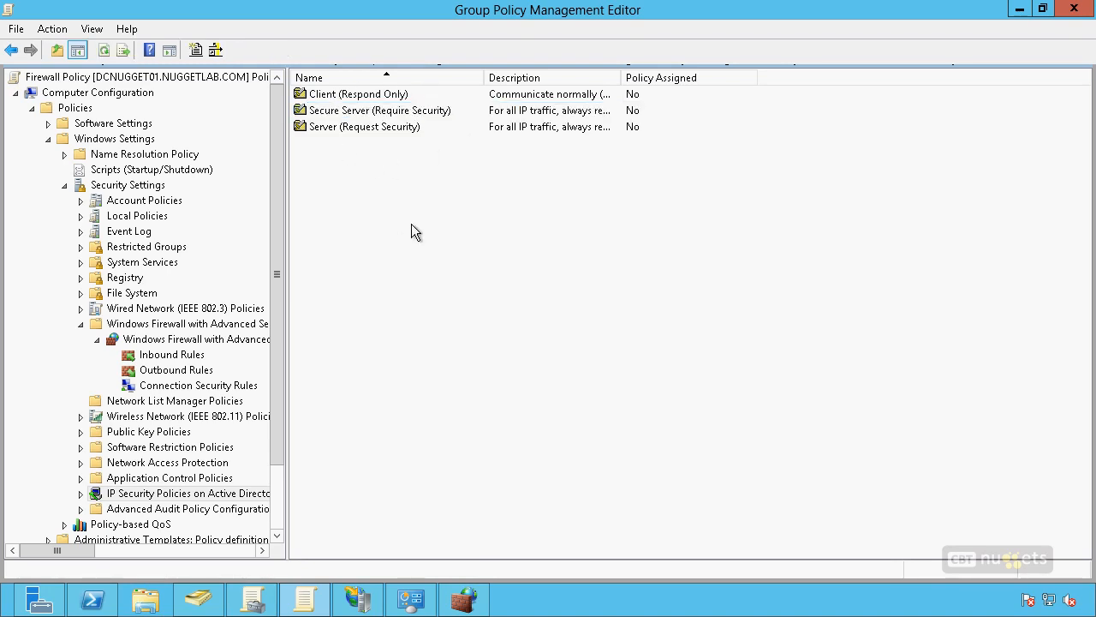
left_click(219, 387)
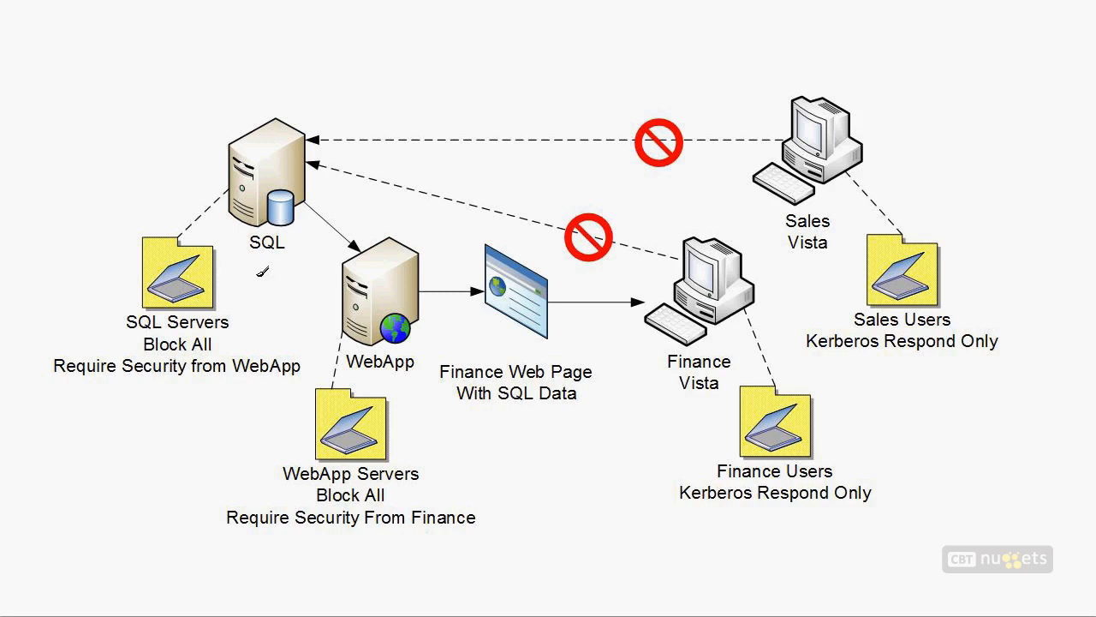
left_click_drag(245, 264, 294, 258)
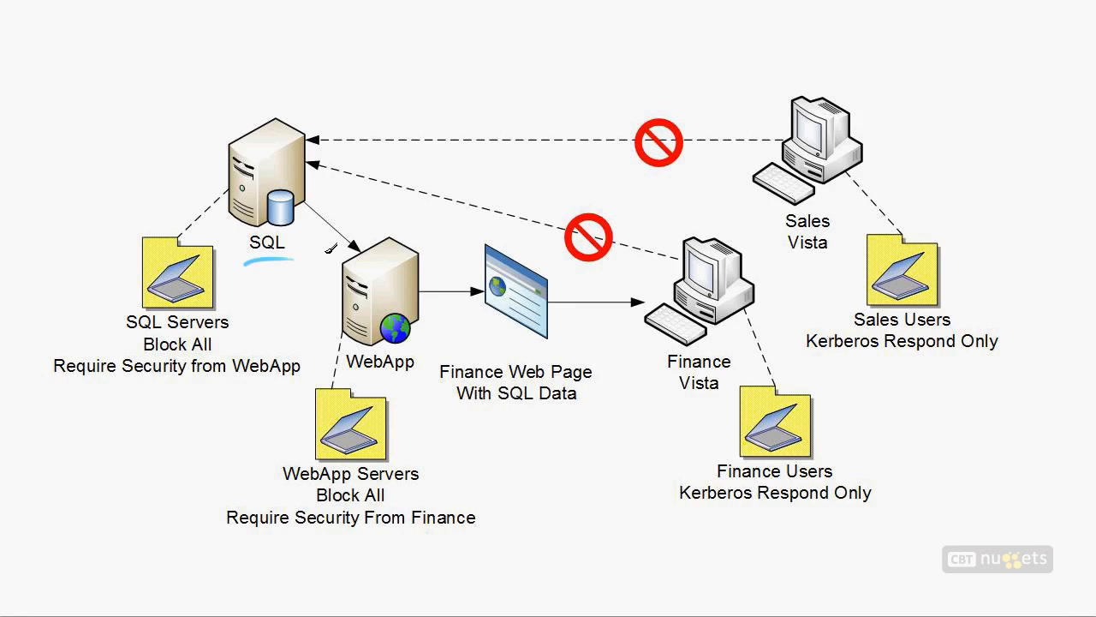
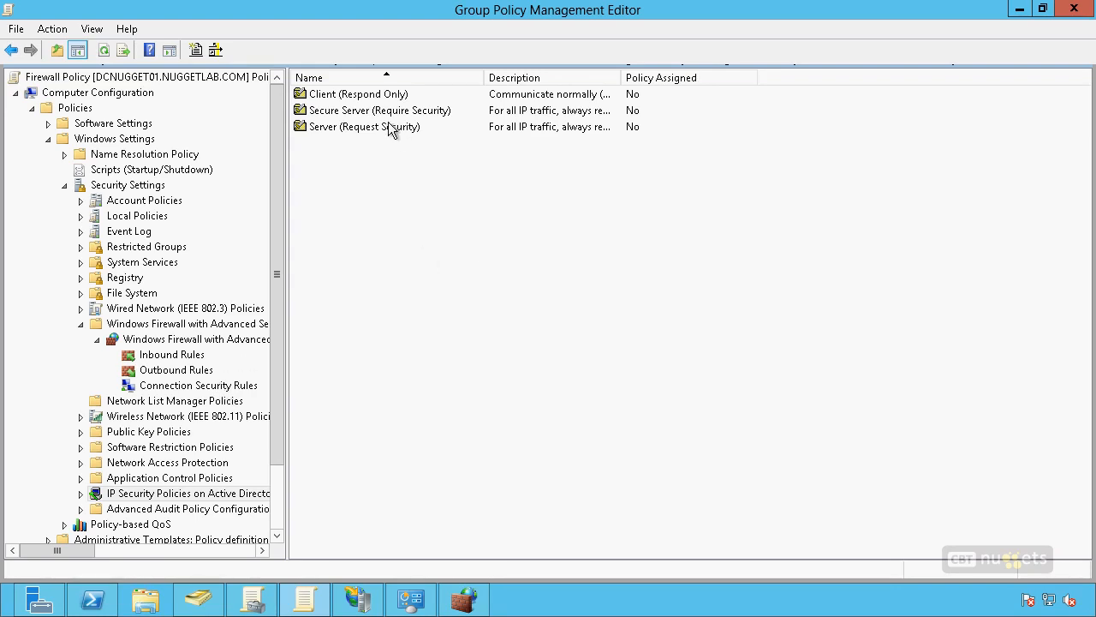
Step: Start a new connection security rule in the Firewall Policy and examine the Authentication exemption, Server-to-server, Tunnel and Custom rule types
left_click(227, 387)
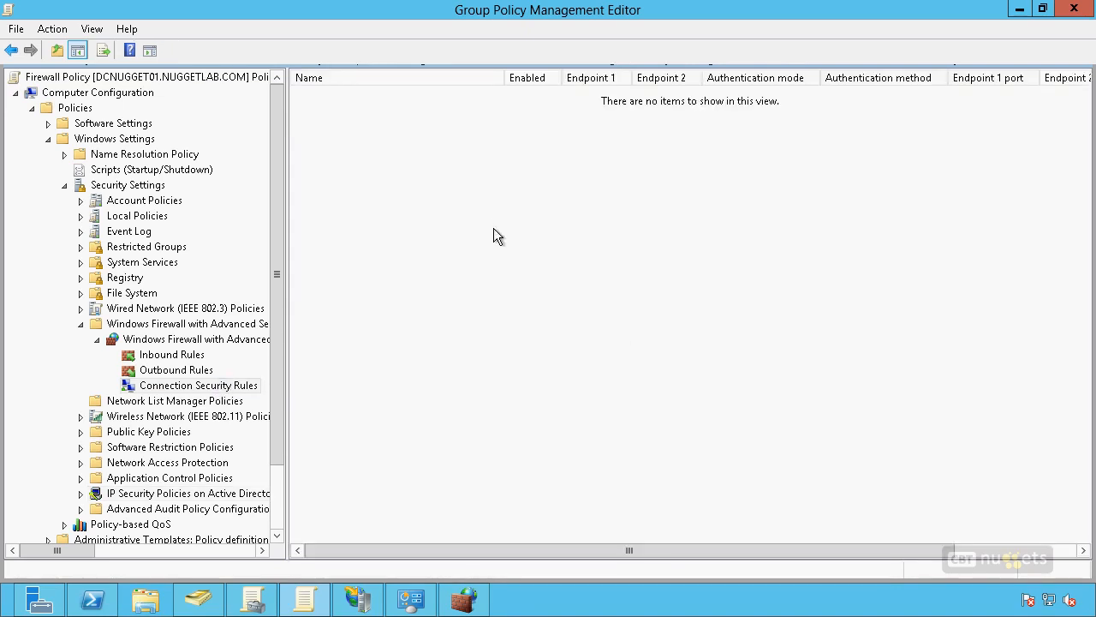
right_click(377, 155)
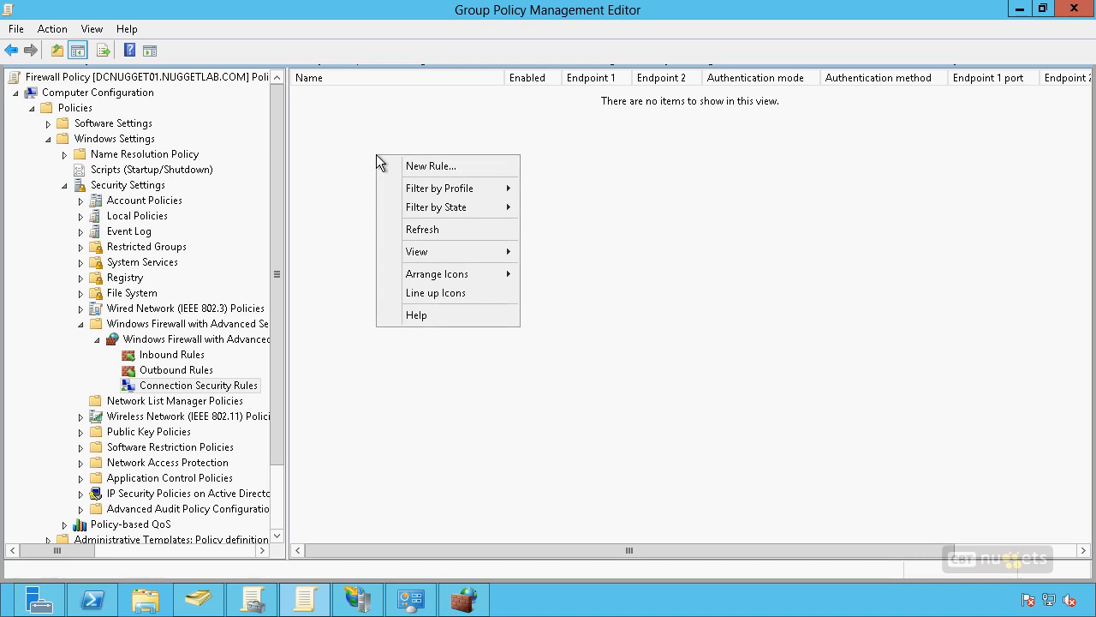
left_click(430, 169)
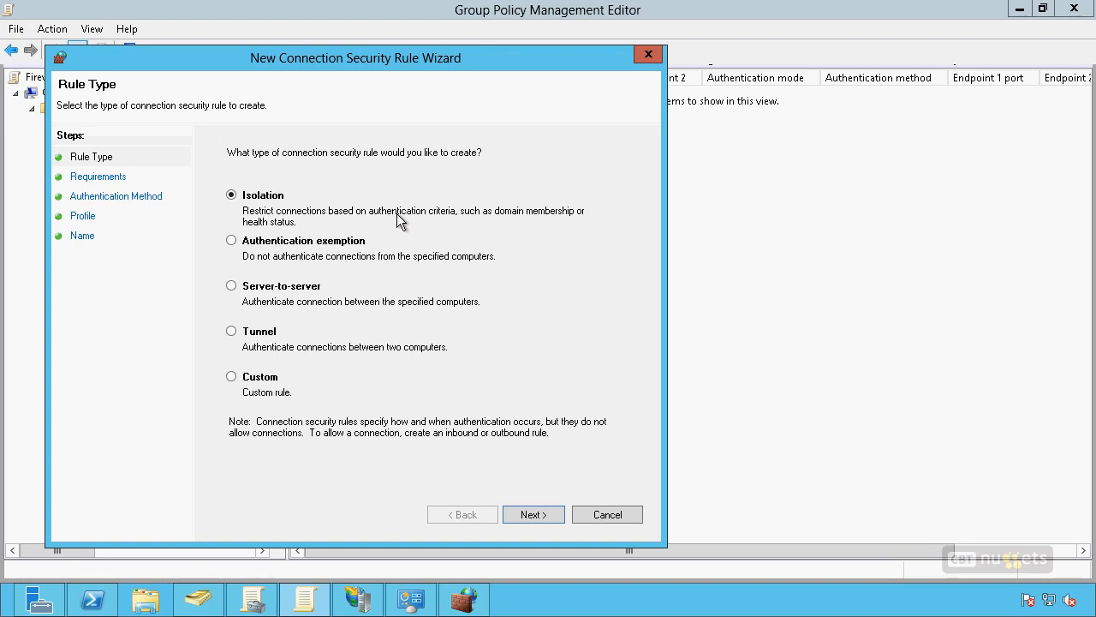
left_click(232, 240)
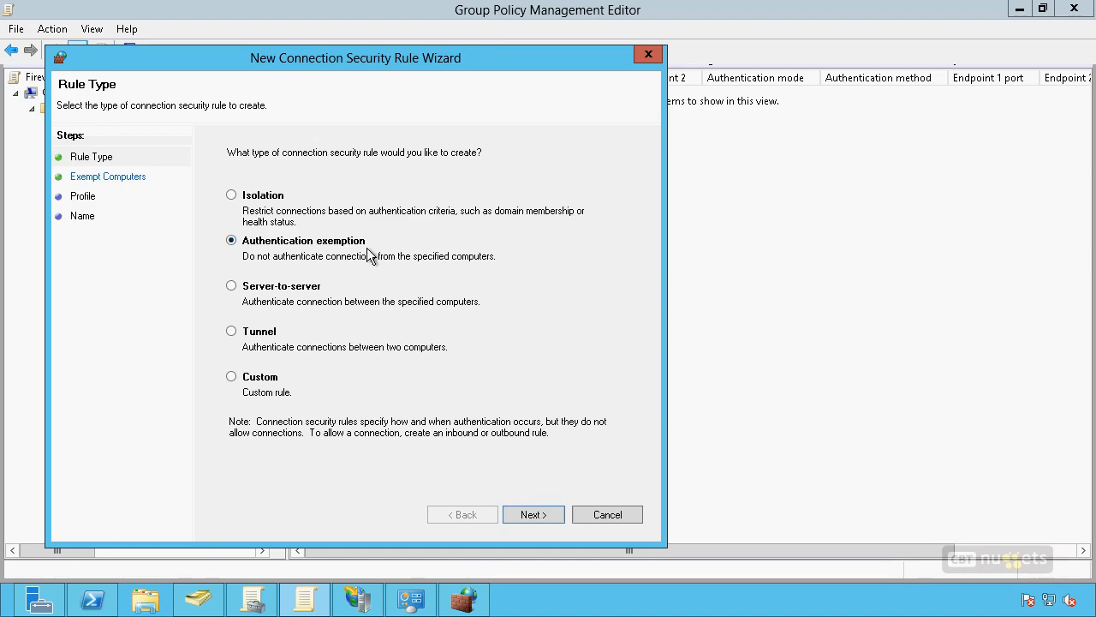
left_click(232, 286)
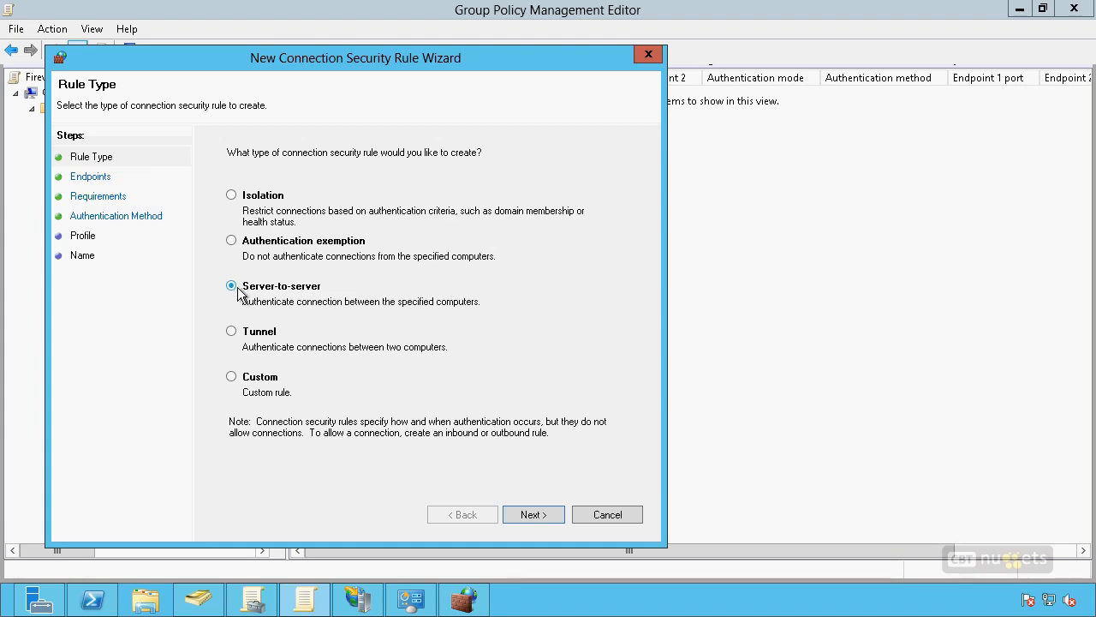
left_click(230, 332)
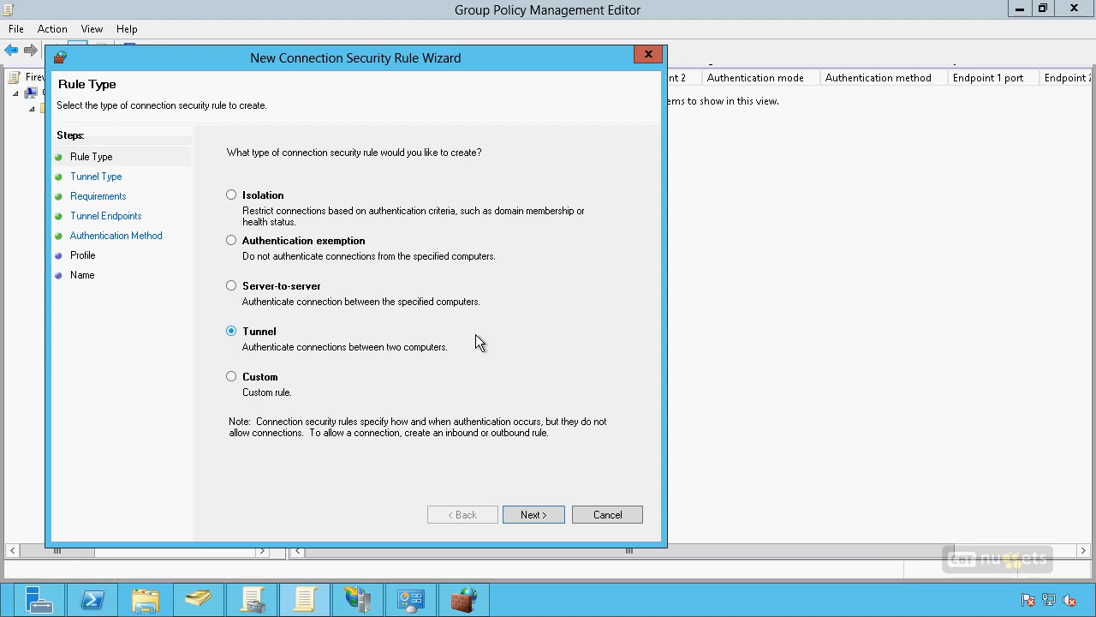
left_click(232, 378)
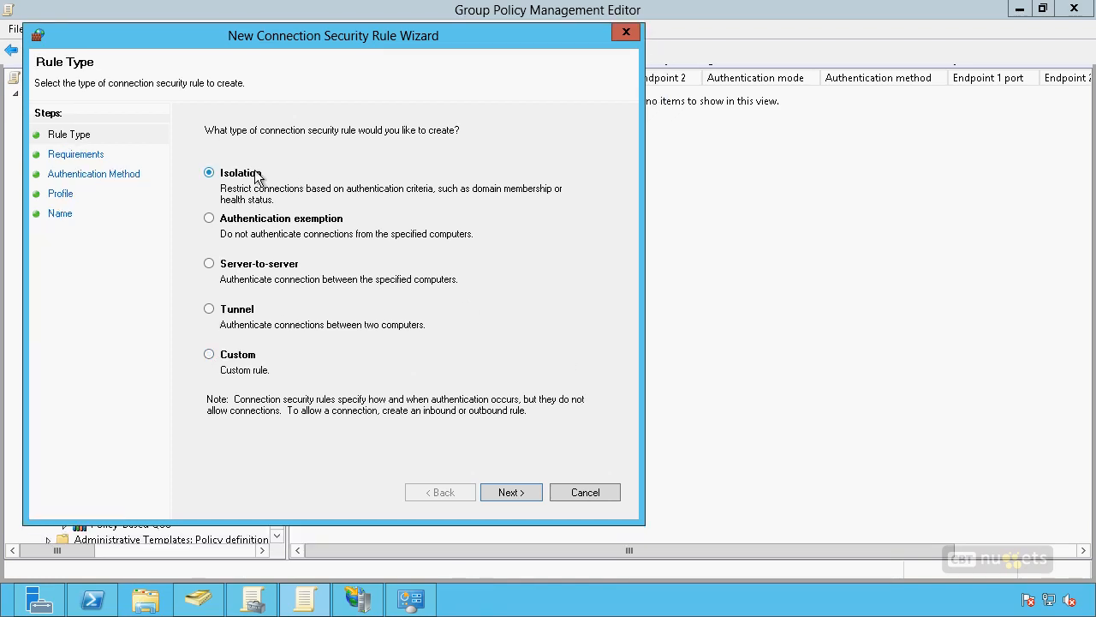
Step: Define an Isolation rule requiring authentication for inbound and outbound connections, using Computer and user (Kerberos V5), for the Domain profile only
left_click(511, 491)
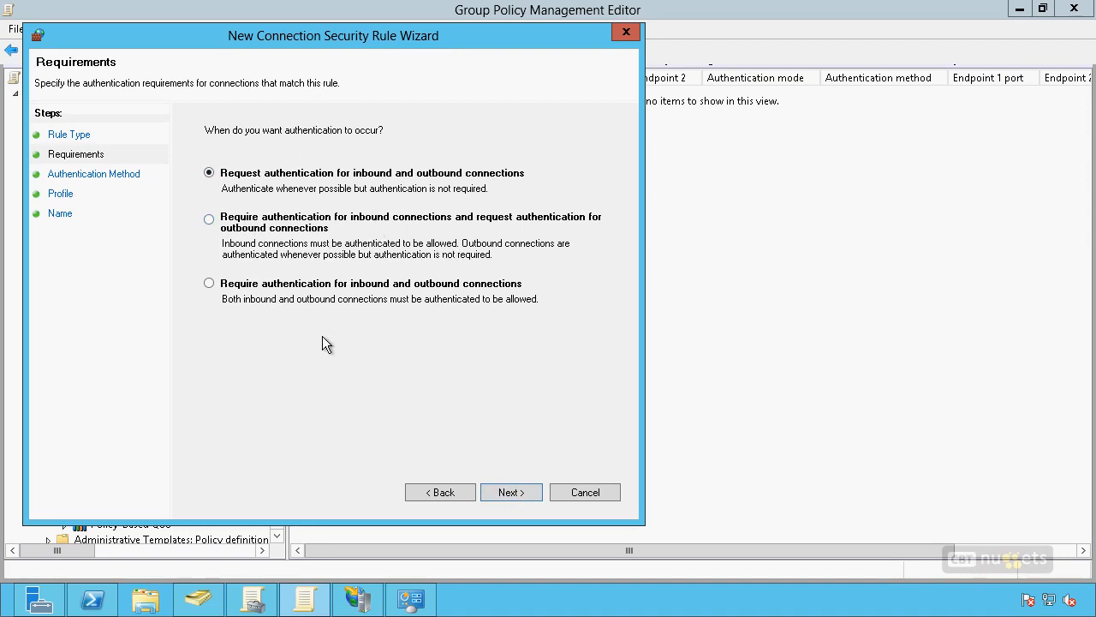
left_click(209, 284)
left_click(509, 491)
left_click(276, 204)
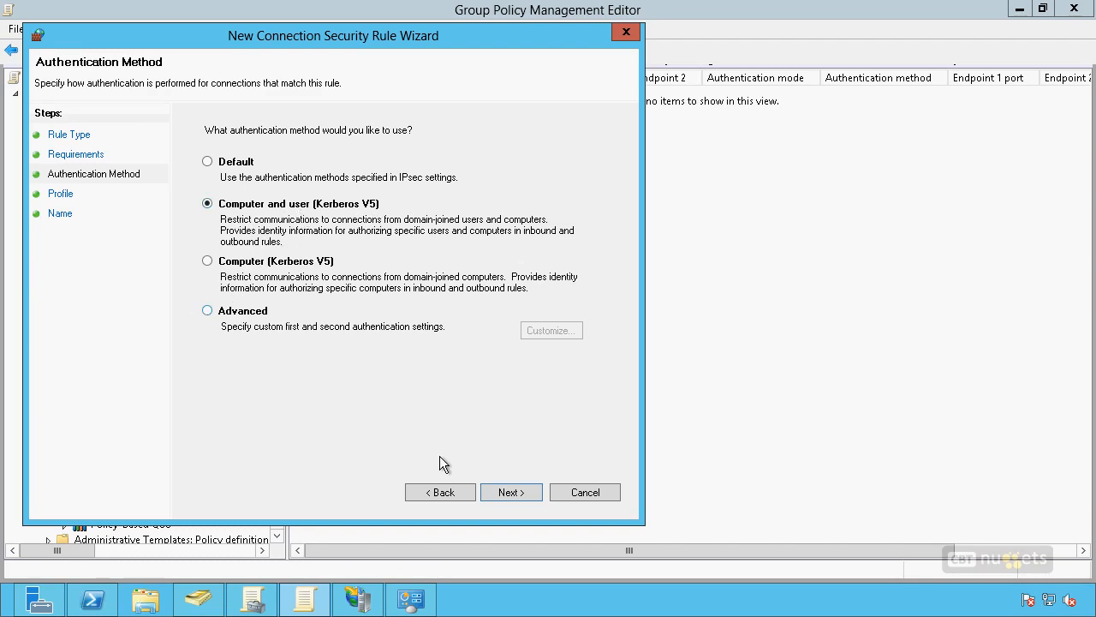
left_click(508, 491)
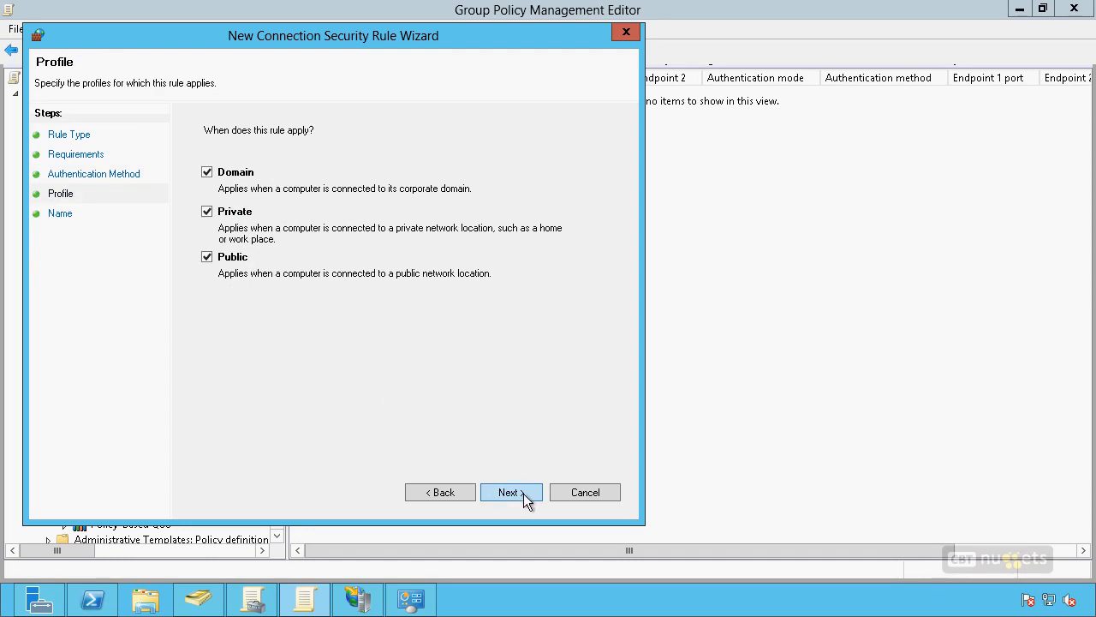
left_click(207, 212)
left_click(207, 257)
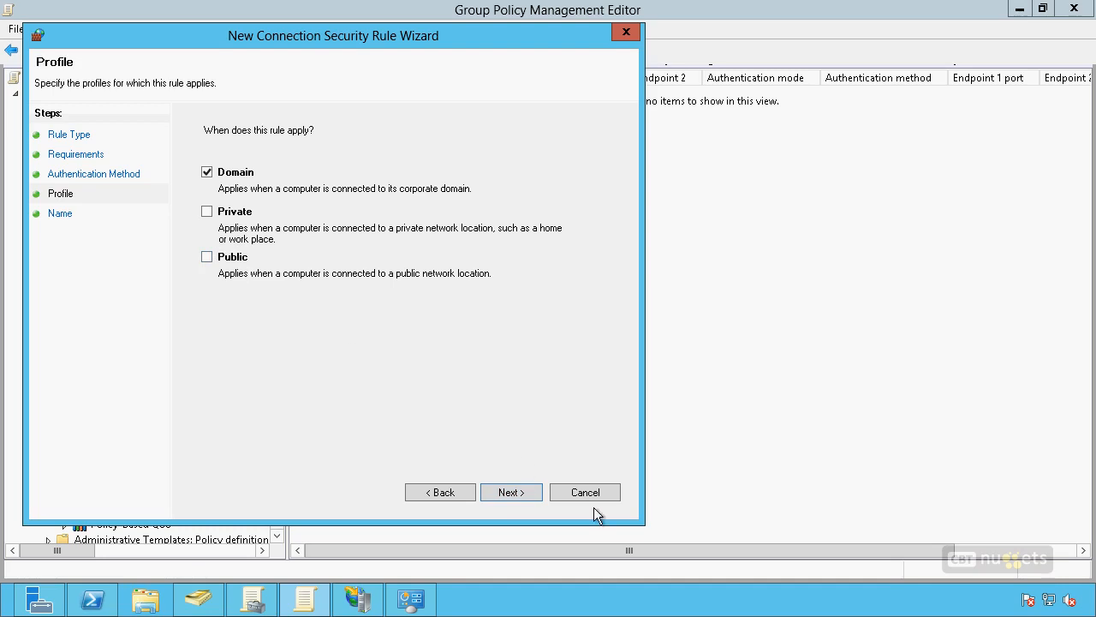
left_click(511, 493)
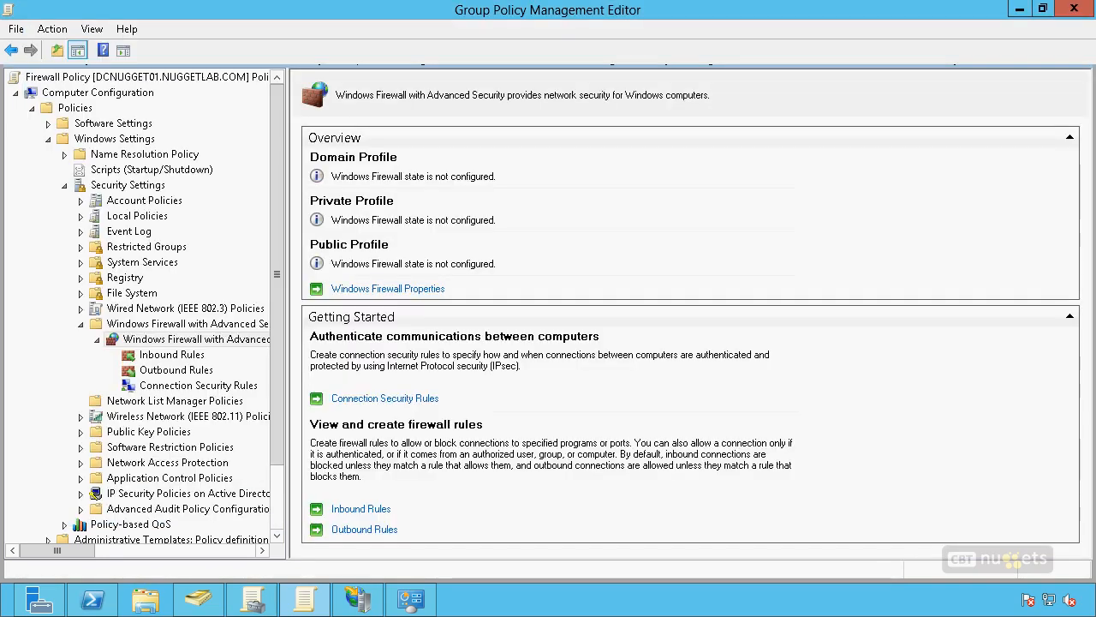
Step: Export the Windows Firewall with Advanced Security policy to a policy file named MyFirewall in System32
right_click(248, 341)
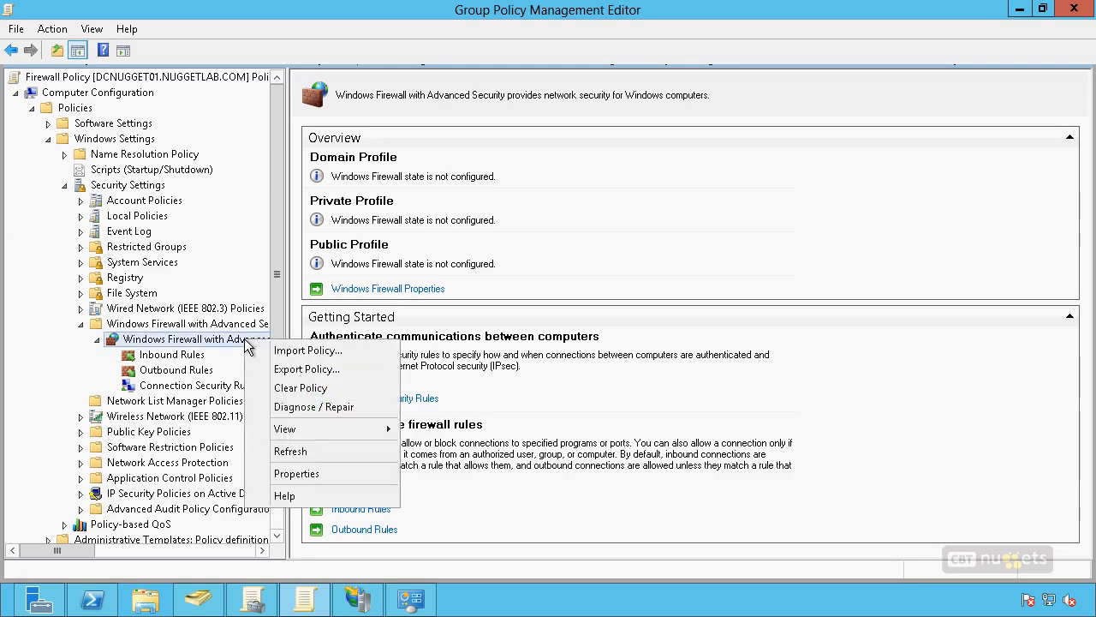
left_click(310, 370)
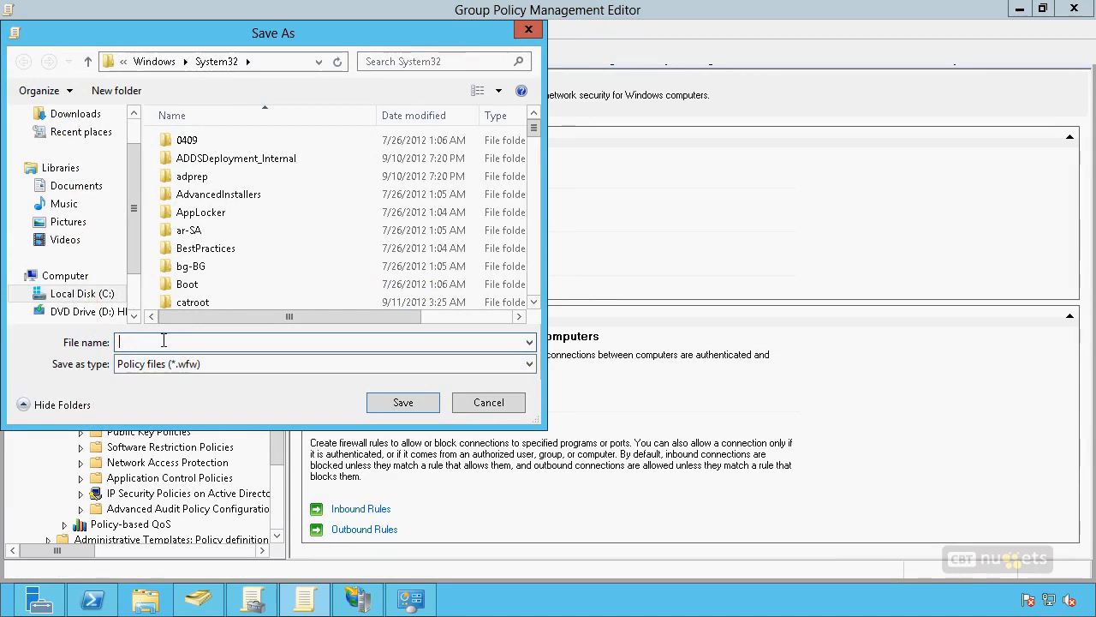
type("MyFirewall")
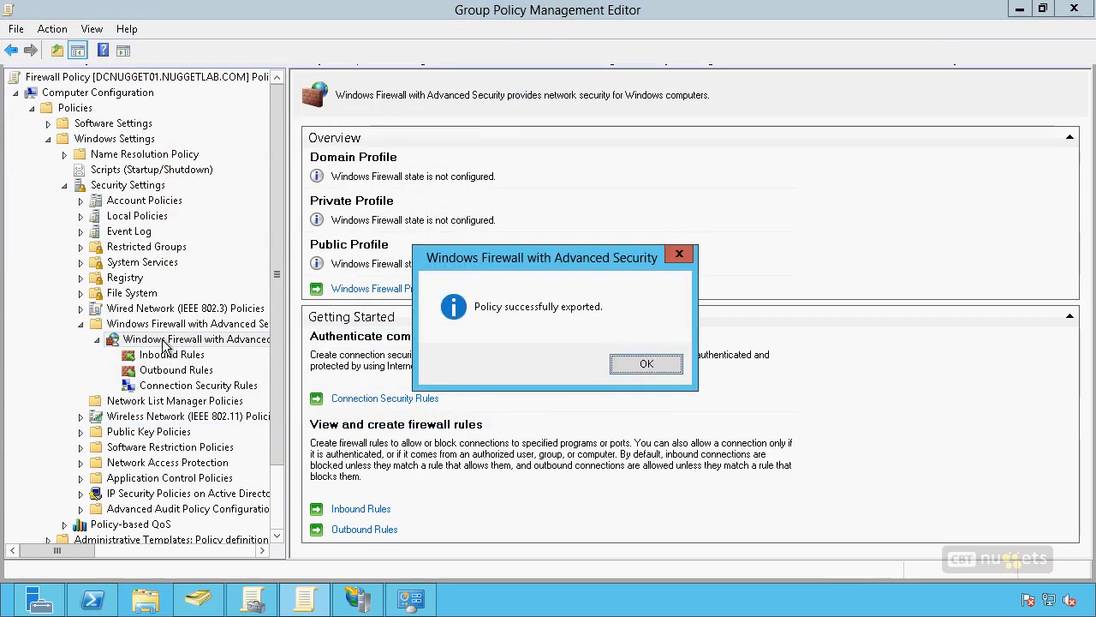
left_click(646, 364)
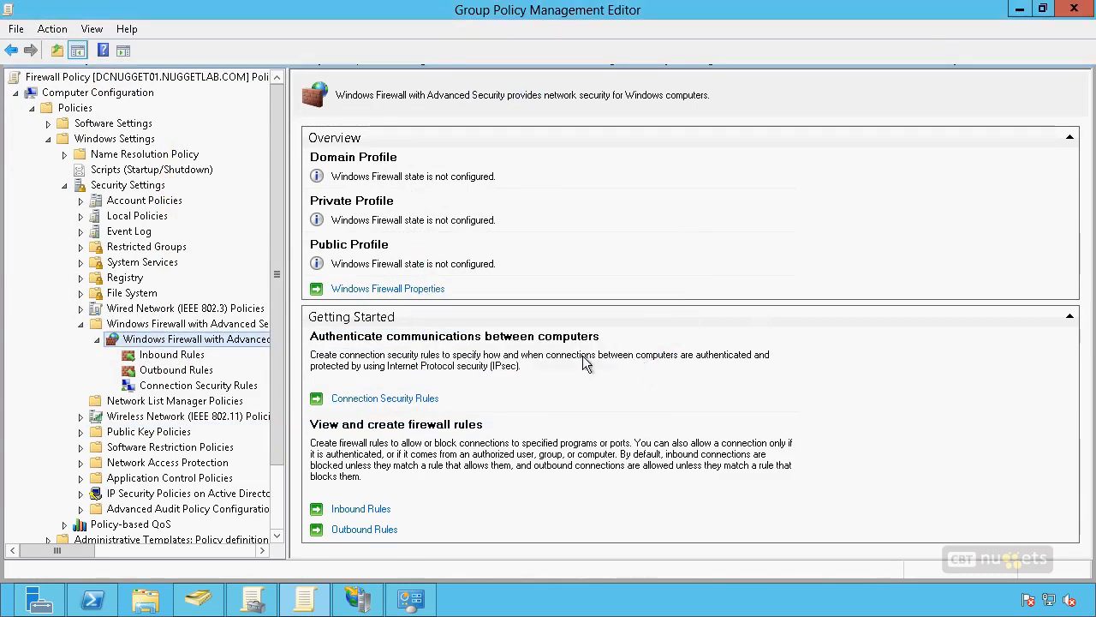
Step: Delete the inbound rule "Allow HTTP to Only 10.10.10.100" from the Firewall Policy
left_click(171, 357)
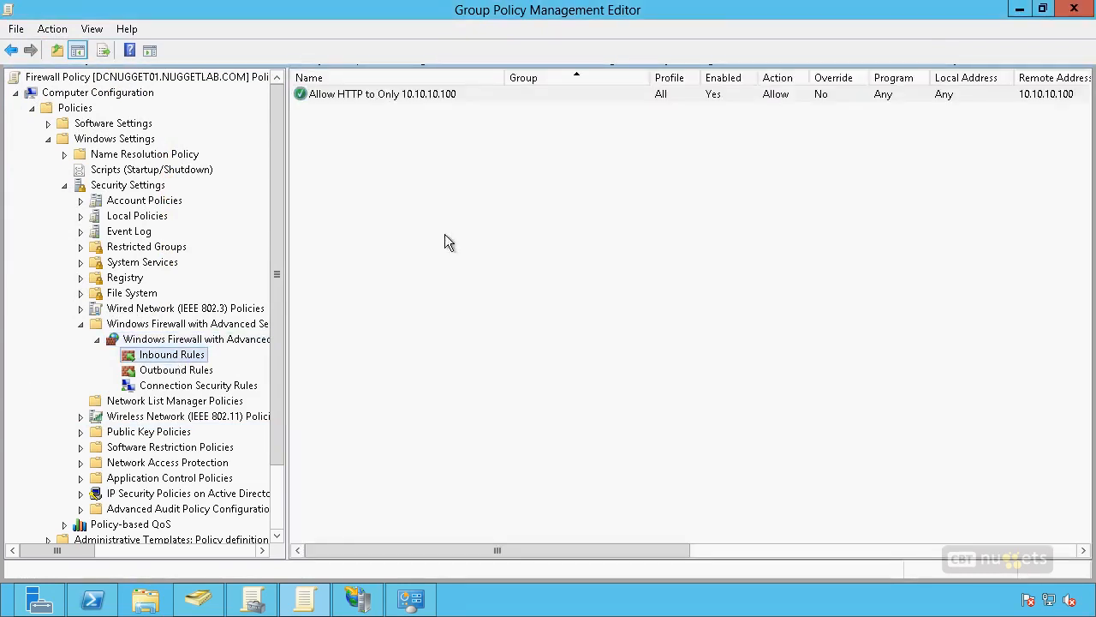
left_click(431, 94)
right_click(430, 94)
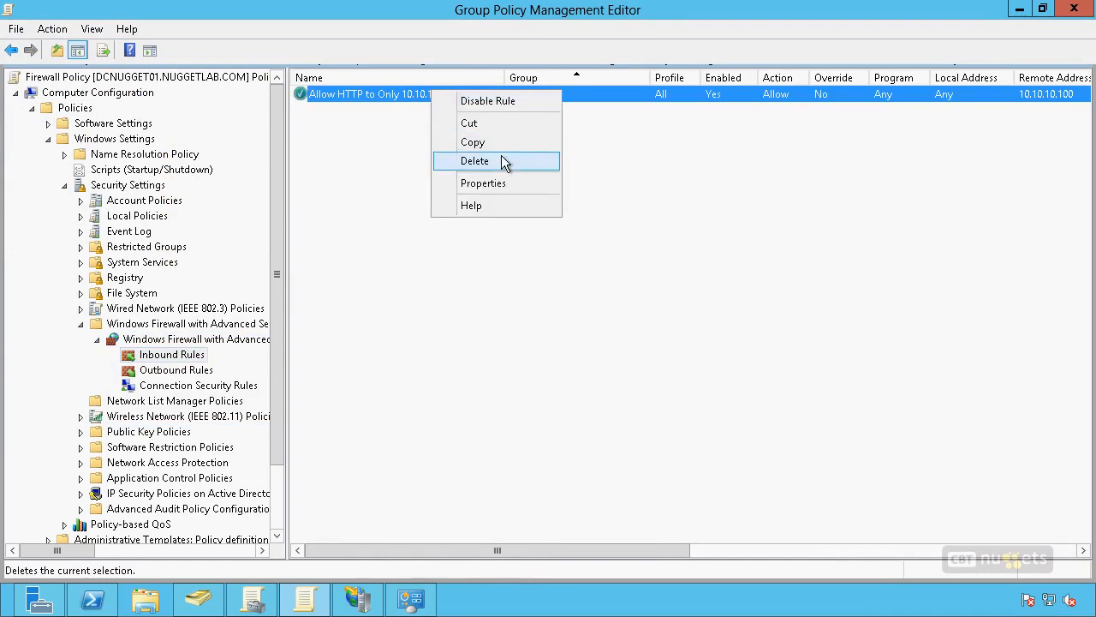
left_click(506, 161)
left_click(571, 364)
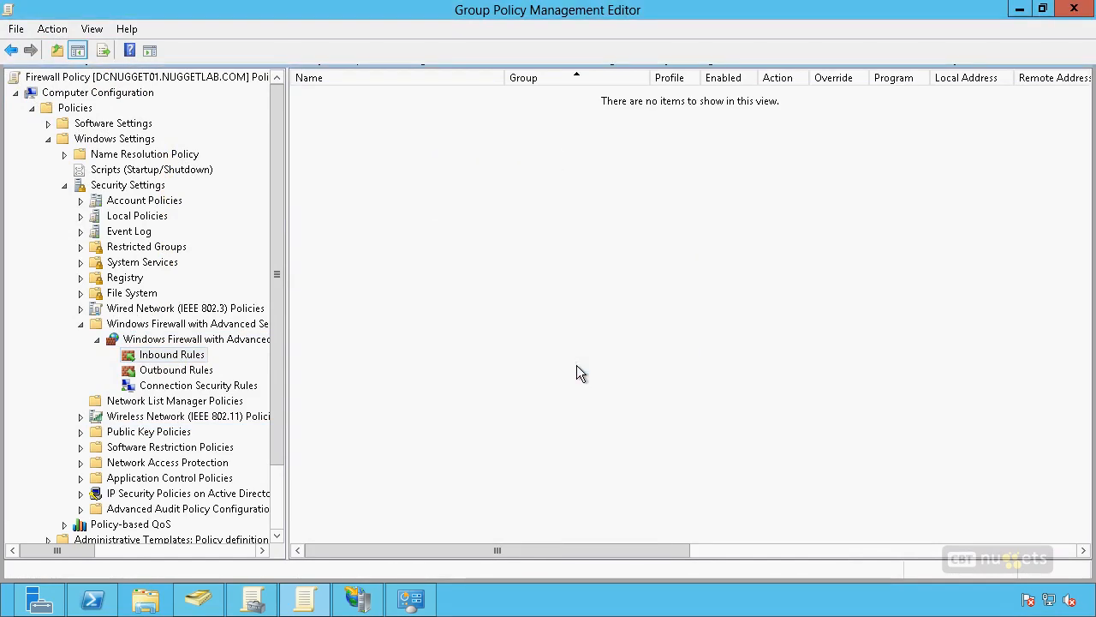
Step: Import the firewall policy from MyFirewall.wfw over the current policy, and check its Inbound Rules
right_click(199, 341)
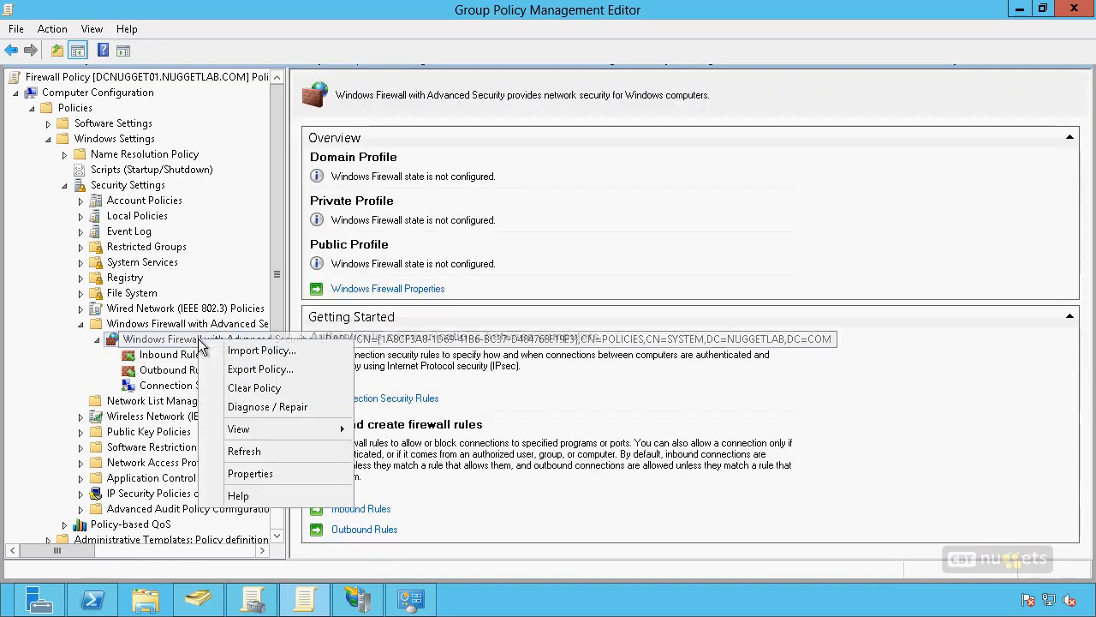
left_click(252, 350)
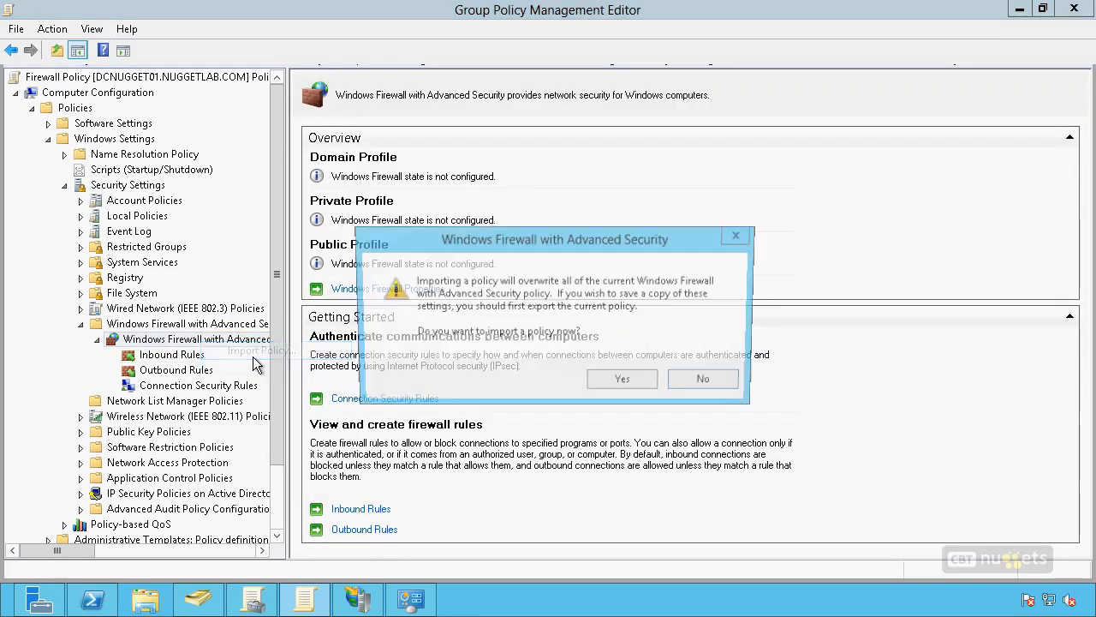
left_click(617, 385)
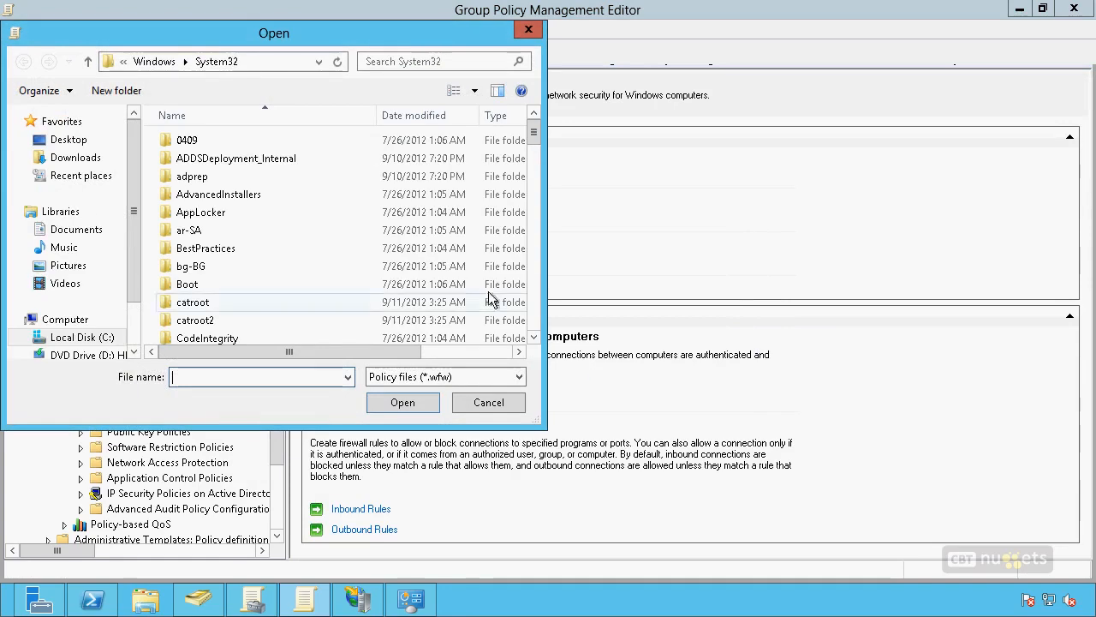
left_click_drag(534, 134, 512, 341)
left_click(245, 342)
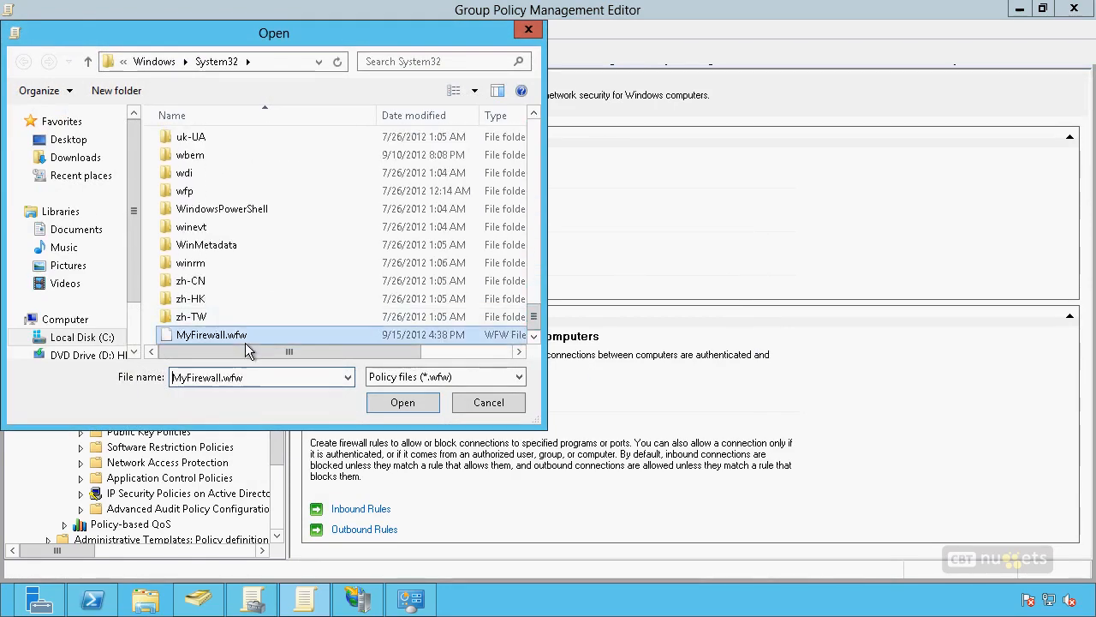
left_click(412, 401)
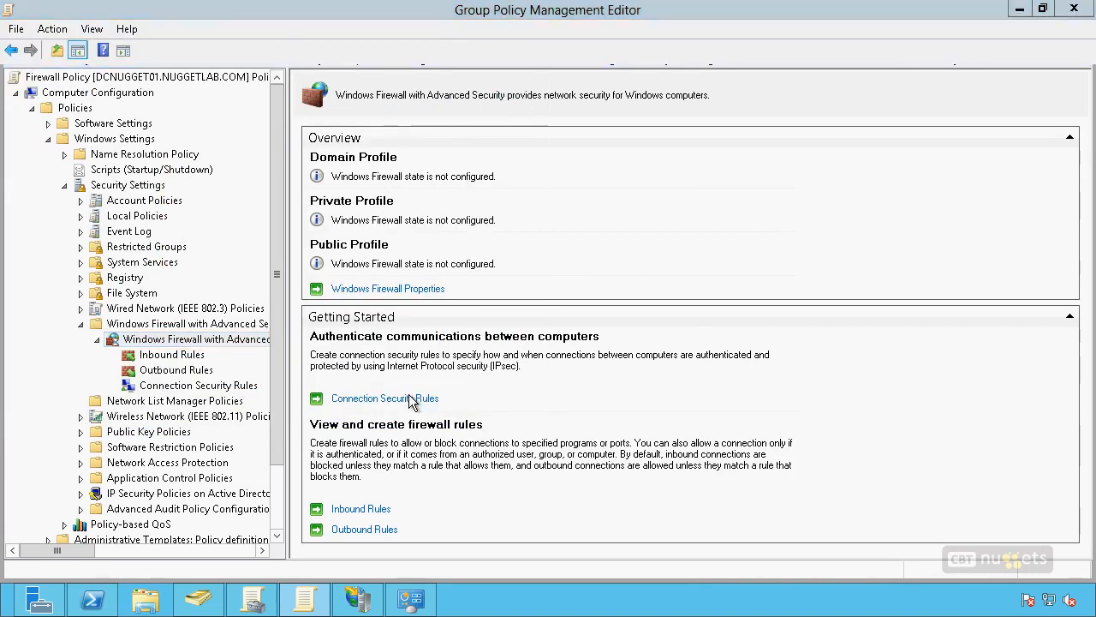
left_click(183, 354)
left_click(486, 96)
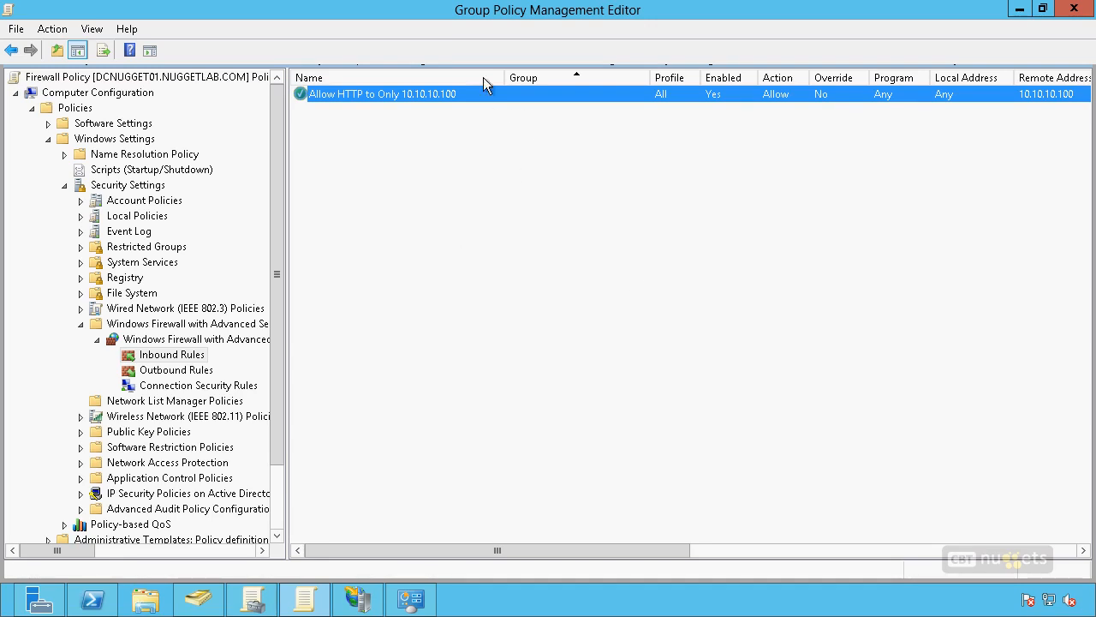
left_click(449, 325)
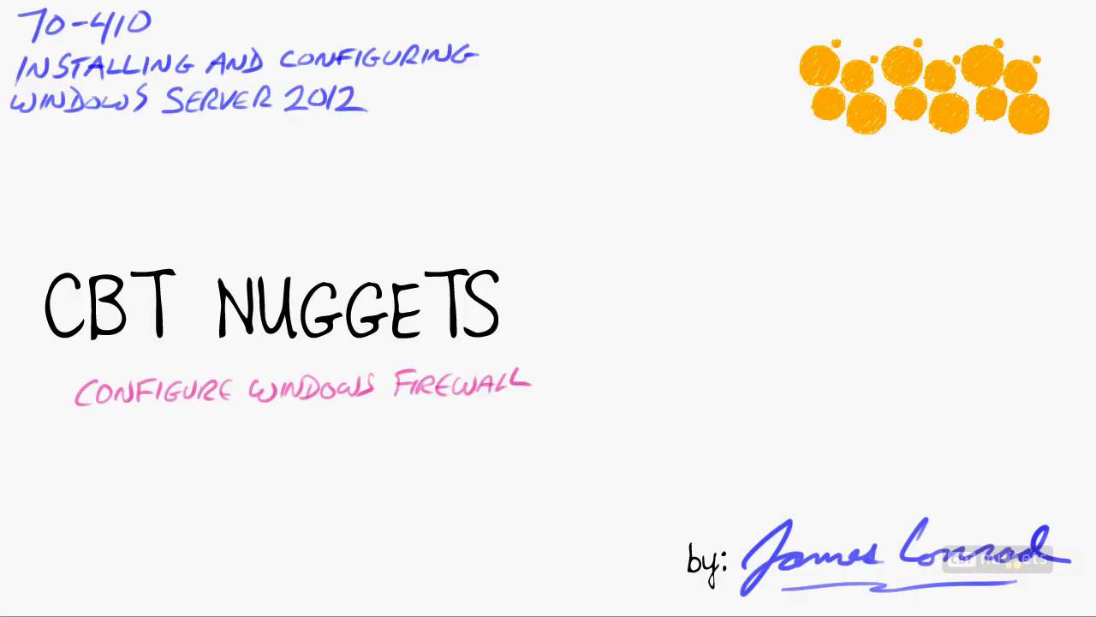
left_click_drag(94, 425, 514, 411)
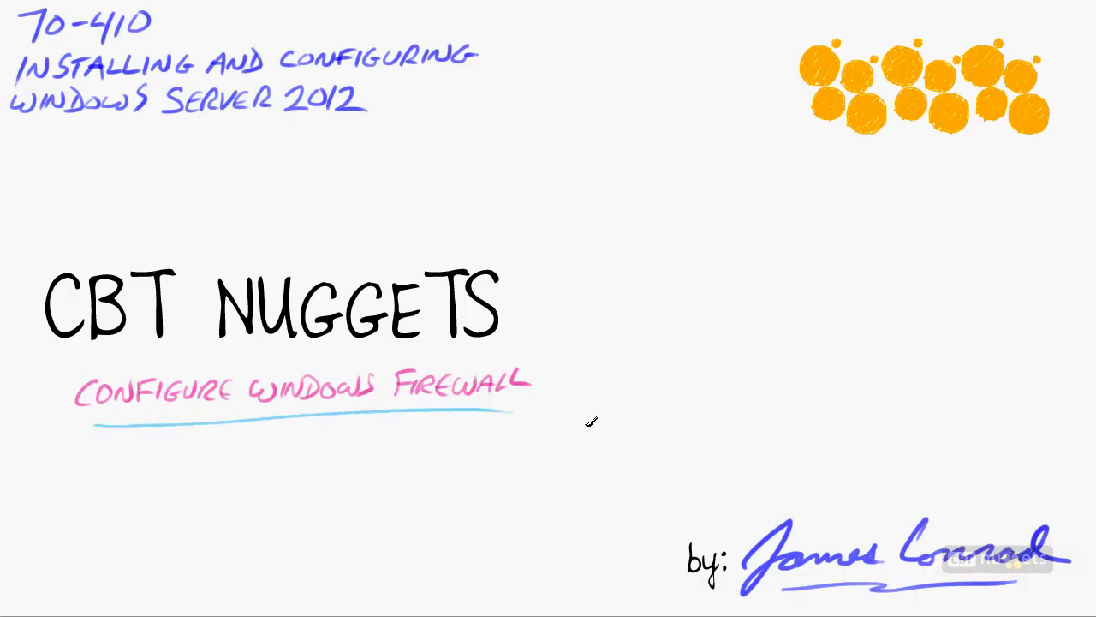